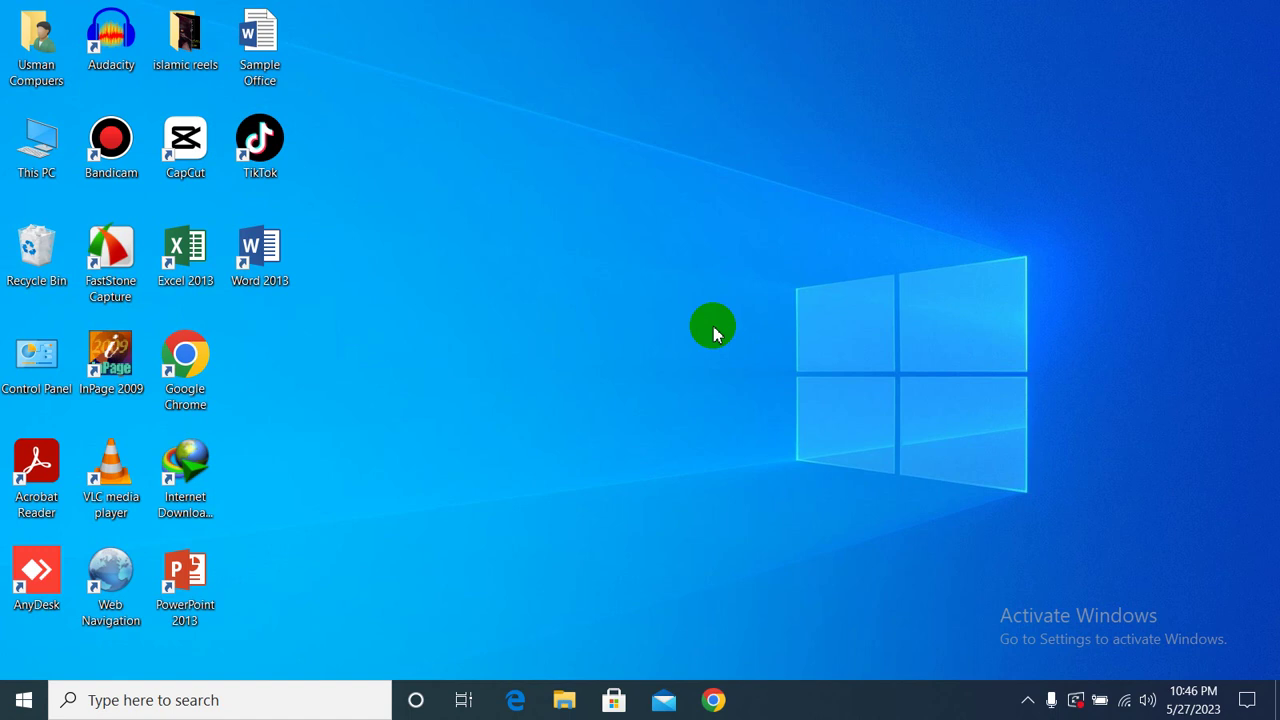
- Open the Sample Office document from the desktop in Word 2013
double_click(250, 76)
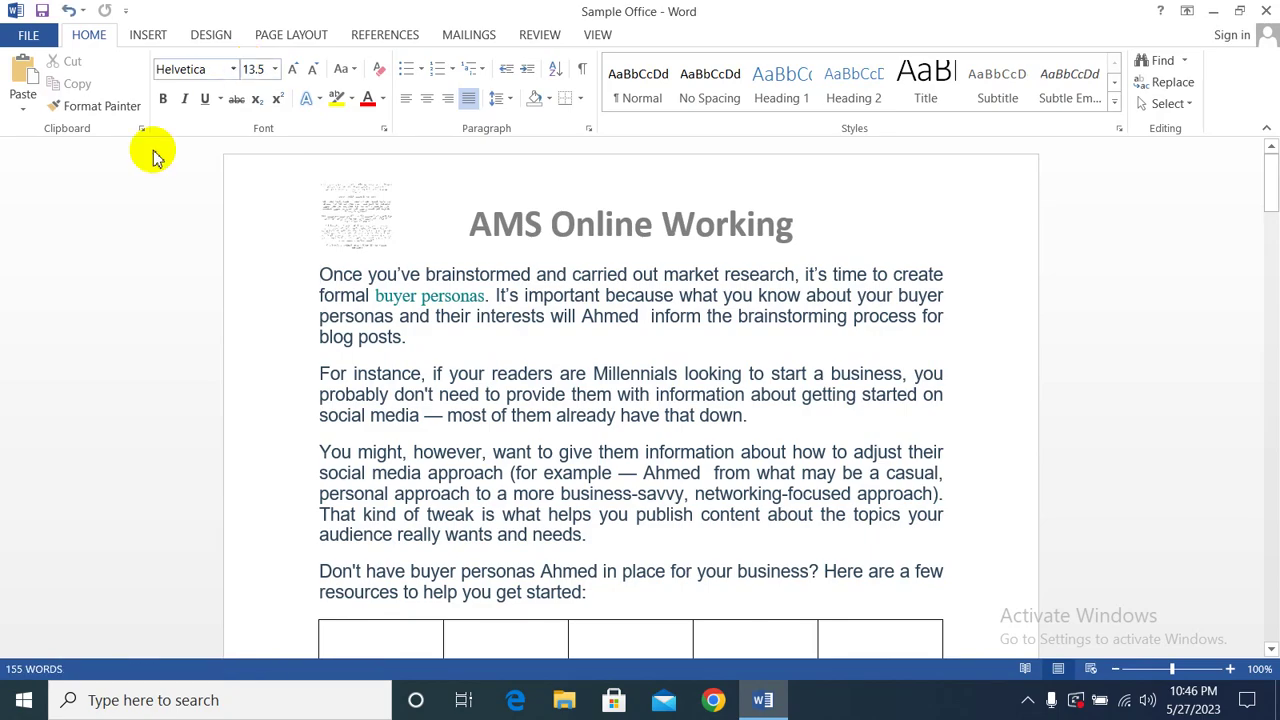
- Show the Insert ribbon and scroll down to the bar chart on page 2
left_click(147, 35)
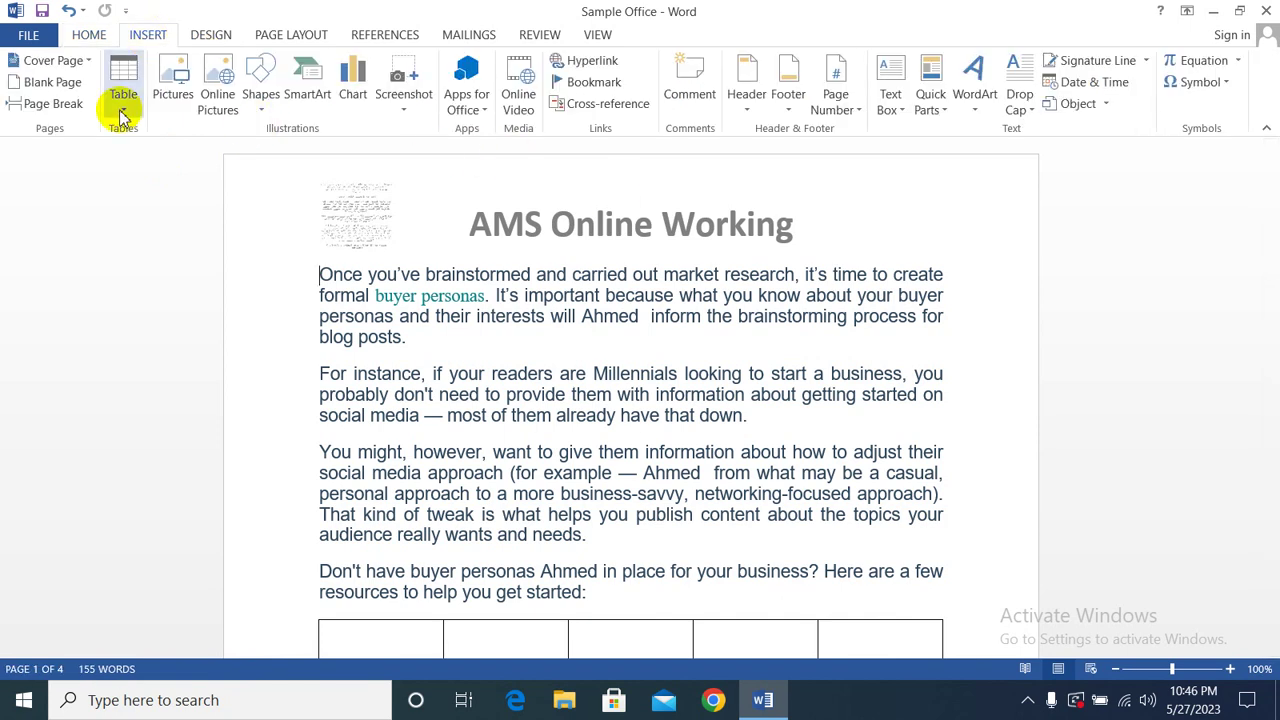
scroll(746, 390, "down", 3)
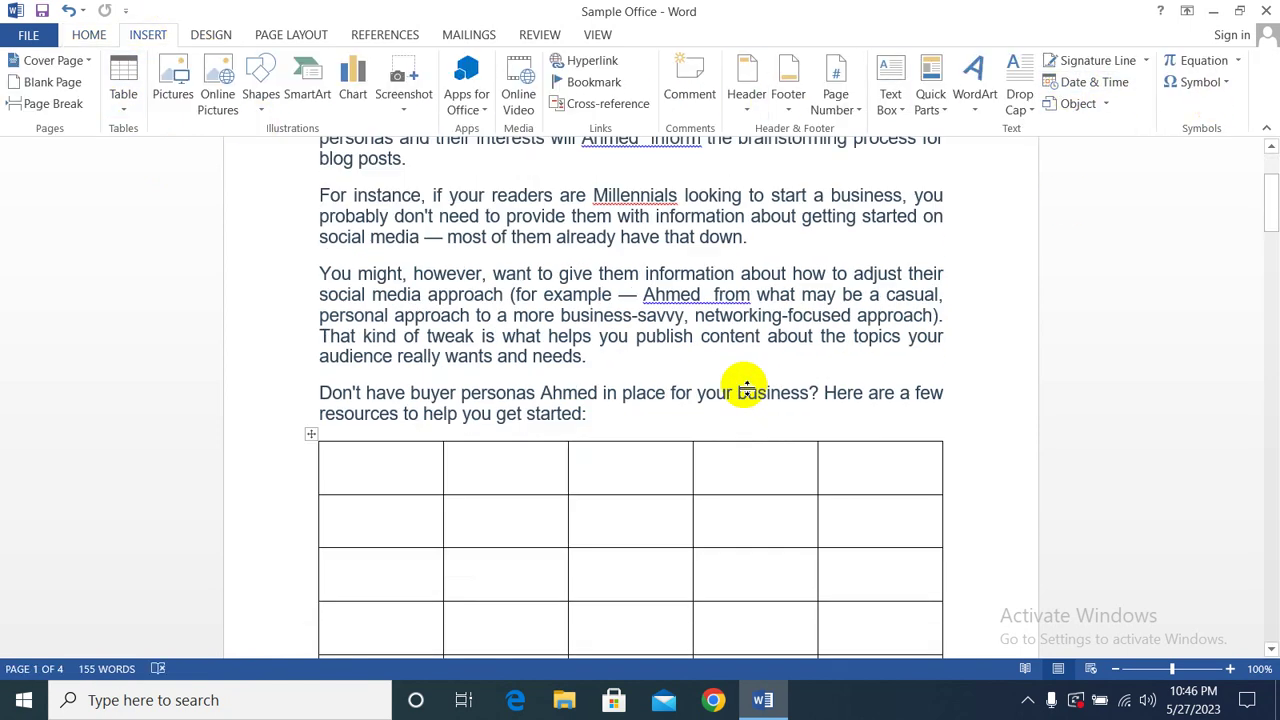
scroll(746, 390, "down", 2)
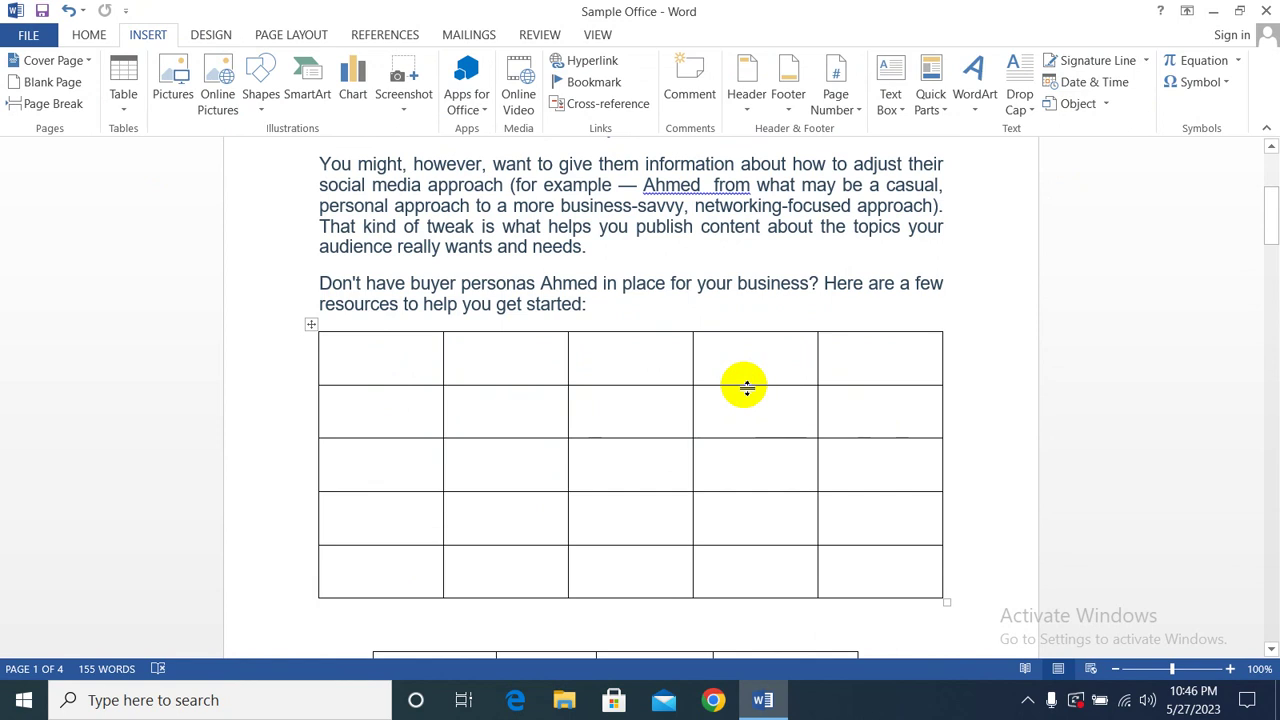
scroll(566, 415, "down", 4)
scroll(566, 415, "down", 1)
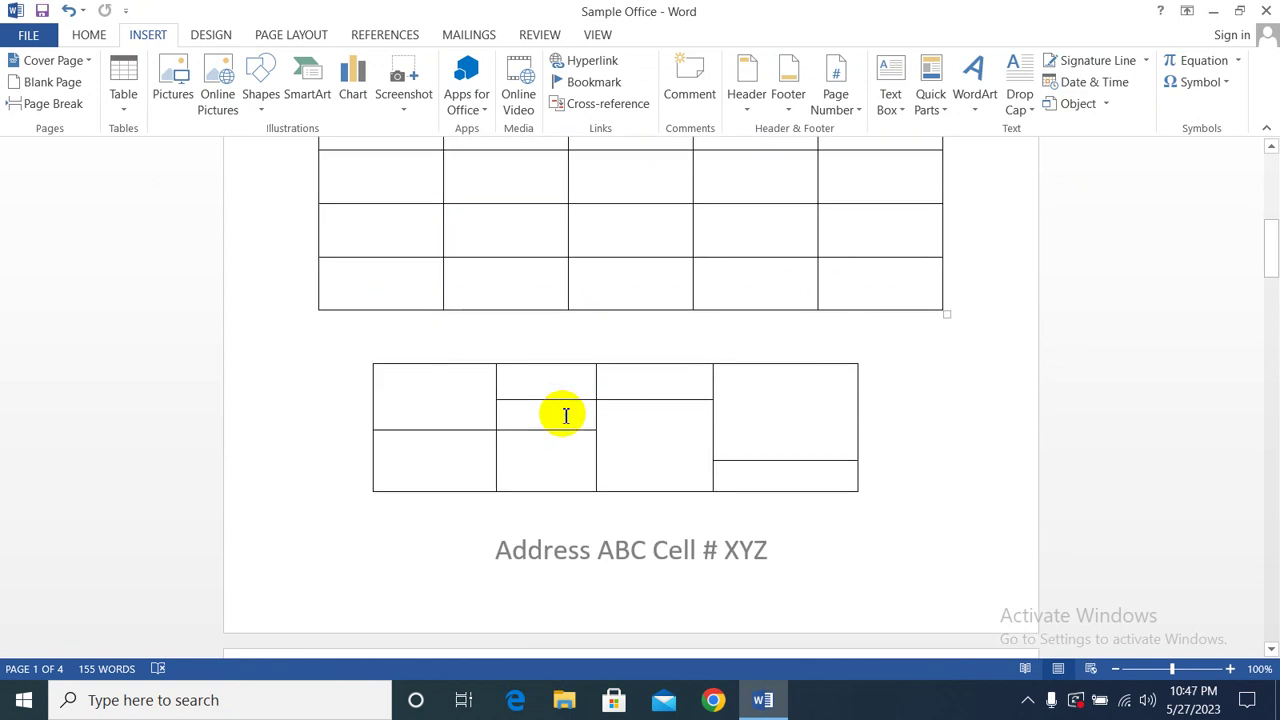
scroll(380, 417, "down", 5)
scroll(389, 418, "down", 8)
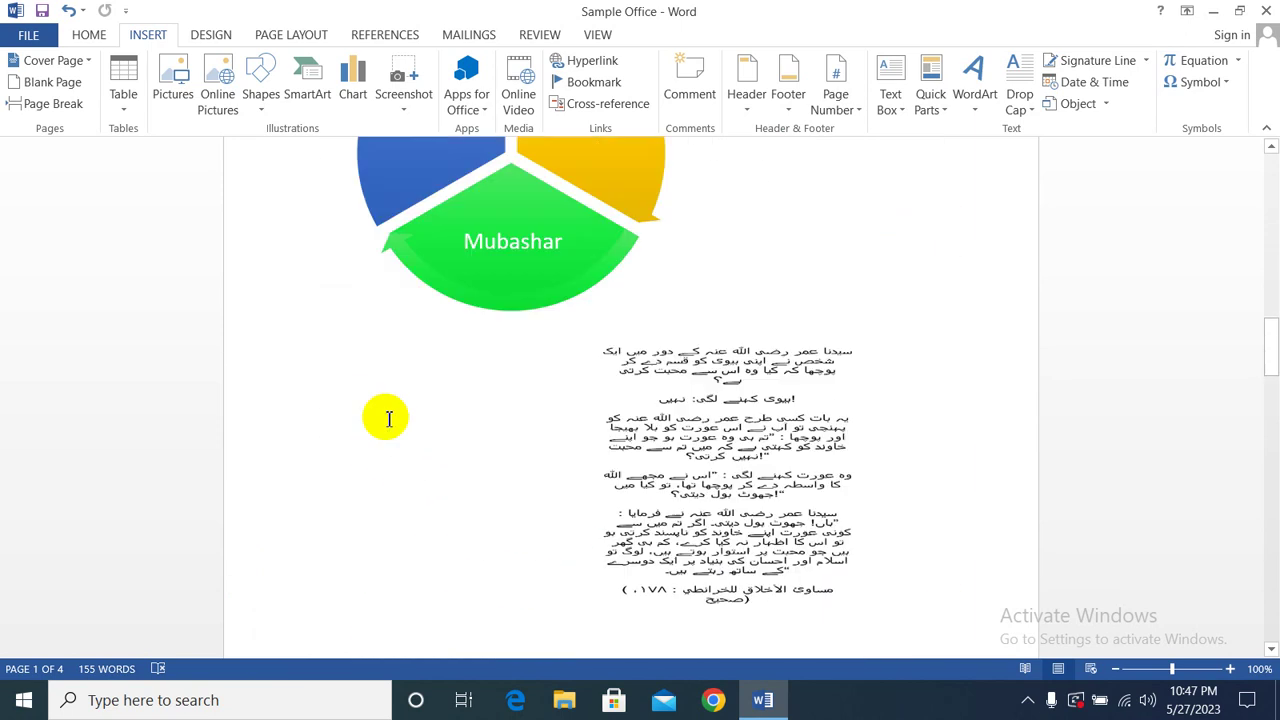
scroll(389, 418, "down", 10)
scroll(383, 420, "down", 6)
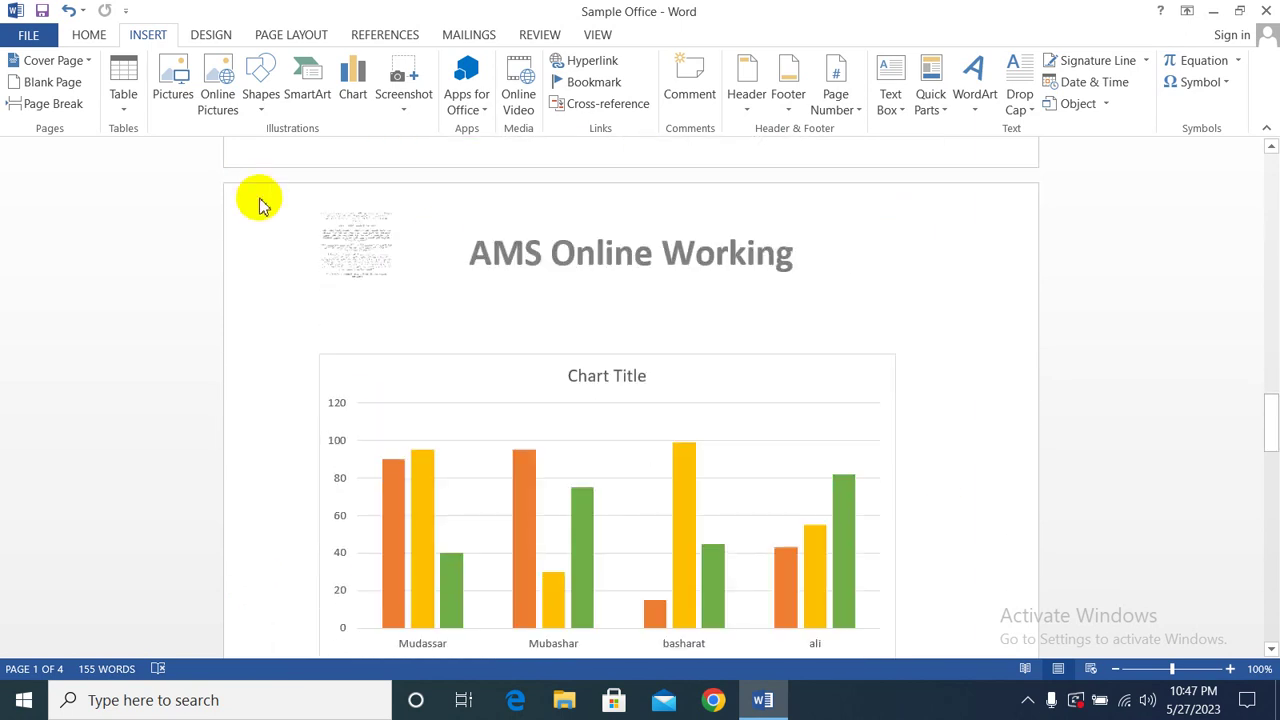
- Show the Design ribbon and scroll to page 4 with the equation and signature block
left_click(210, 35)
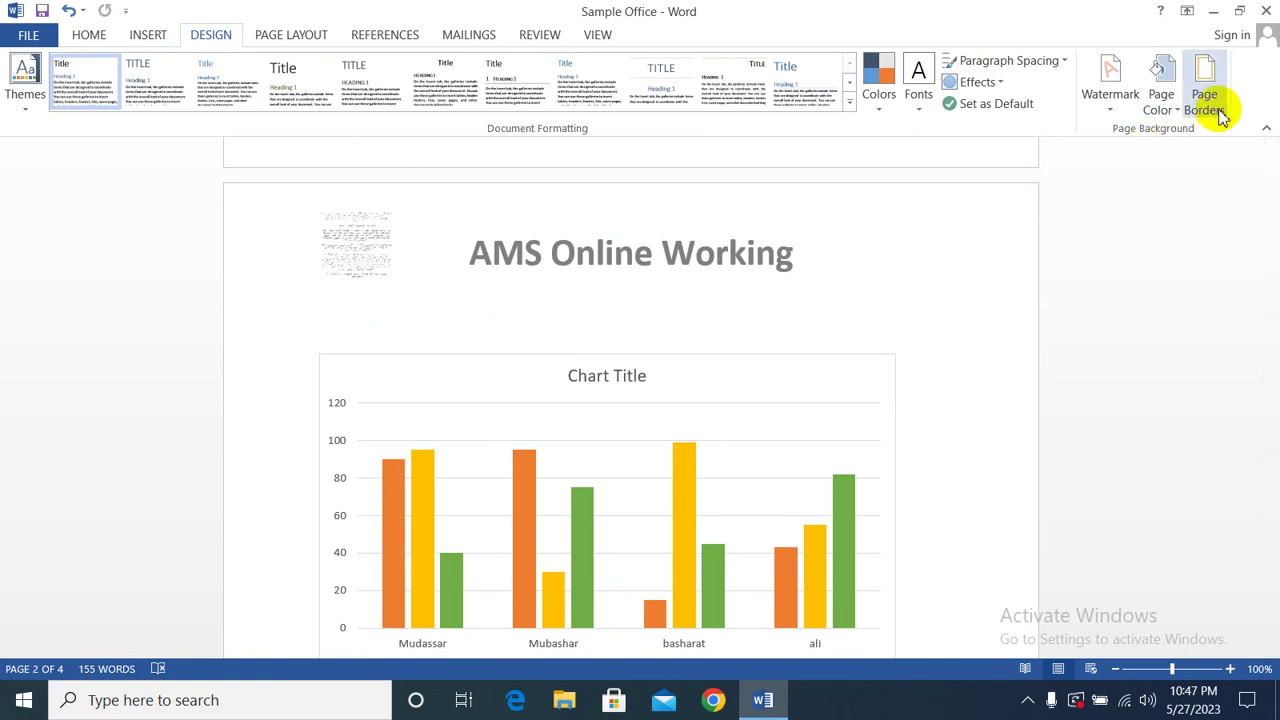
scroll(755, 368, "down", 5)
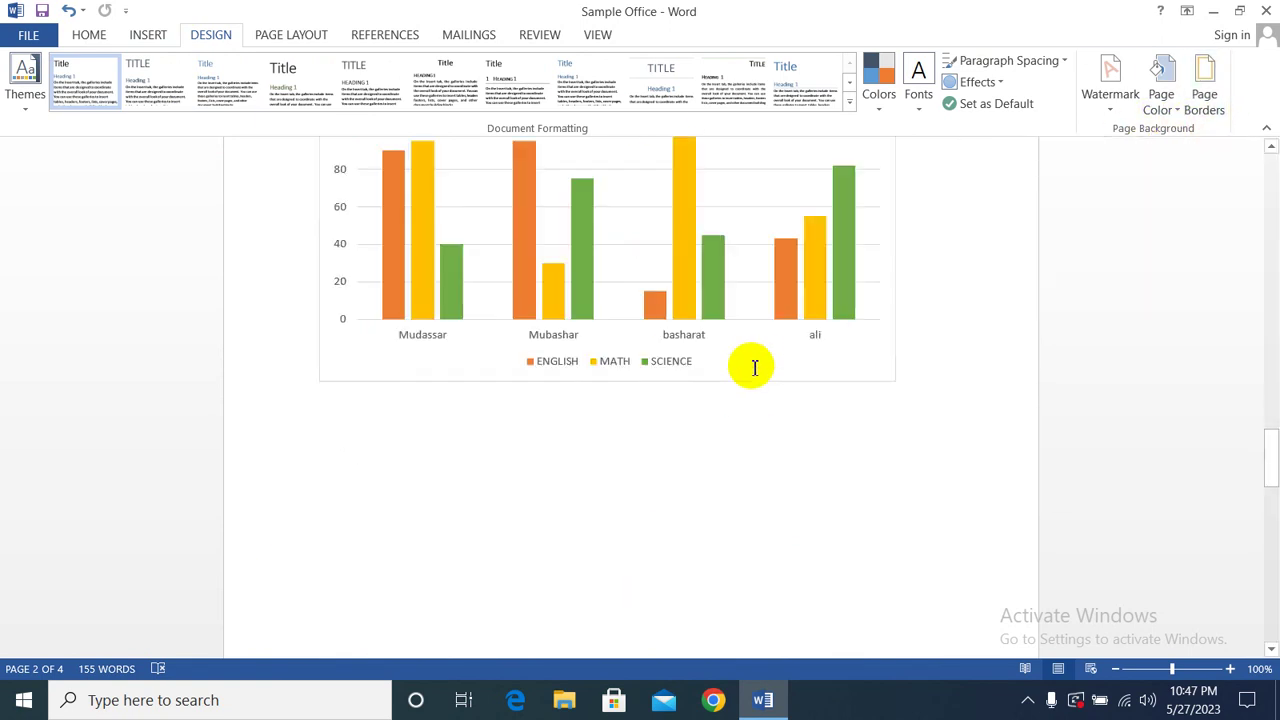
scroll(755, 368, "down", 10)
scroll(755, 368, "down", 6)
scroll(755, 368, "down", 7)
scroll(755, 376, "down", 4)
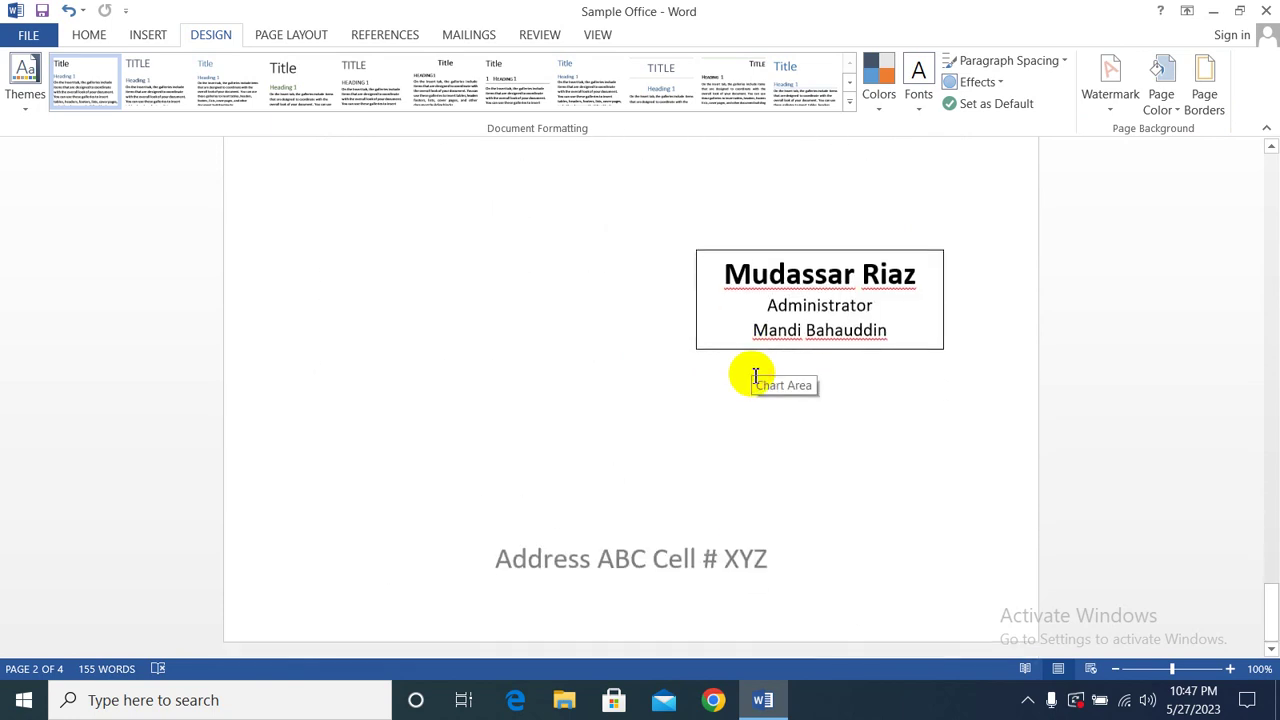
scroll(700, 380, "up", 3)
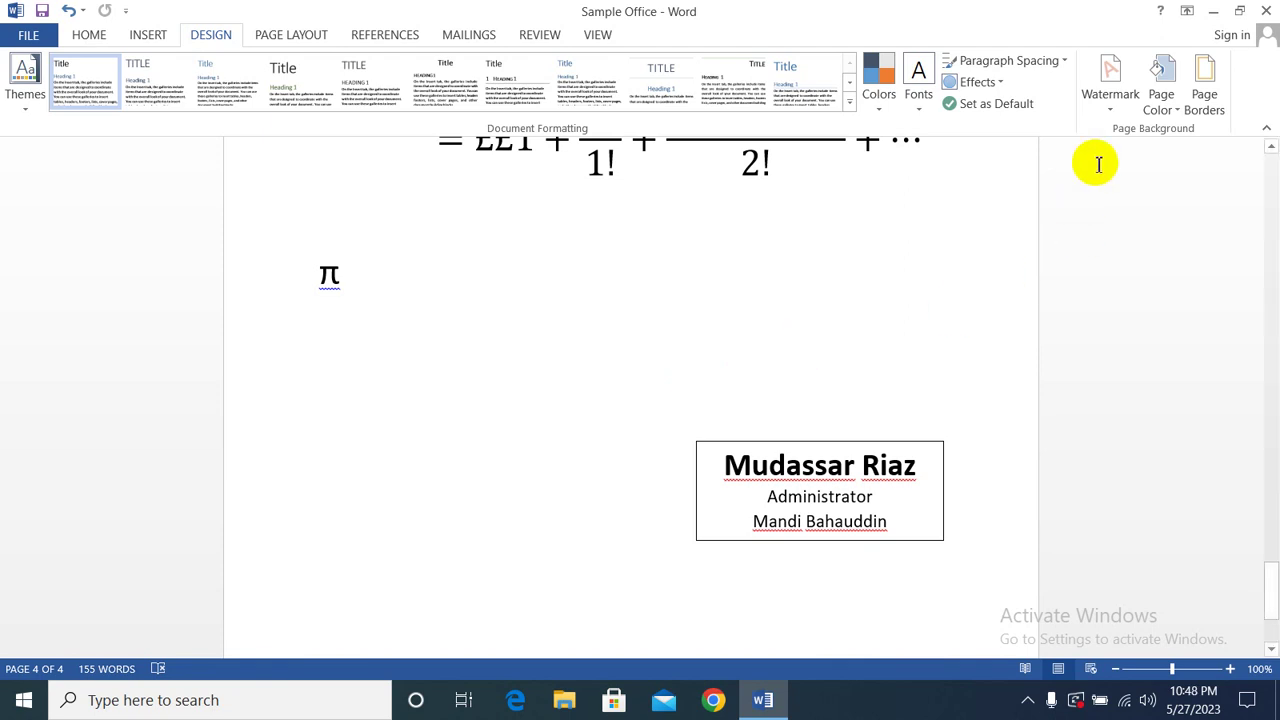
- Apply the diagonal DO NOT COPY 1 watermark from the Watermark gallery
left_click(1108, 108)
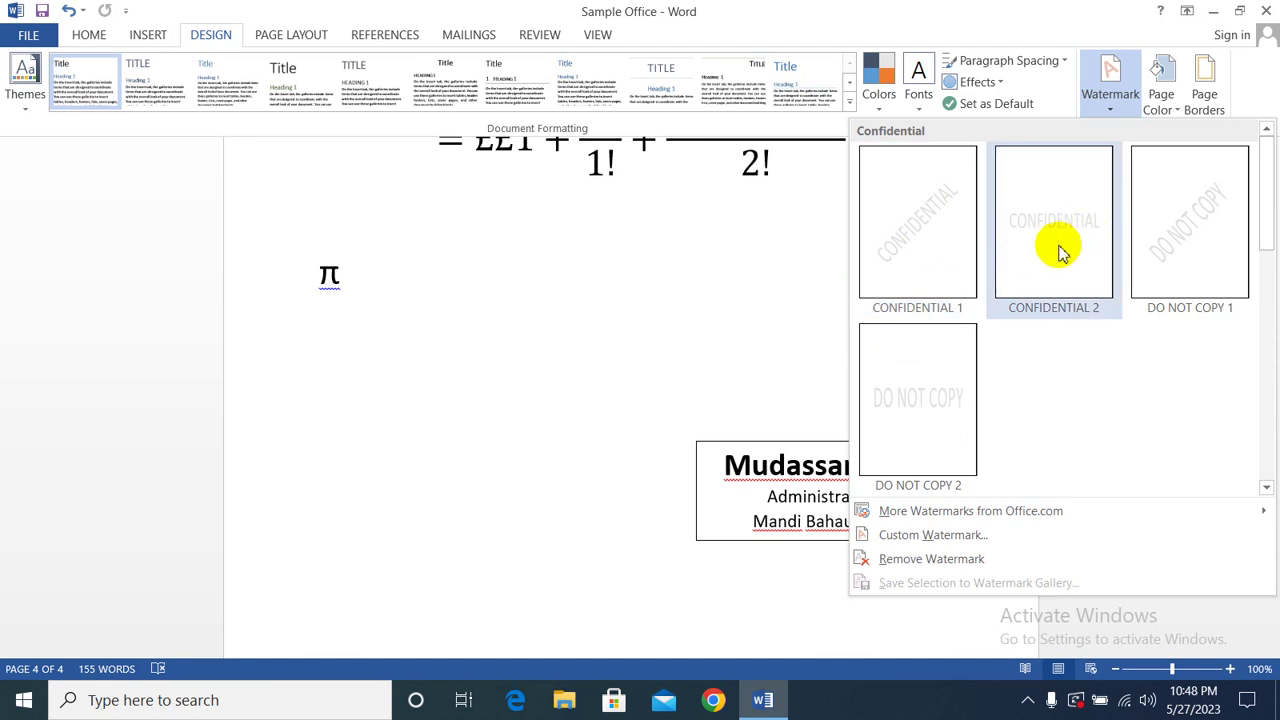
left_click(1200, 242)
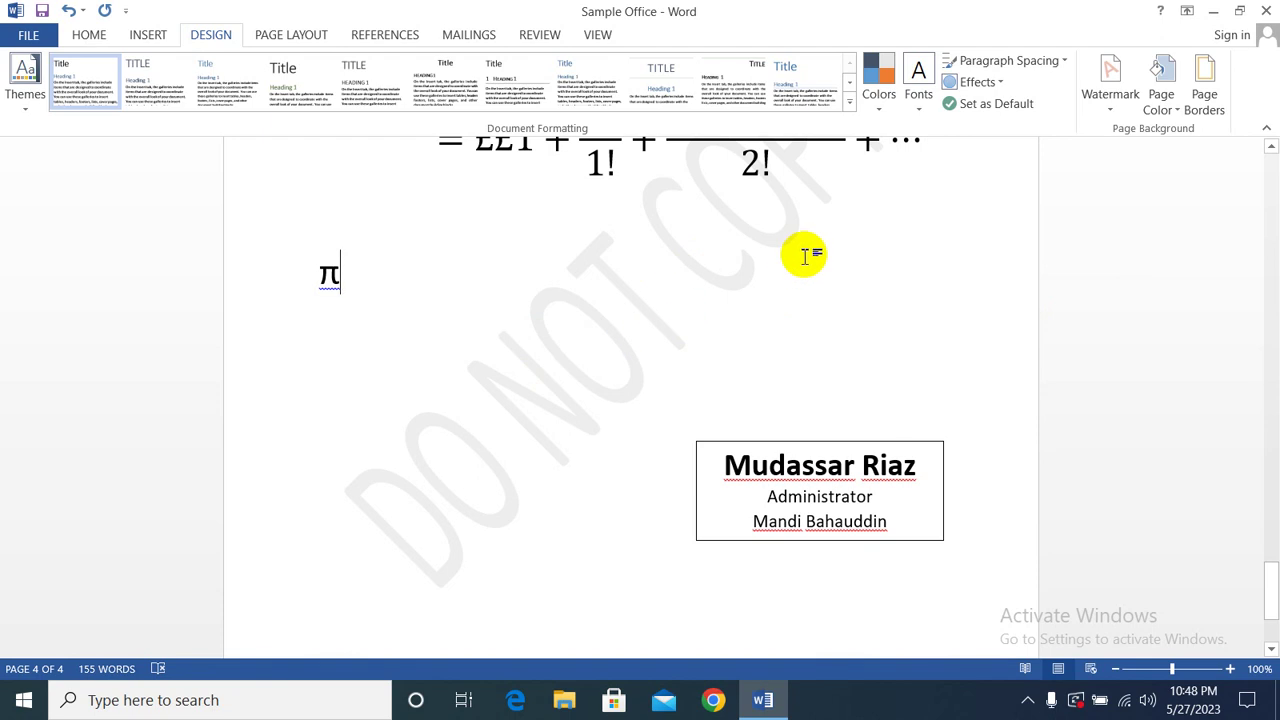
- Set the page colour to Red from the Standard Colors palette
left_click(1176, 108)
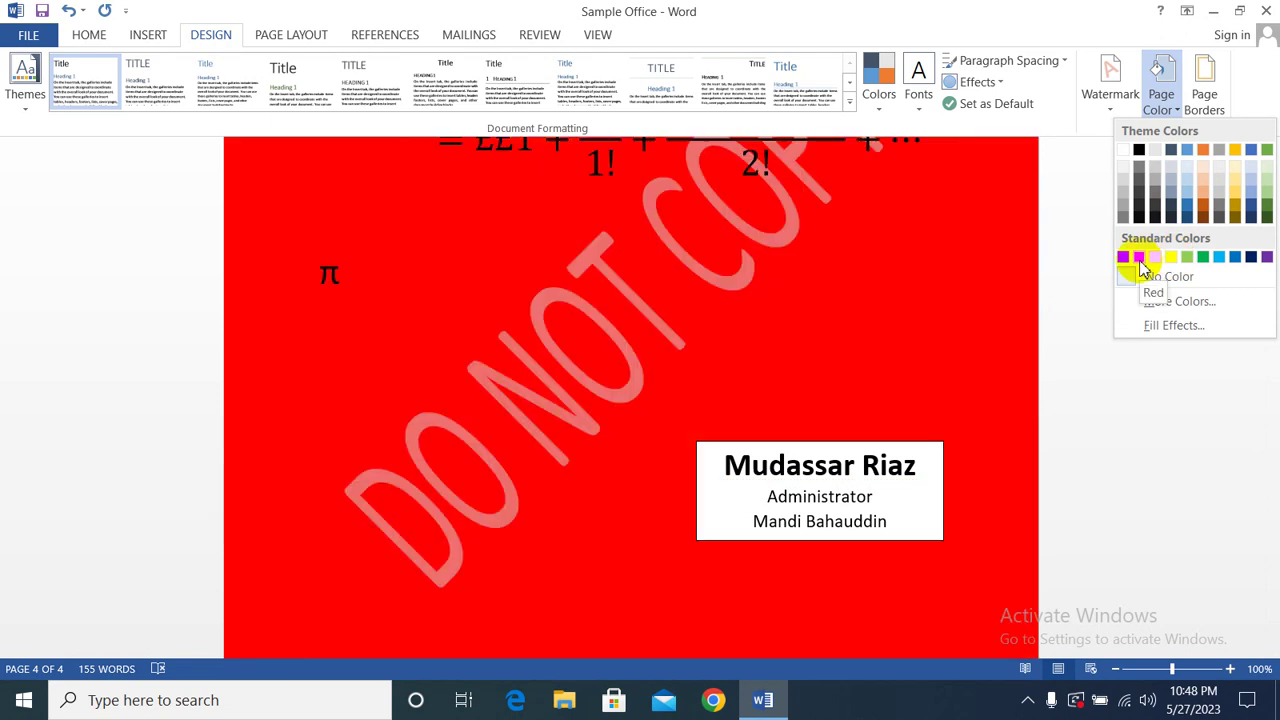
left_click(1140, 262)
scroll(709, 317, "up", 3)
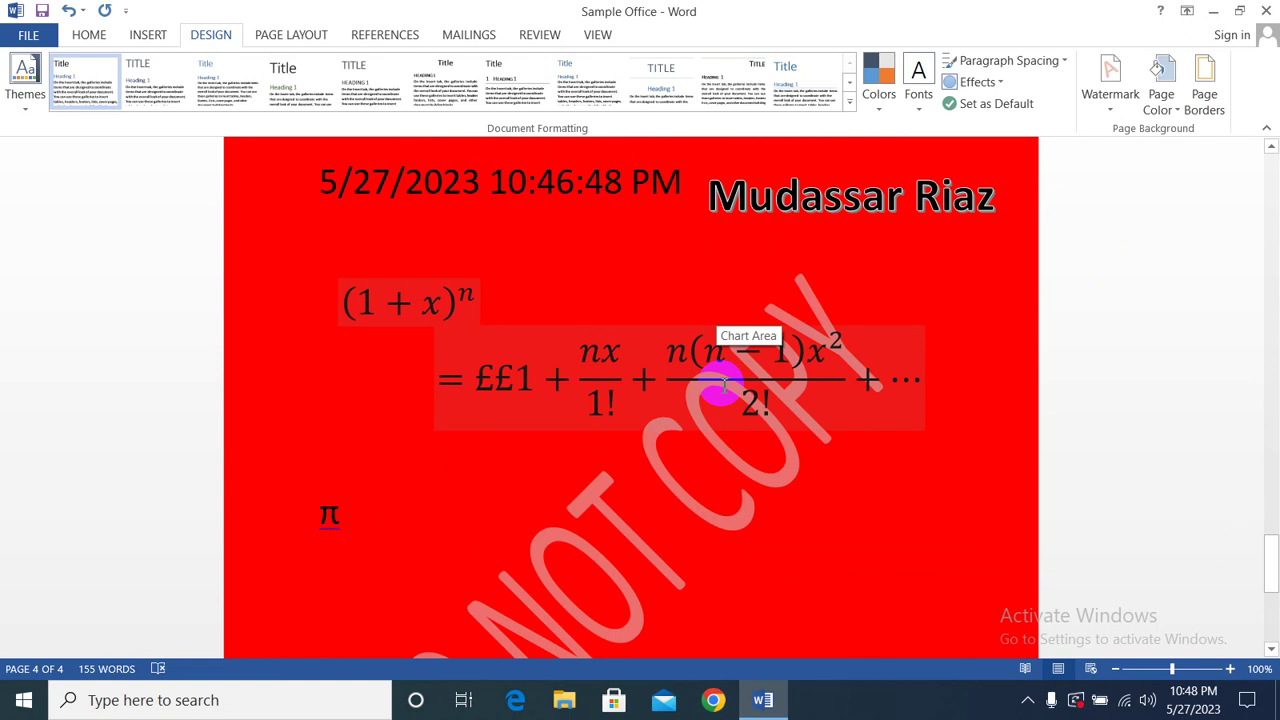
scroll(722, 385, "down", 3)
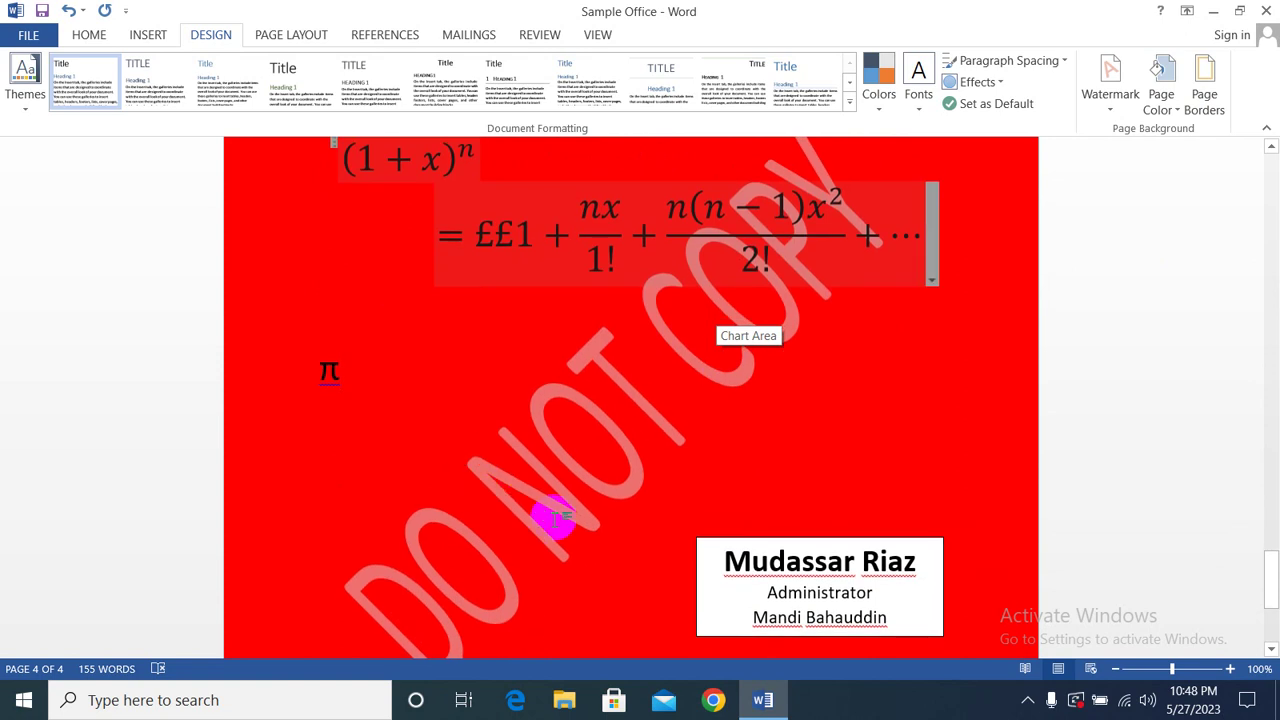
left_click(1168, 105)
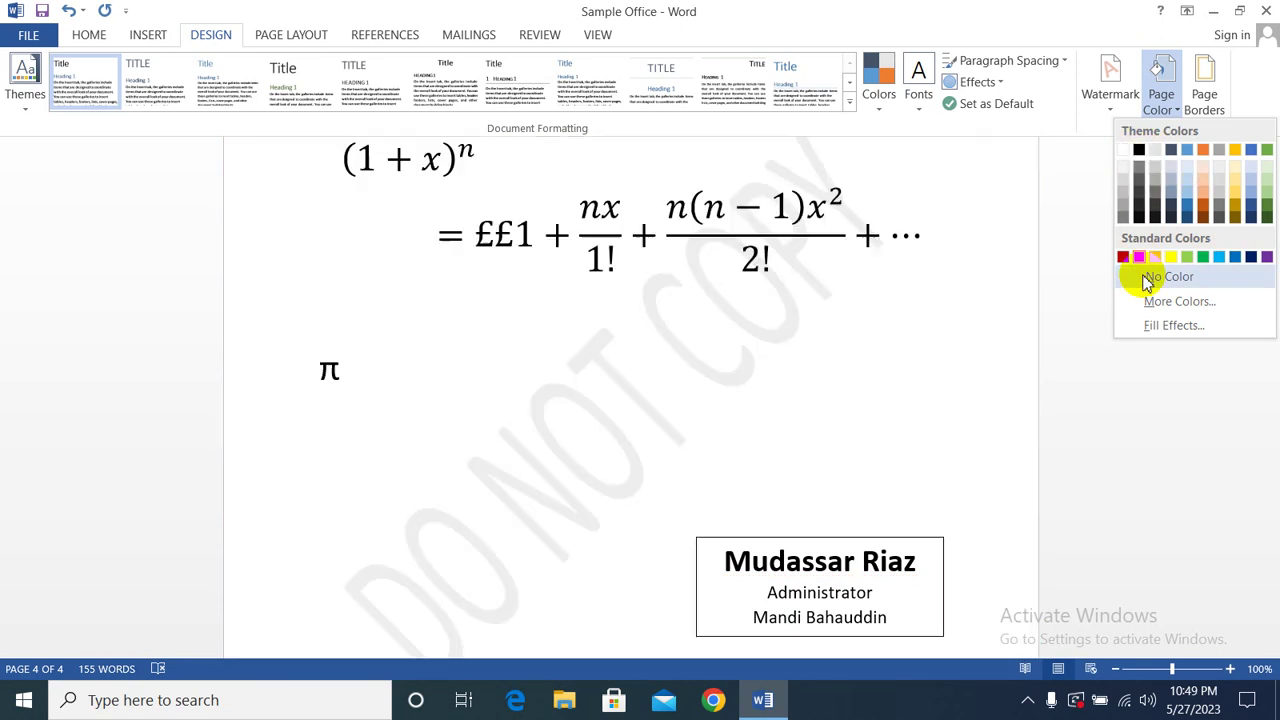
- Set the page colour to No Color so the pages are white again
left_click(1150, 276)
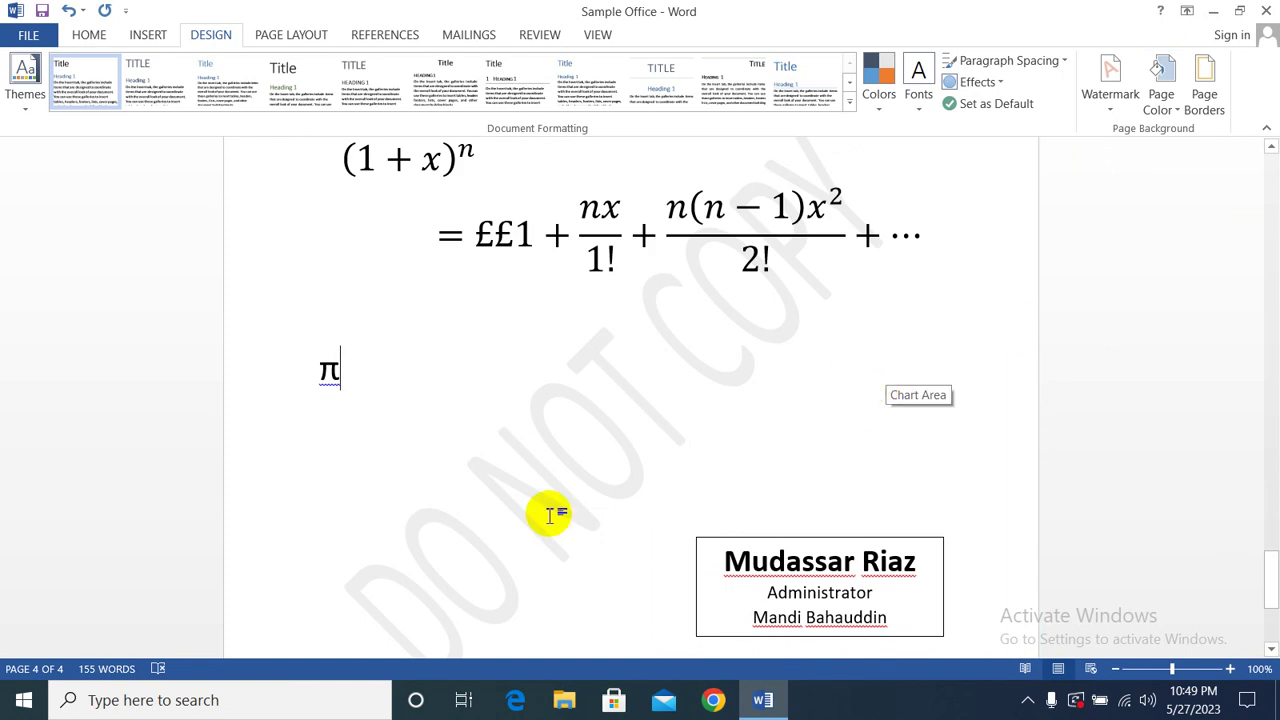
scroll(550, 485, "down", 4)
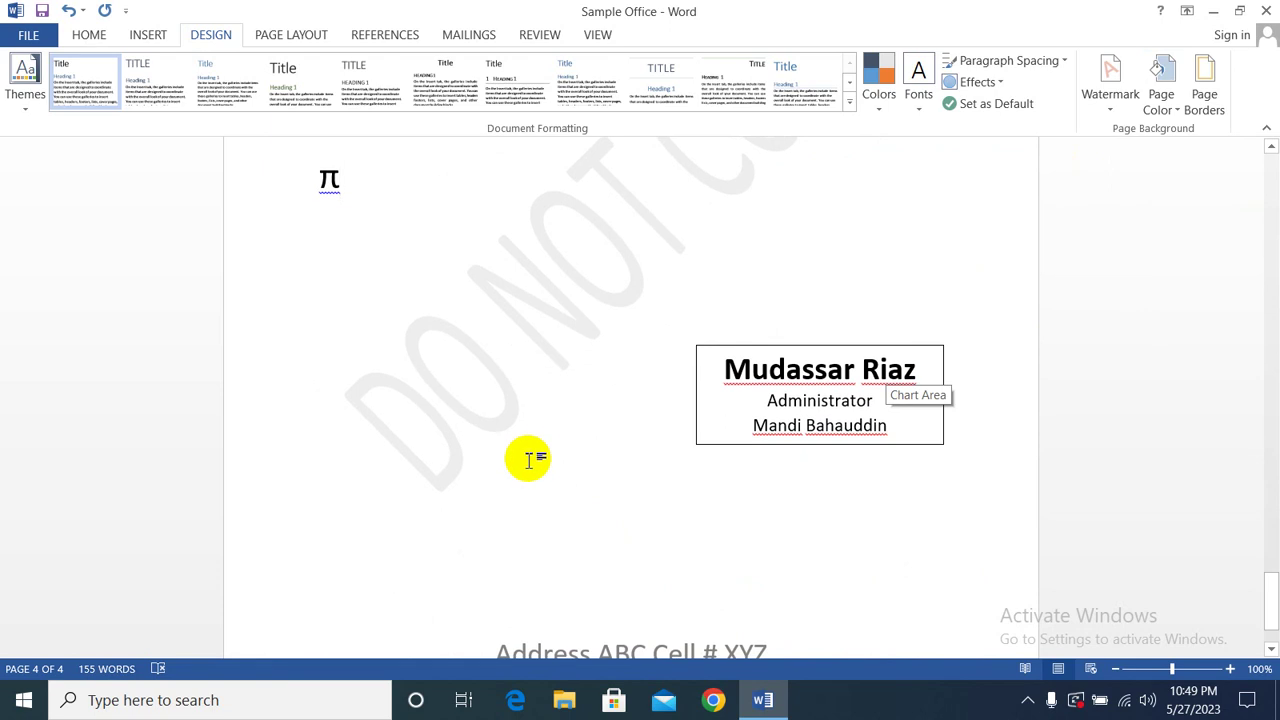
scroll(532, 455, "up", 3)
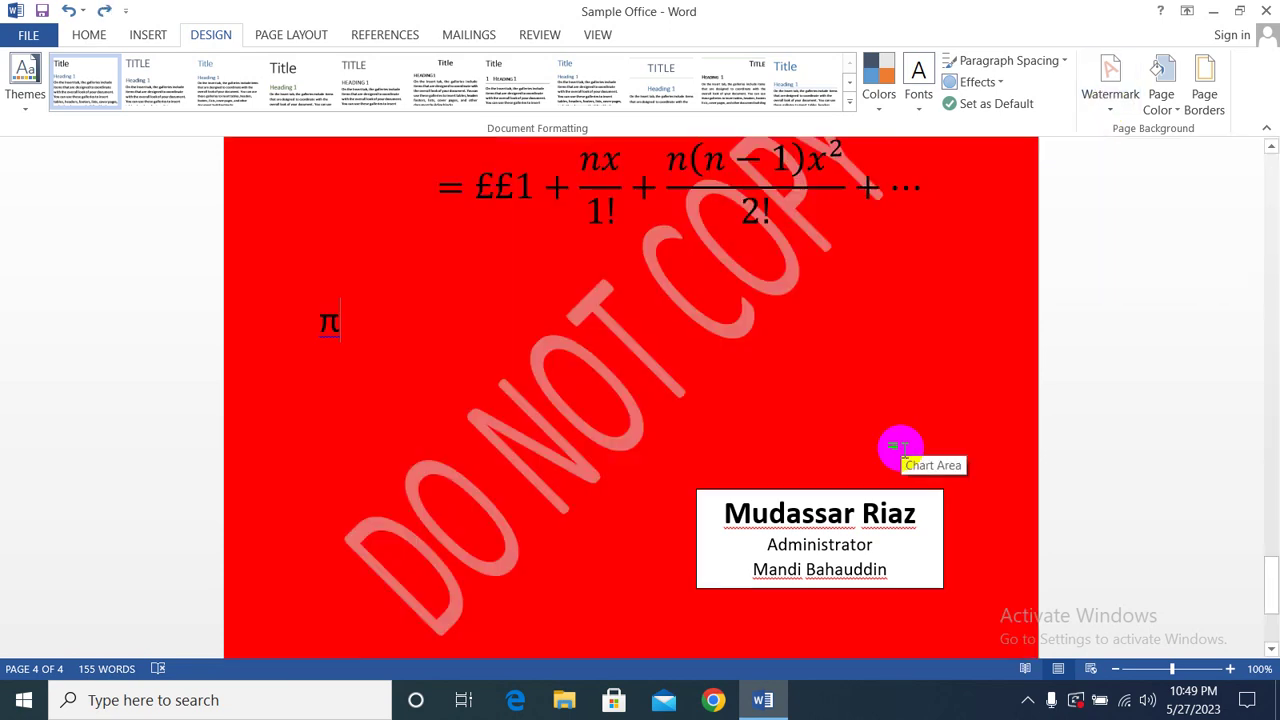
- Jump to the start of the document with Ctrl+Home and scroll down through the pages
key("ctrl+Home")
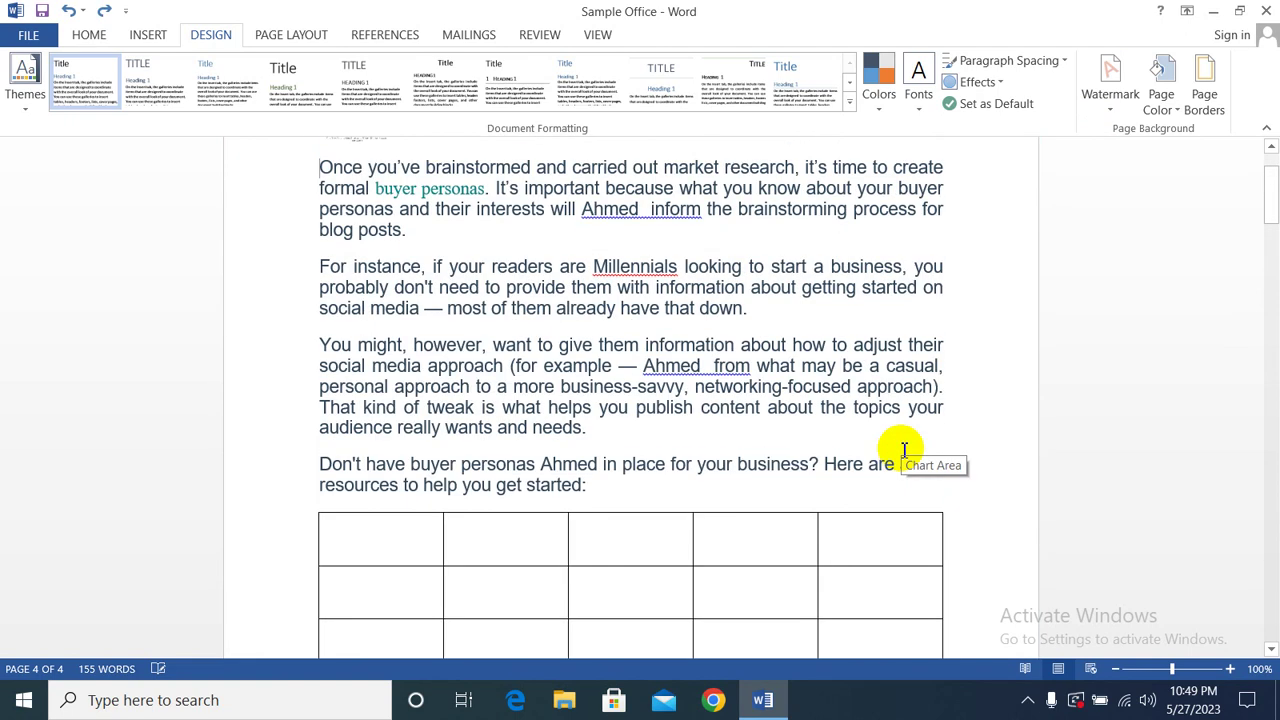
scroll(838, 505, "down", 5)
scroll(845, 508, "down", 5)
scroll(857, 496, "down", 7)
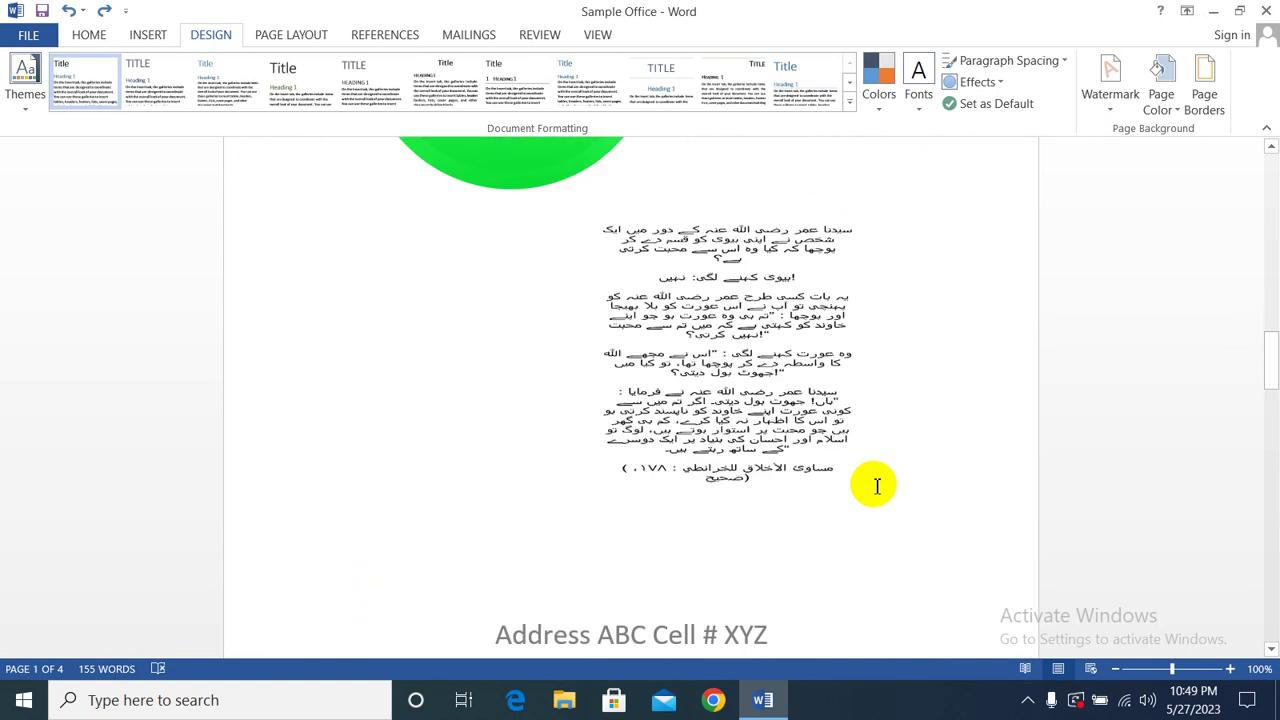
scroll(870, 490, "down", 4)
scroll(900, 430, "down", 5)
scroll(930, 380, "down", 2)
scroll(923, 400, "down", 4)
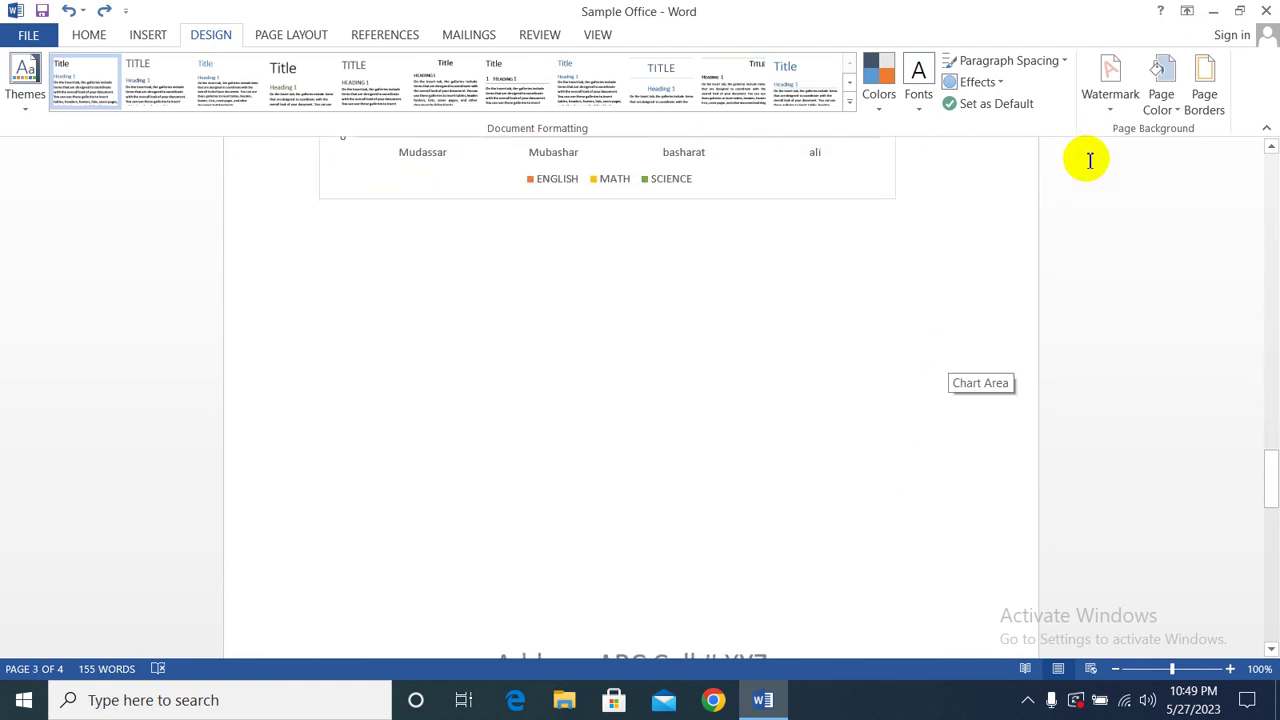
- Open the Custom Watermark settings and select the Text watermark option
left_click(1110, 110)
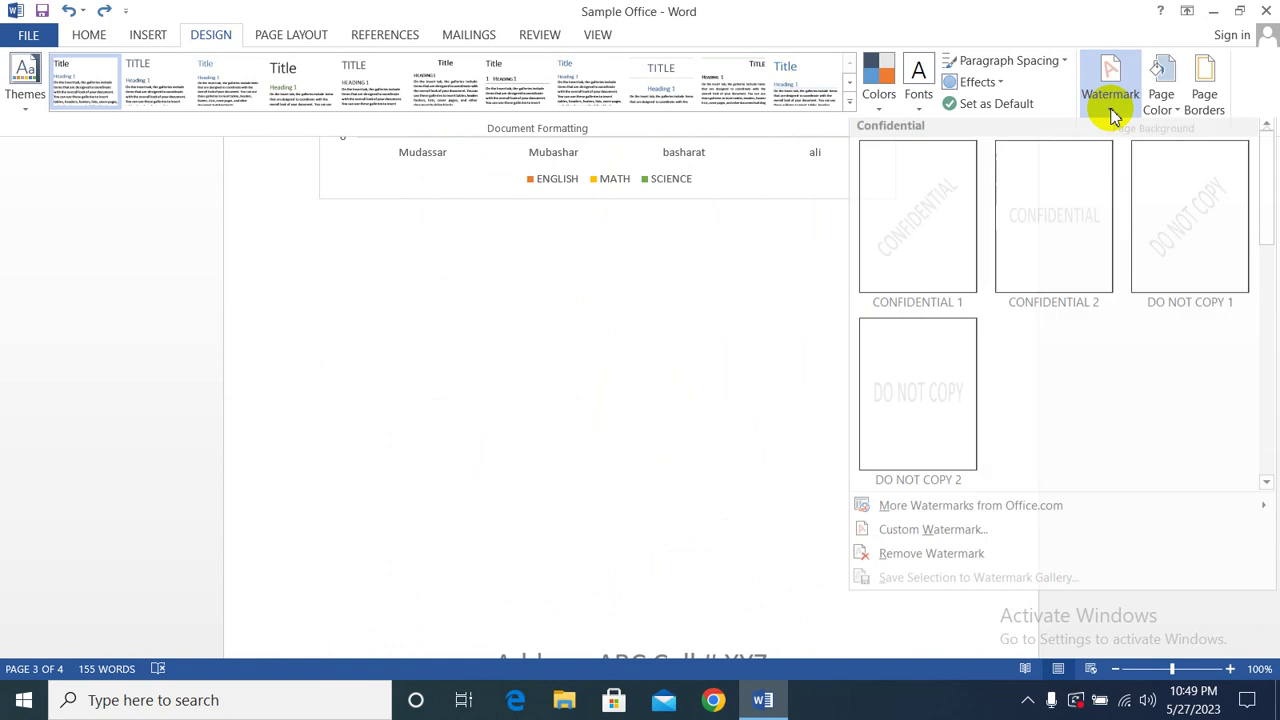
left_click(913, 538)
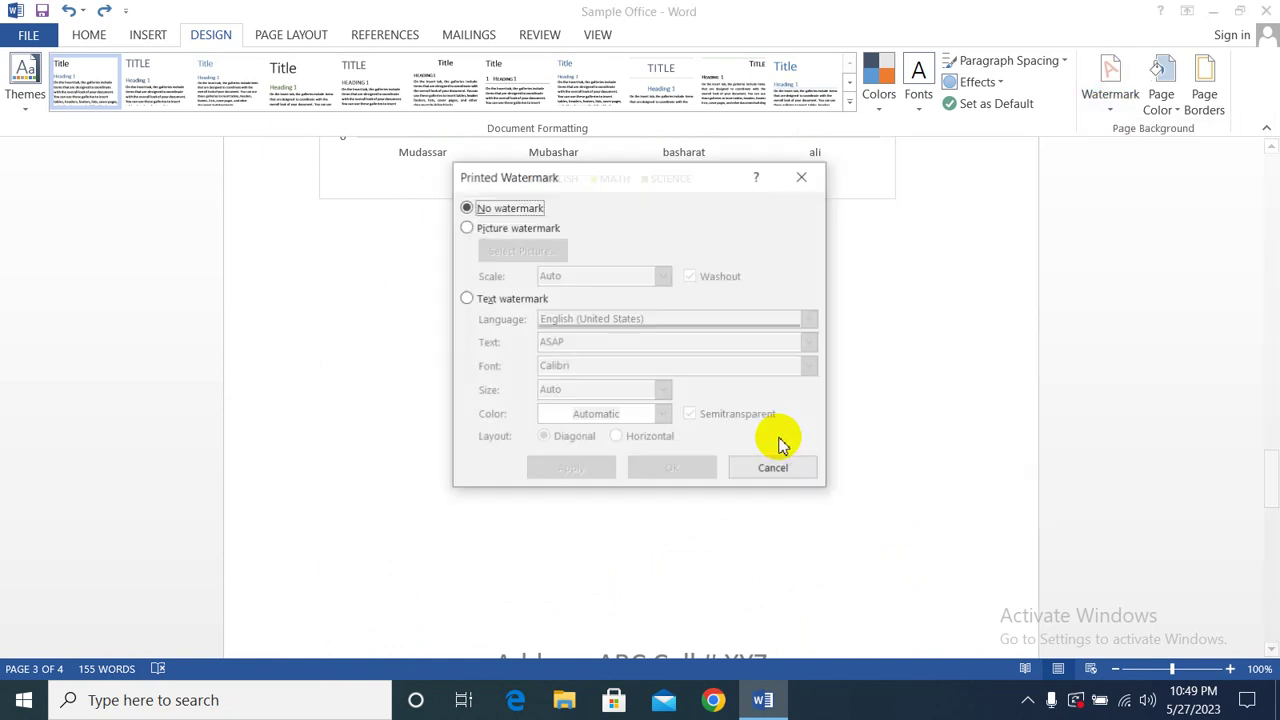
left_click(467, 229)
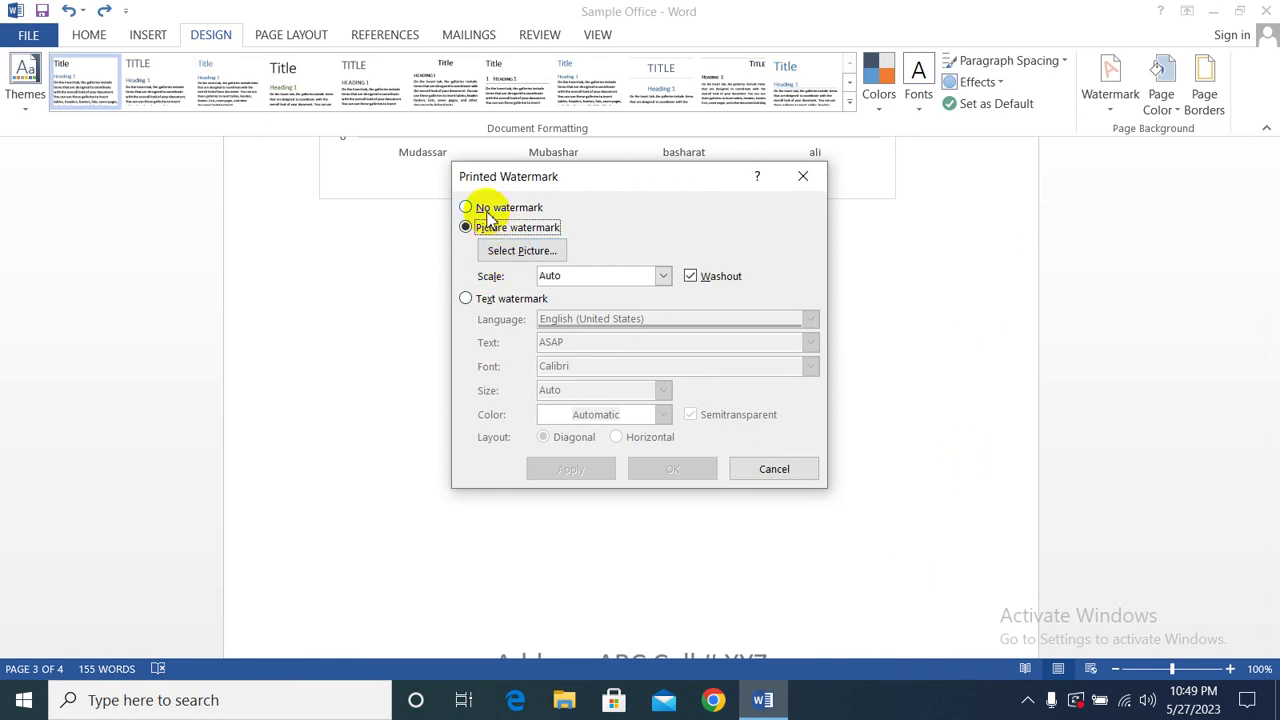
left_click(466, 208)
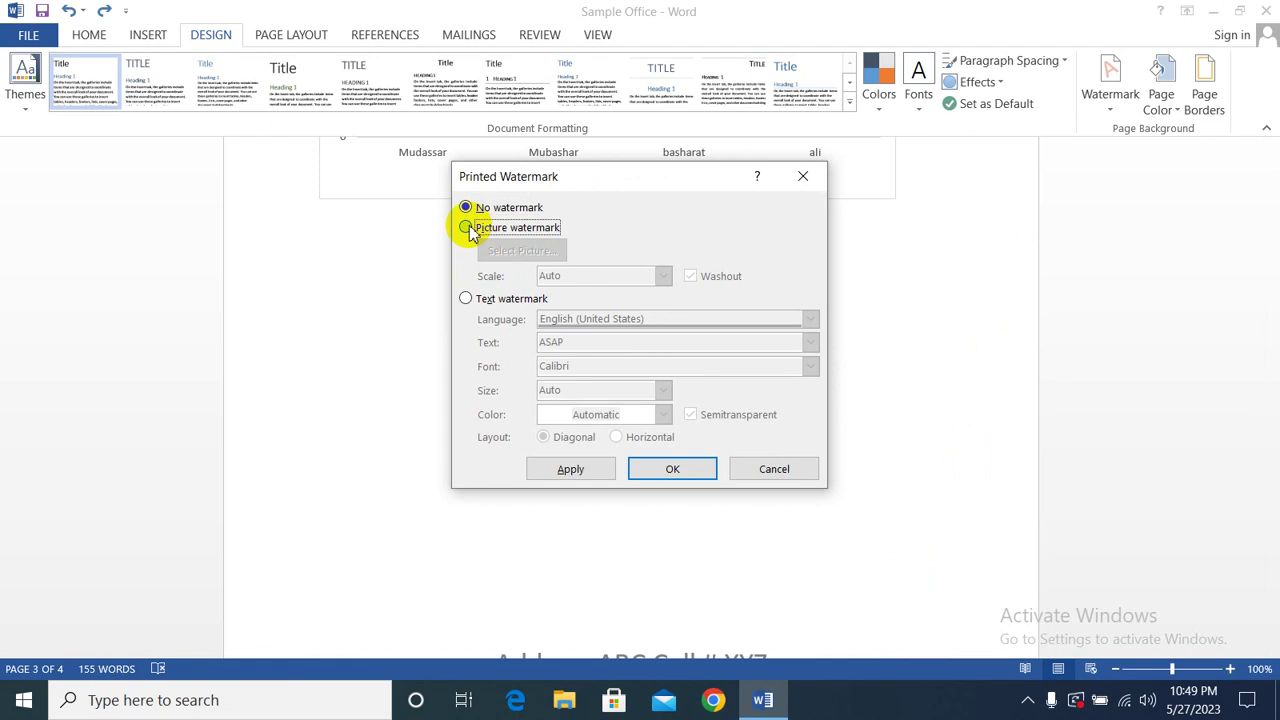
left_click(467, 228)
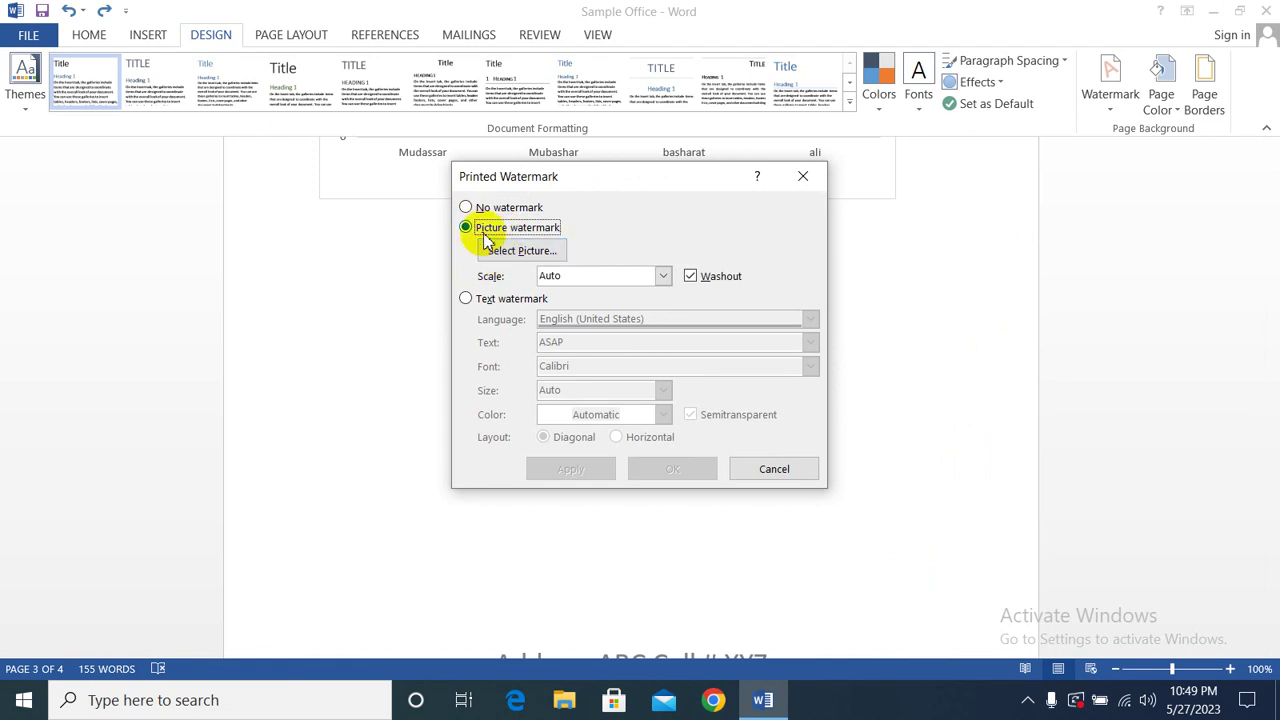
left_click(466, 208)
left_click(466, 298)
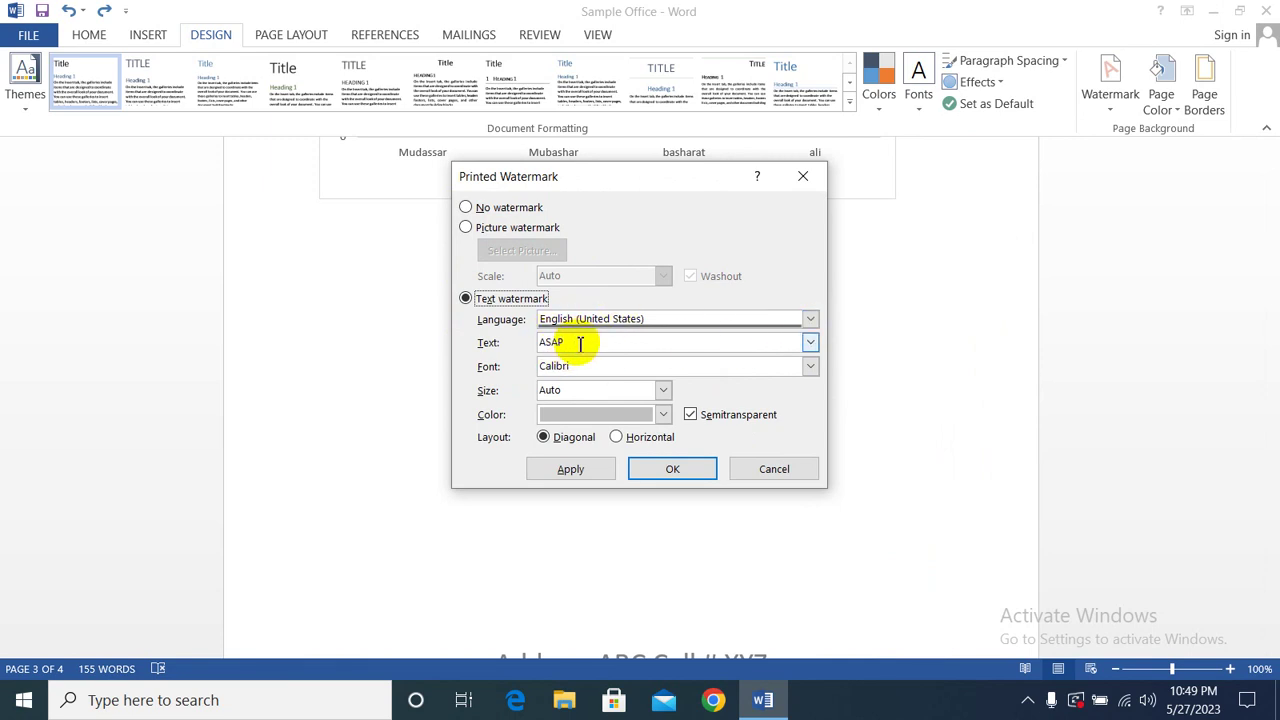
- Select the ASAP watermark text and set the watermark font to Times New Roman
left_click_drag(579, 342, 518, 350)
type("LEARN WITH MUDASSAR")
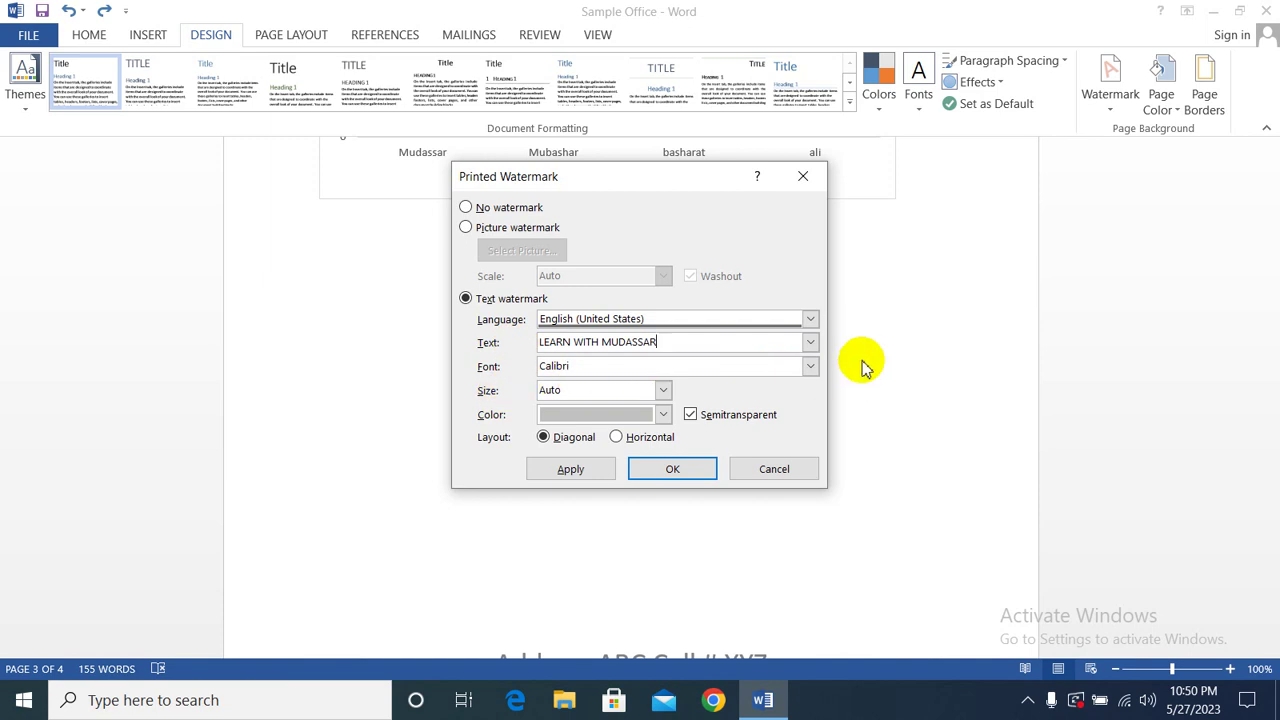
left_click(810, 367)
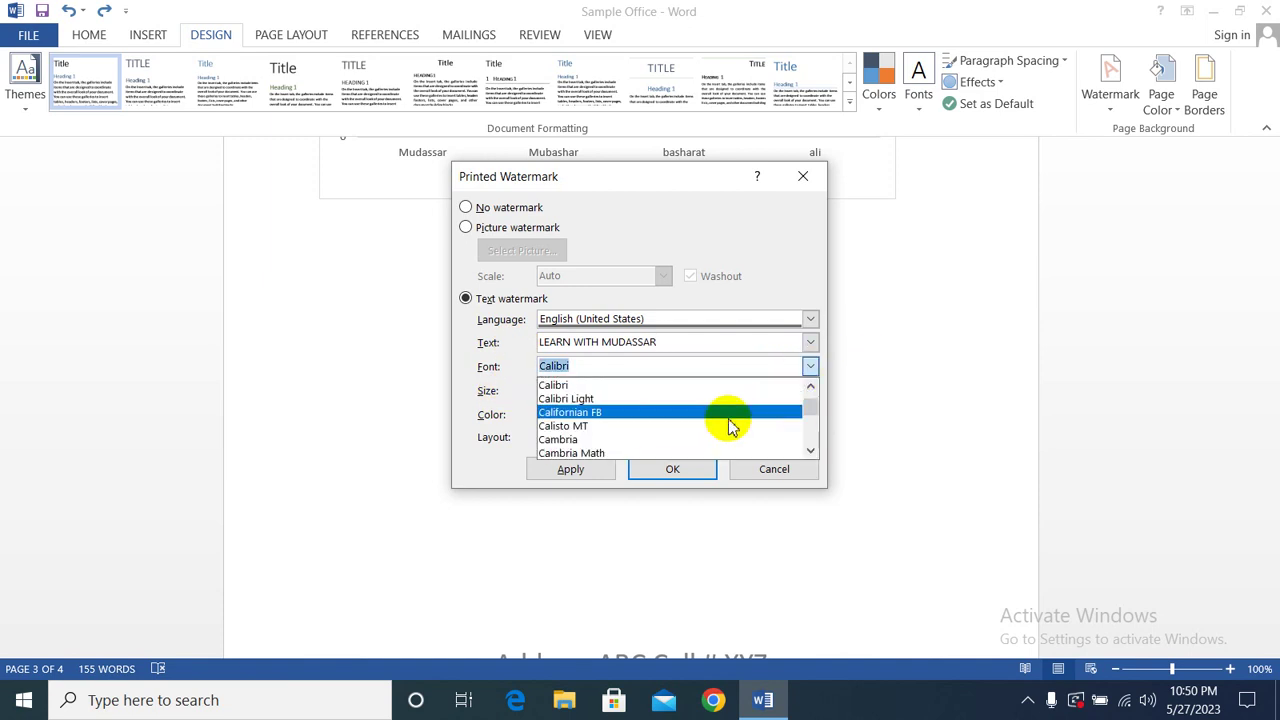
scroll(713, 420, "down", 3)
scroll(713, 420, "down", 3)
scroll(713, 420, "down", 3)
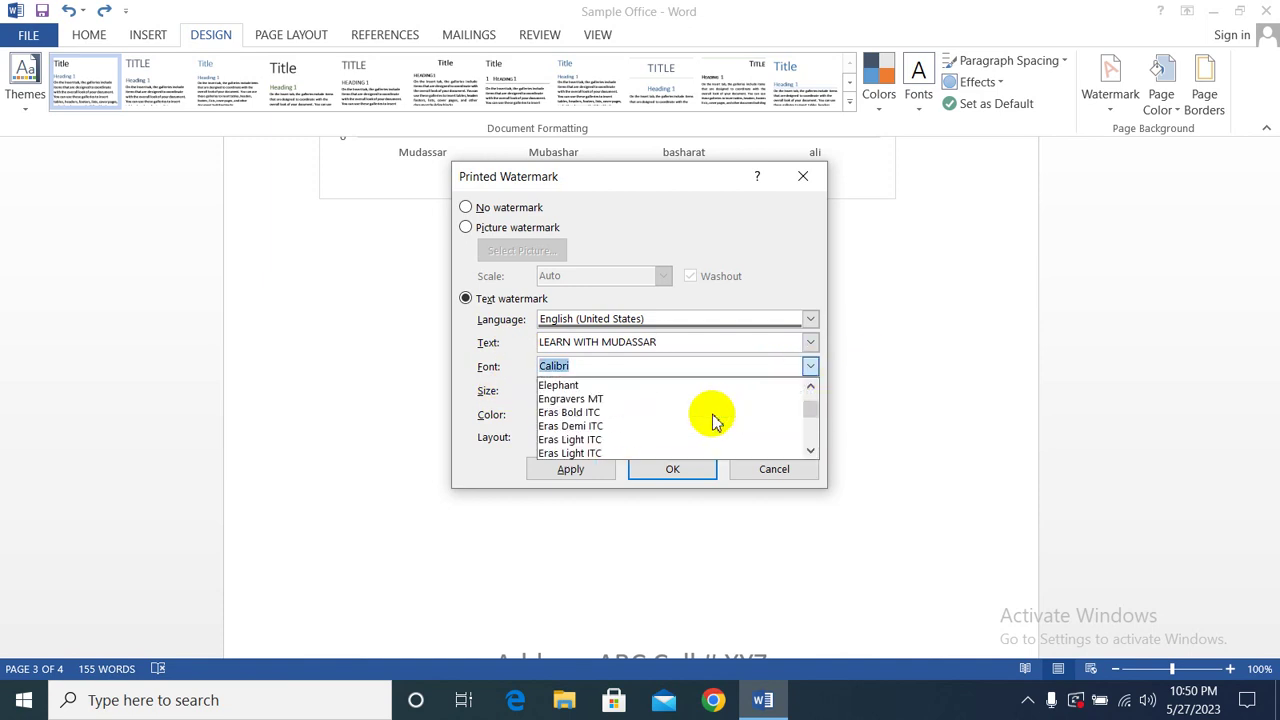
scroll(713, 420, "down", 3)
scroll(713, 420, "down", 4)
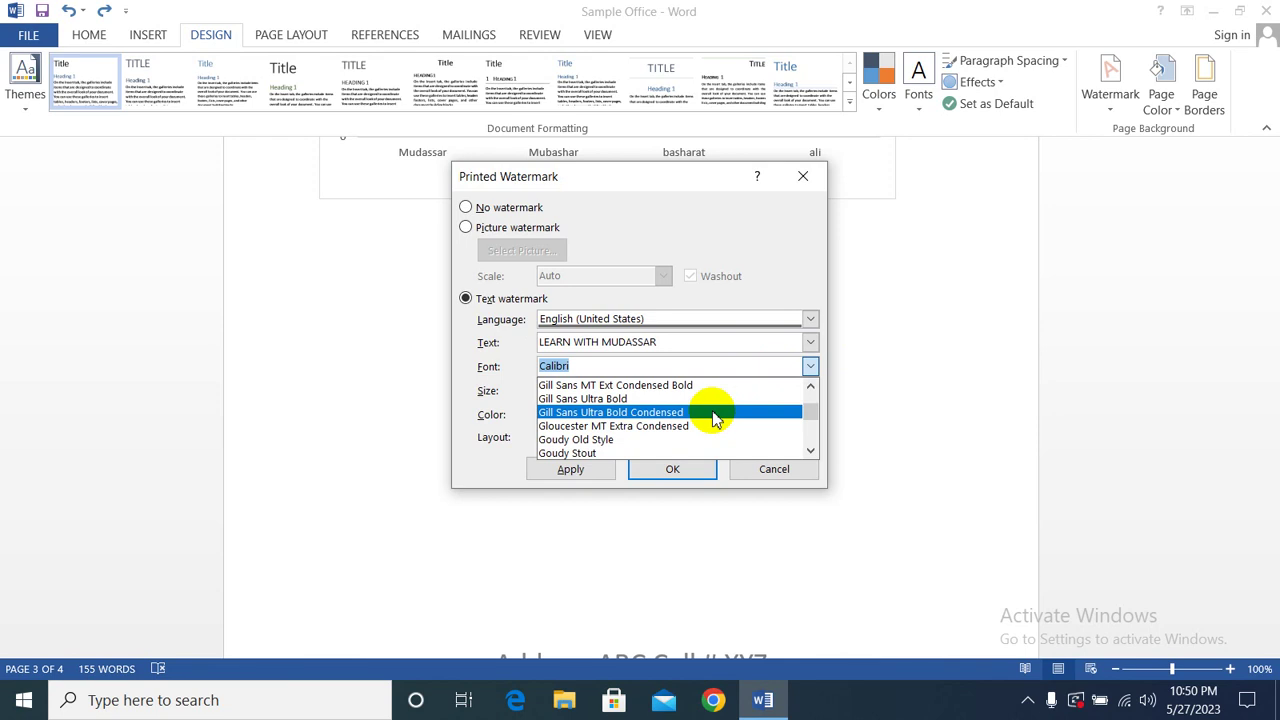
type("T")
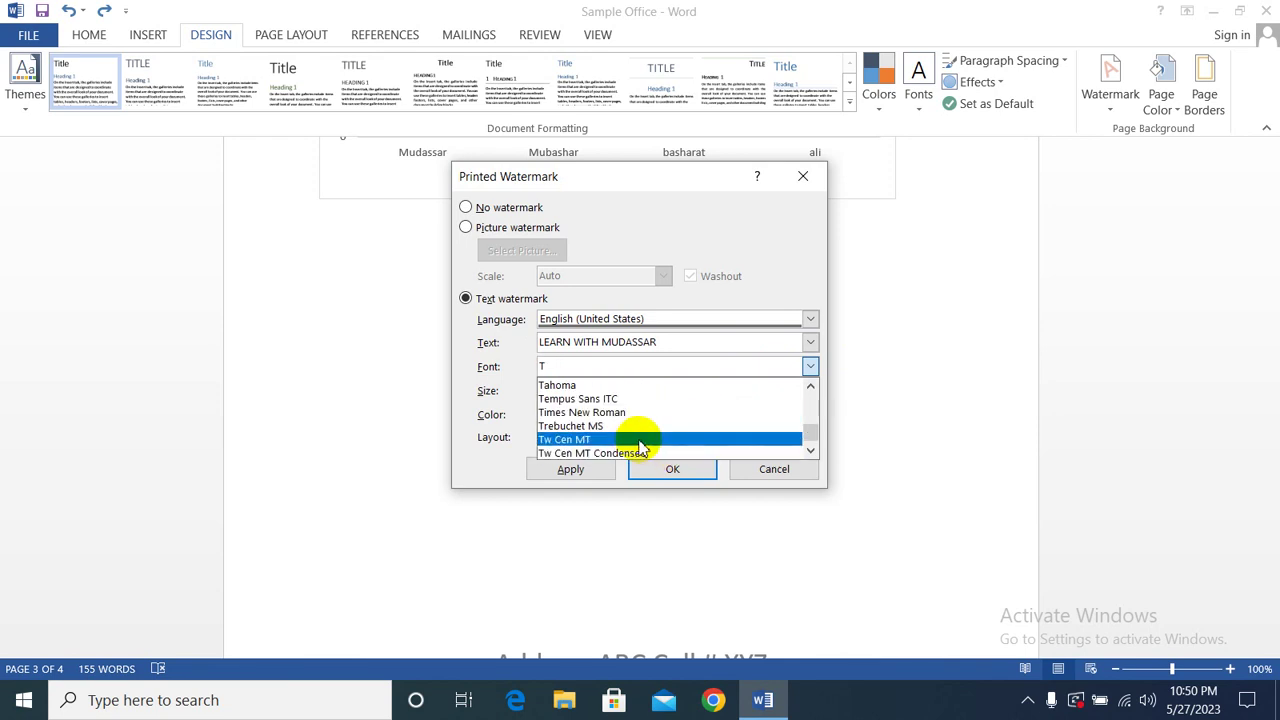
left_click(610, 412)
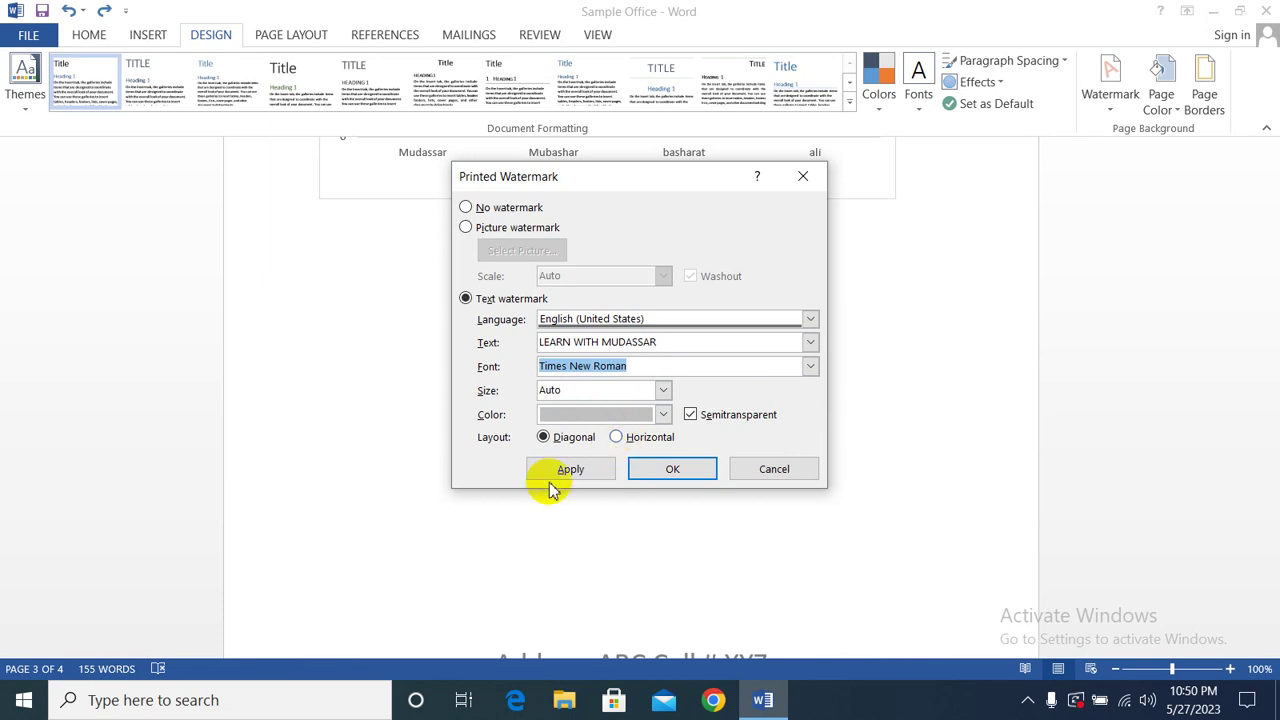
- Keep the Diagonal layout, apply the semitransparent watermark and close the dialog
left_click(573, 442)
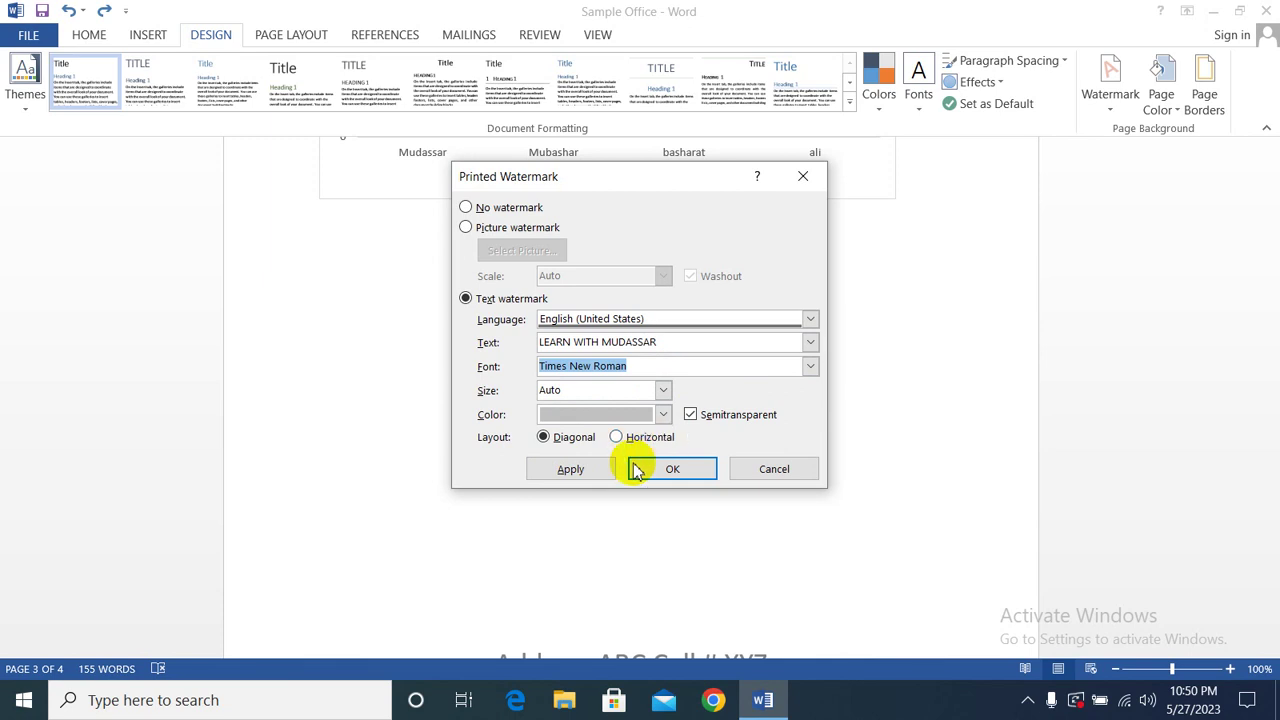
left_click(565, 475)
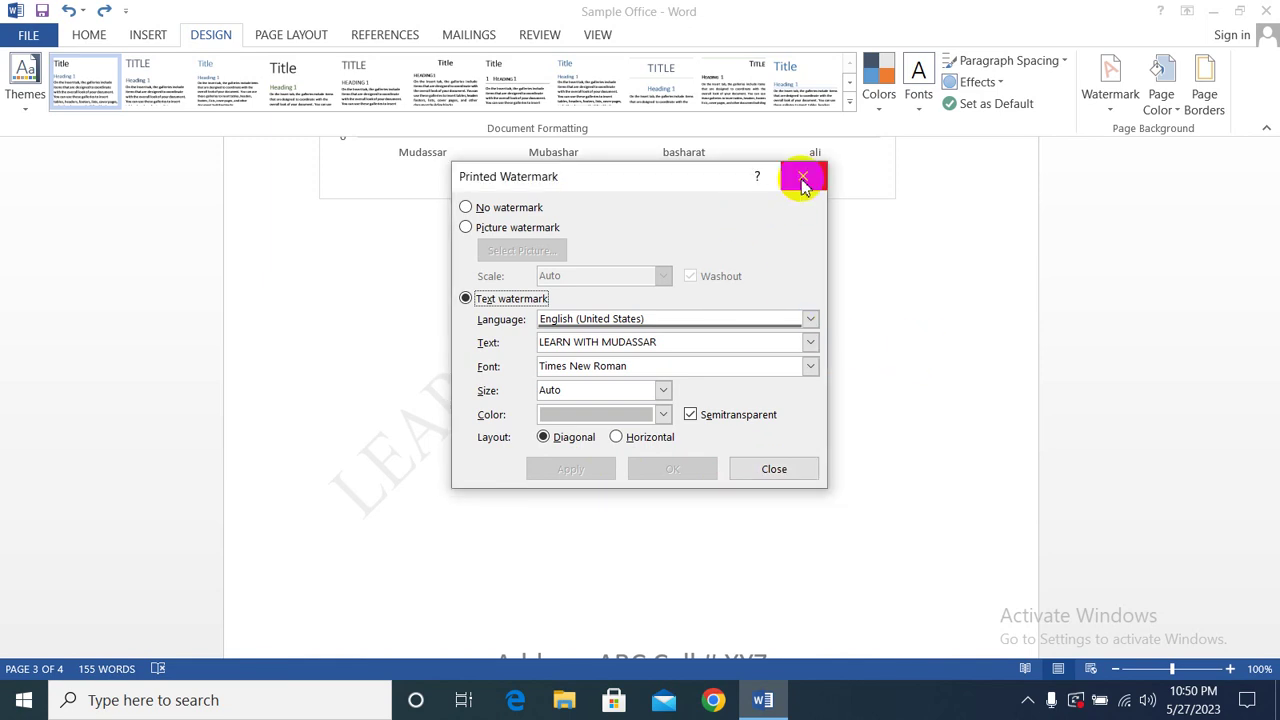
left_click(788, 472)
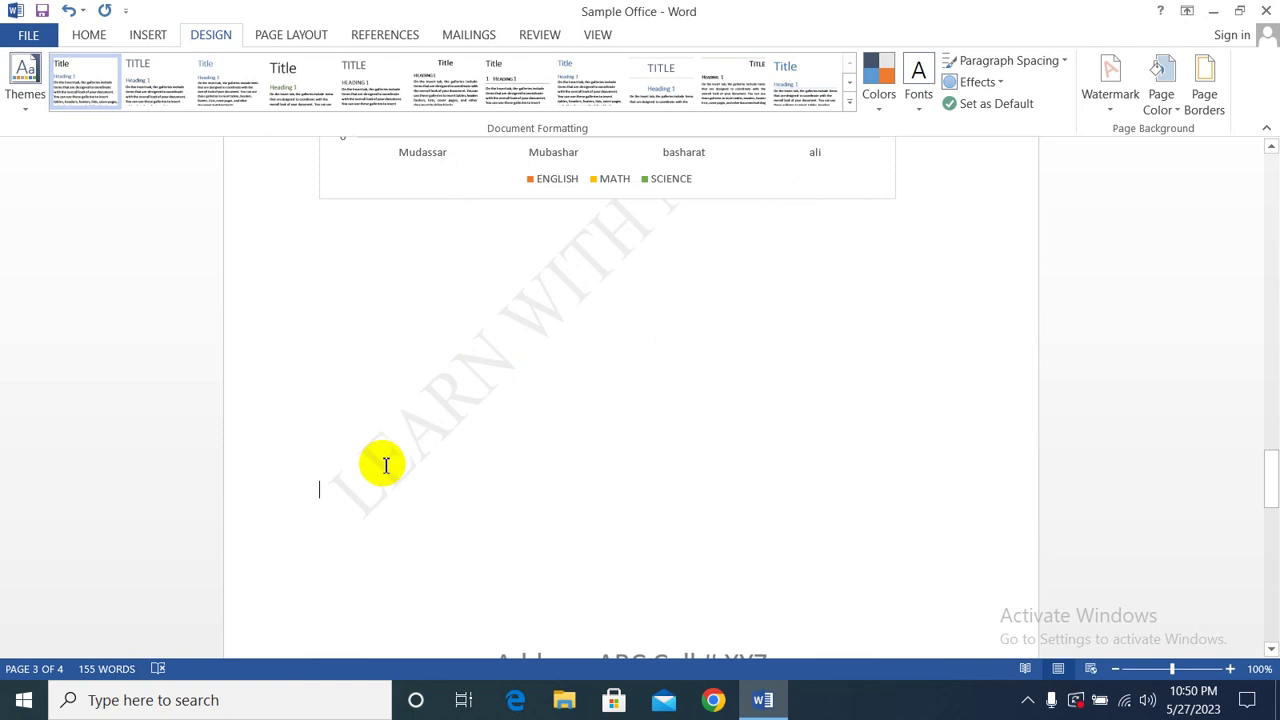
scroll(418, 408, "up", 2)
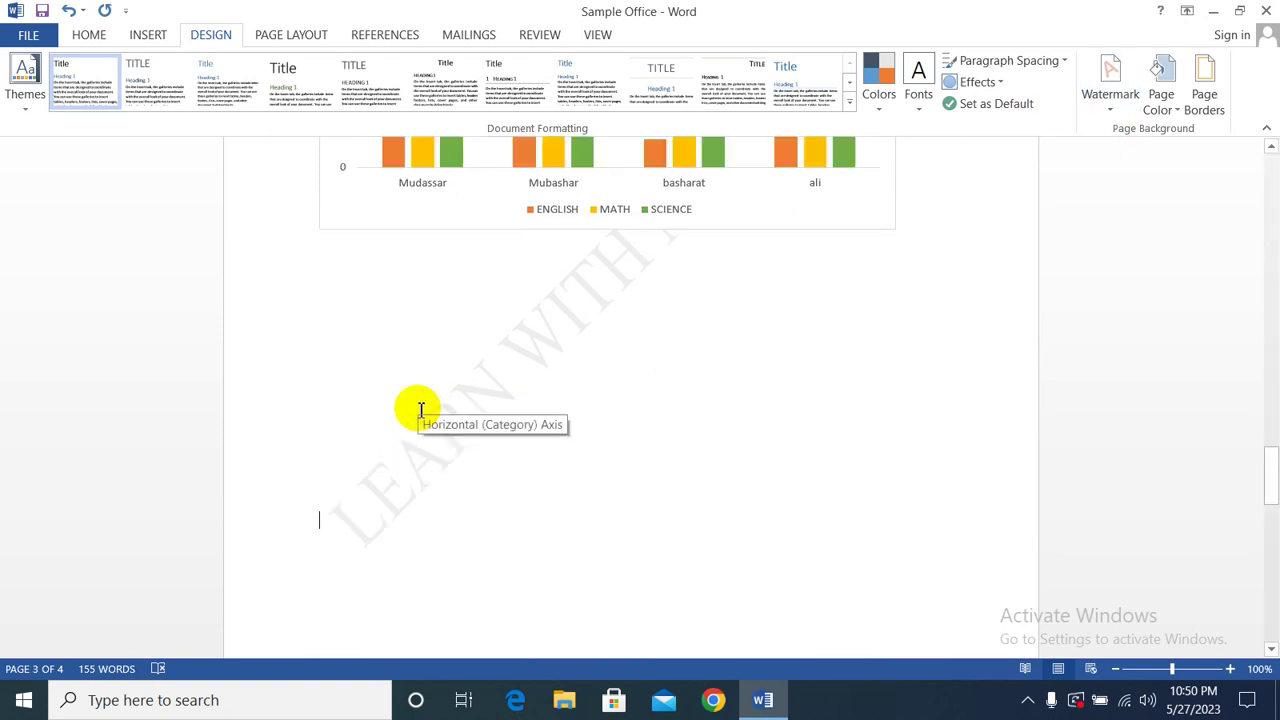
scroll(528, 438, "down", 1)
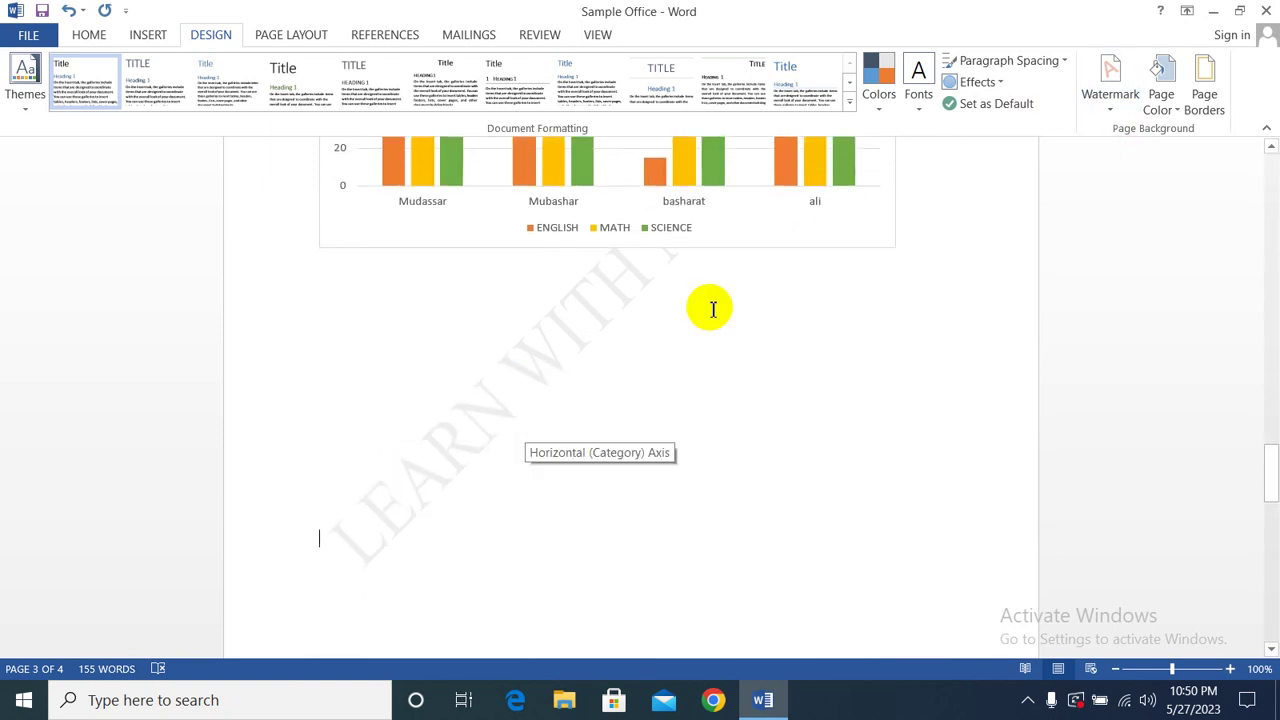
left_click(1161, 95)
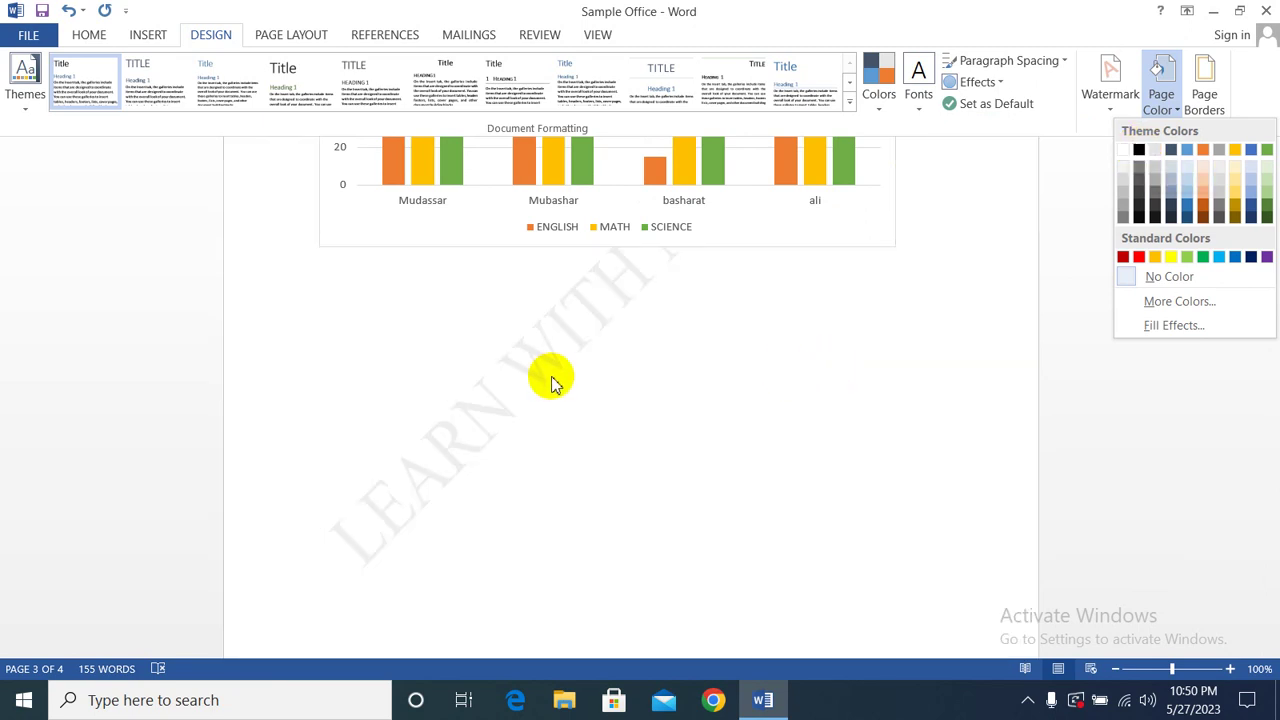
scroll(575, 400, "down", 5)
scroll(591, 407, "down", 10)
scroll(591, 407, "down", 8)
scroll(589, 403, "up", 1)
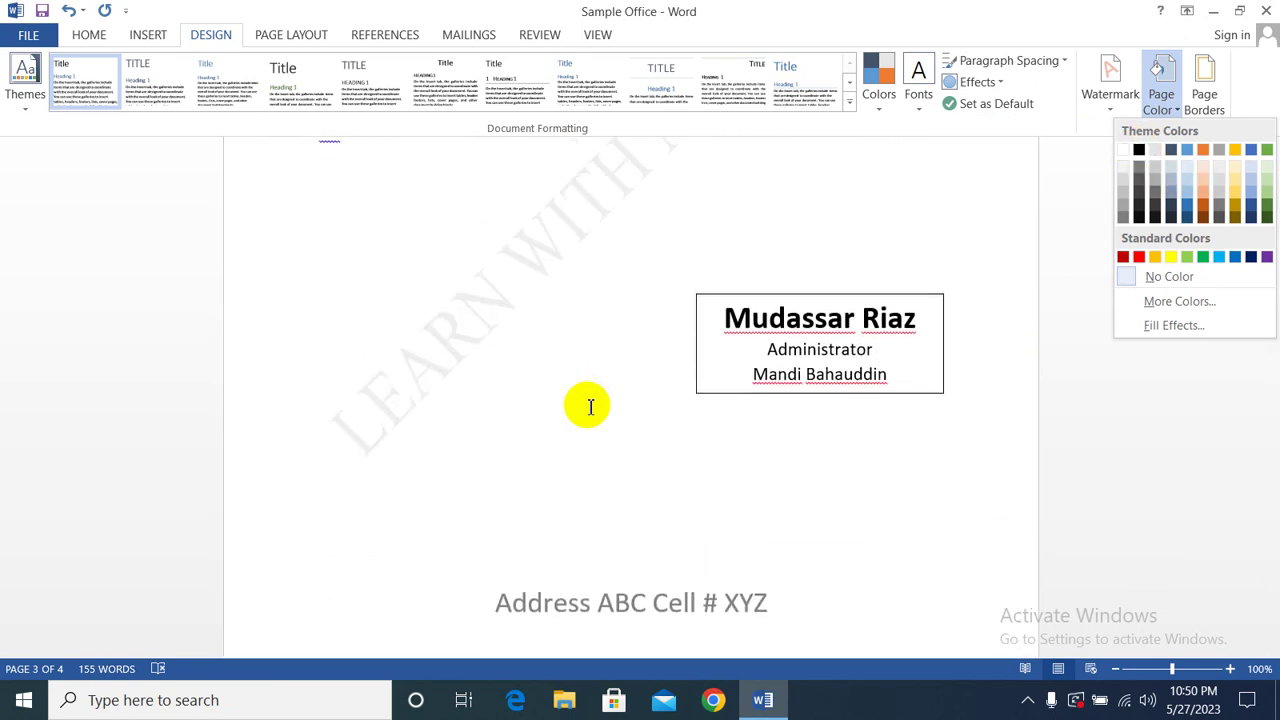
left_click(1160, 95)
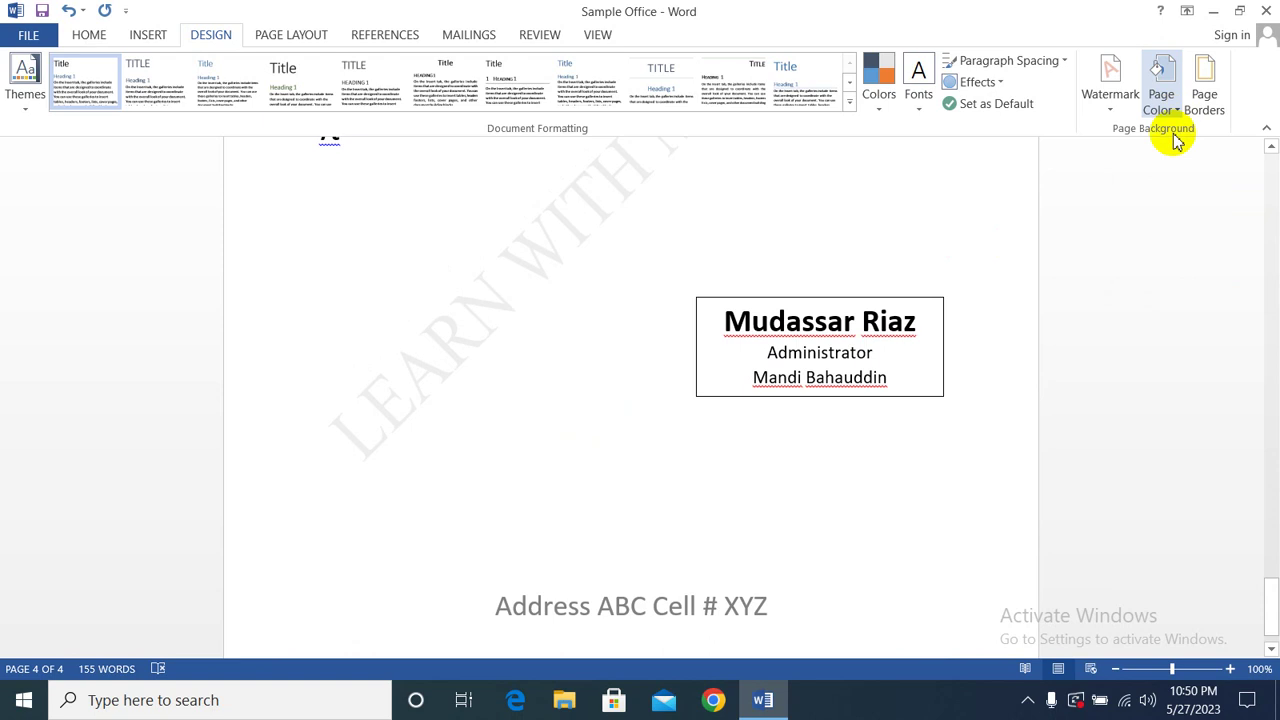
left_click(1180, 111)
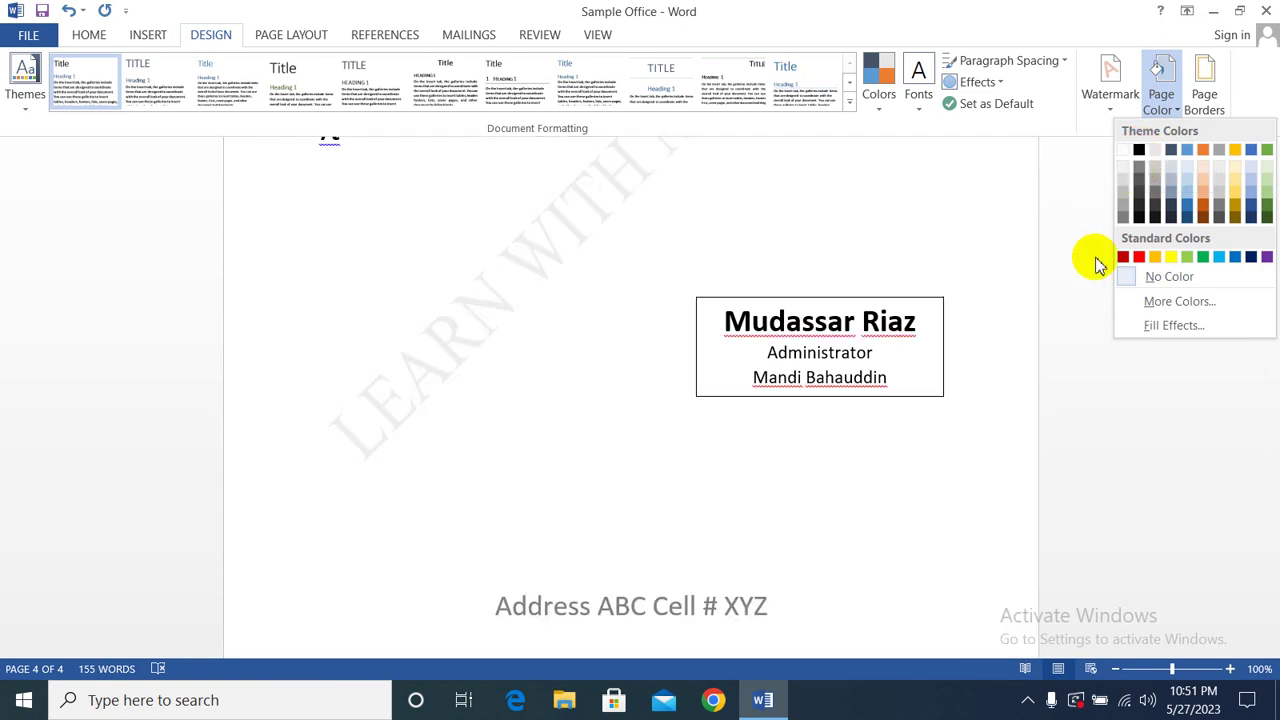
left_click(1143, 452)
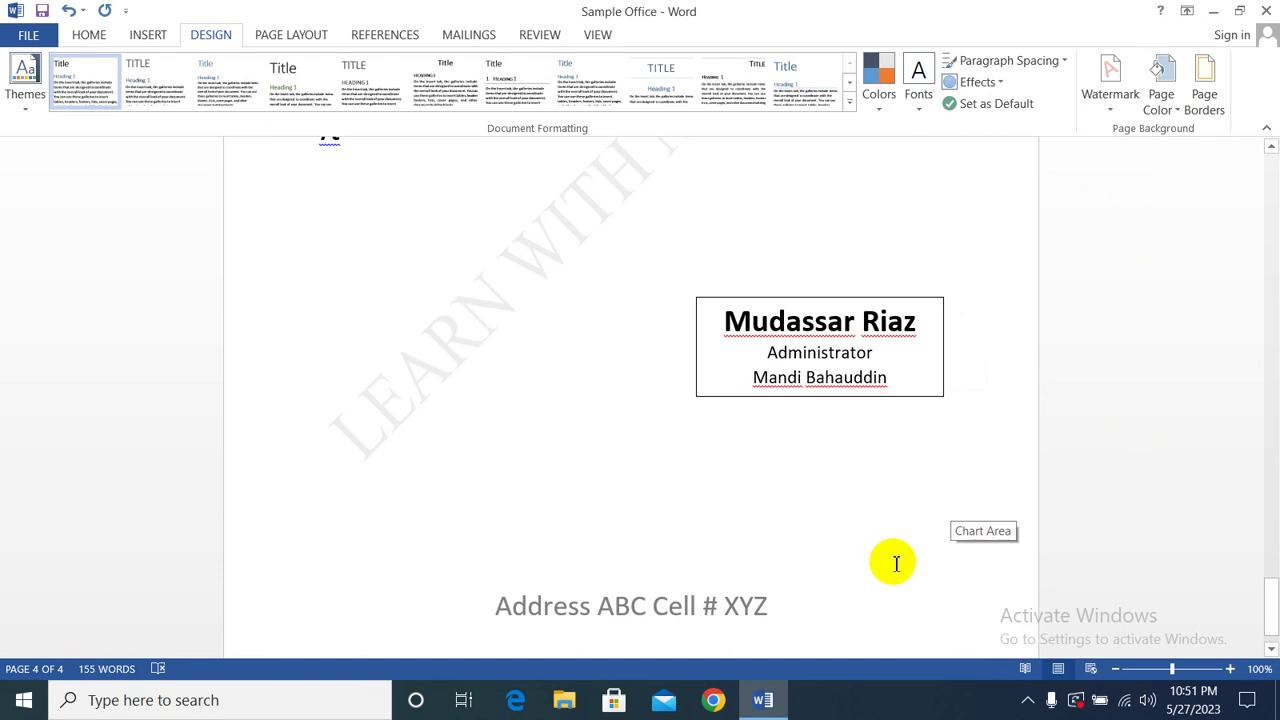
- Scroll through the document and open the Watermark gallery on the Design ribbon
scroll(896, 563, "up", 10)
scroll(870, 575, "up", 10)
scroll(734, 600, "down", 1)
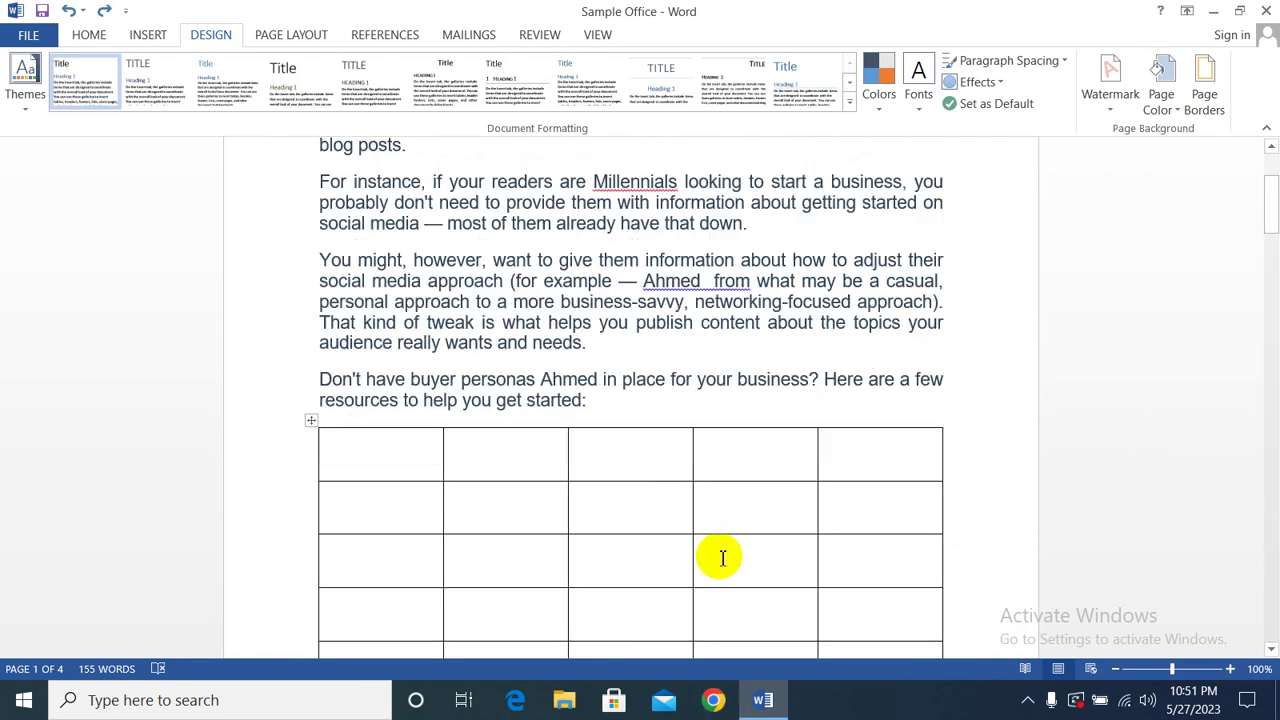
scroll(722, 558, "down", 5)
scroll(720, 560, "down", 5)
scroll(714, 563, "down", 5)
scroll(720, 560, "down", 5)
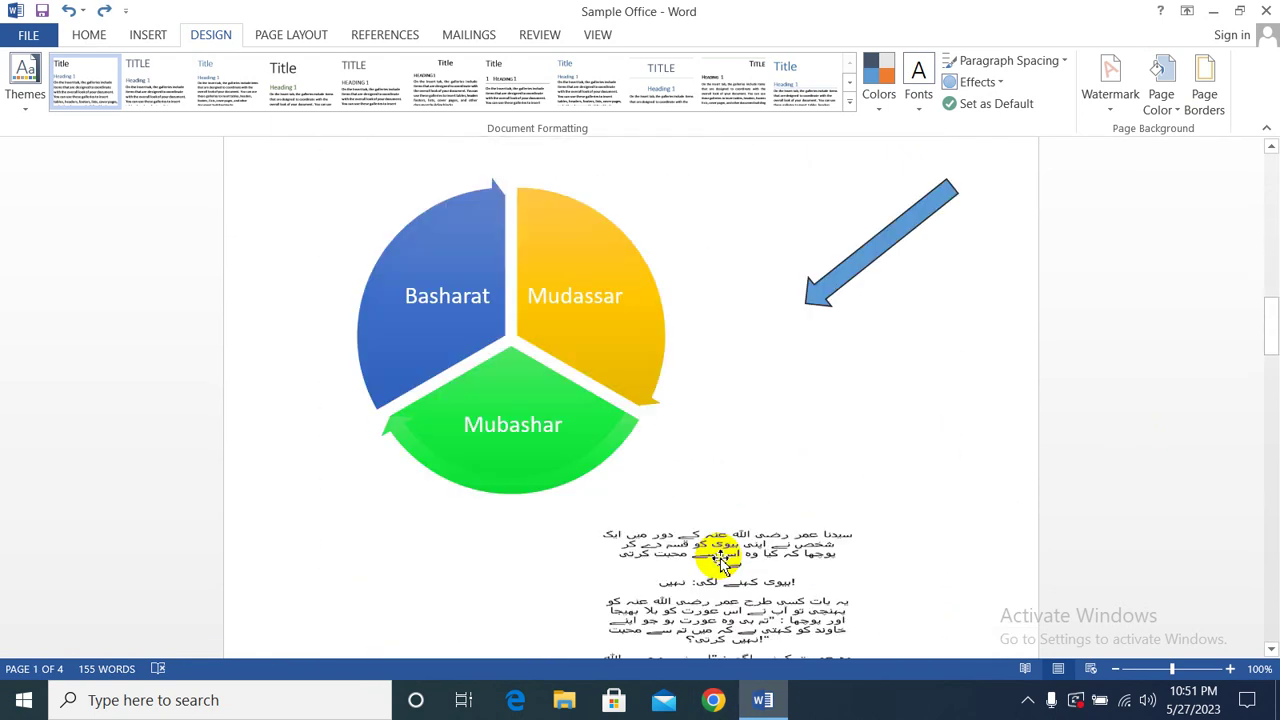
scroll(720, 563, "down", 5)
left_click(1108, 118)
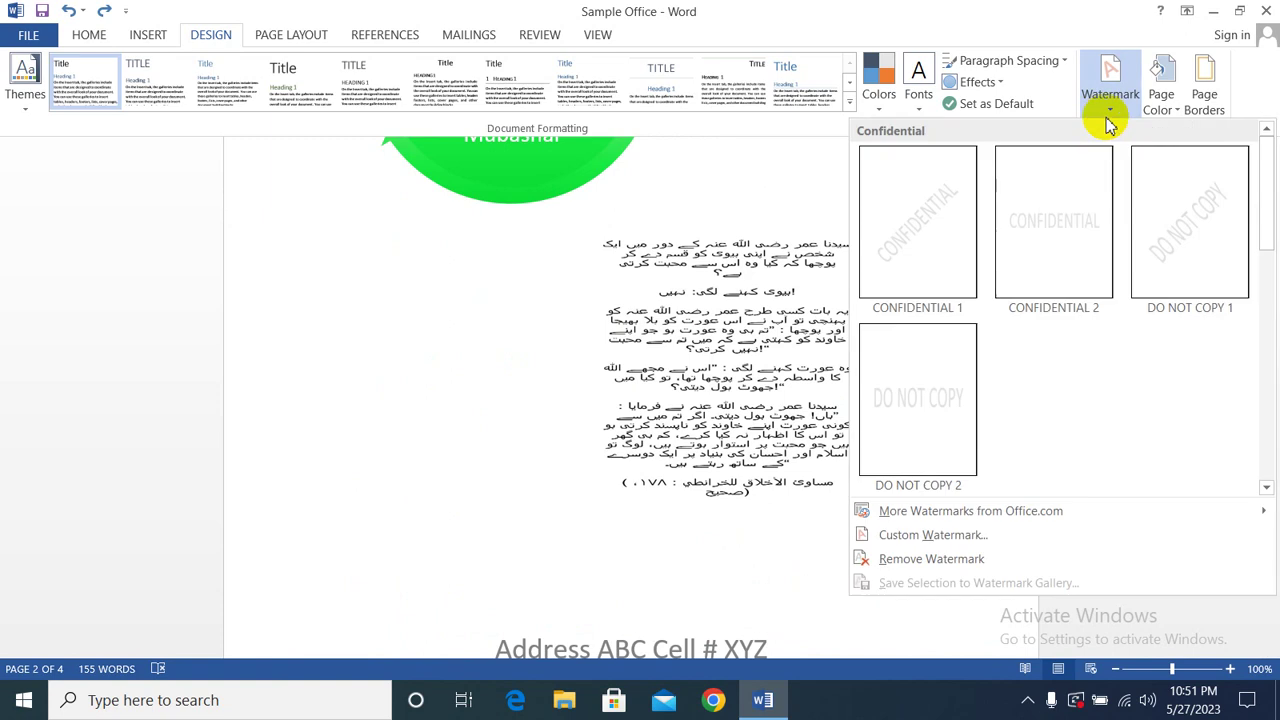
- In Custom Watermark, choose Text watermark, select ASAP and set the font to Times New Roman
left_click(915, 540)
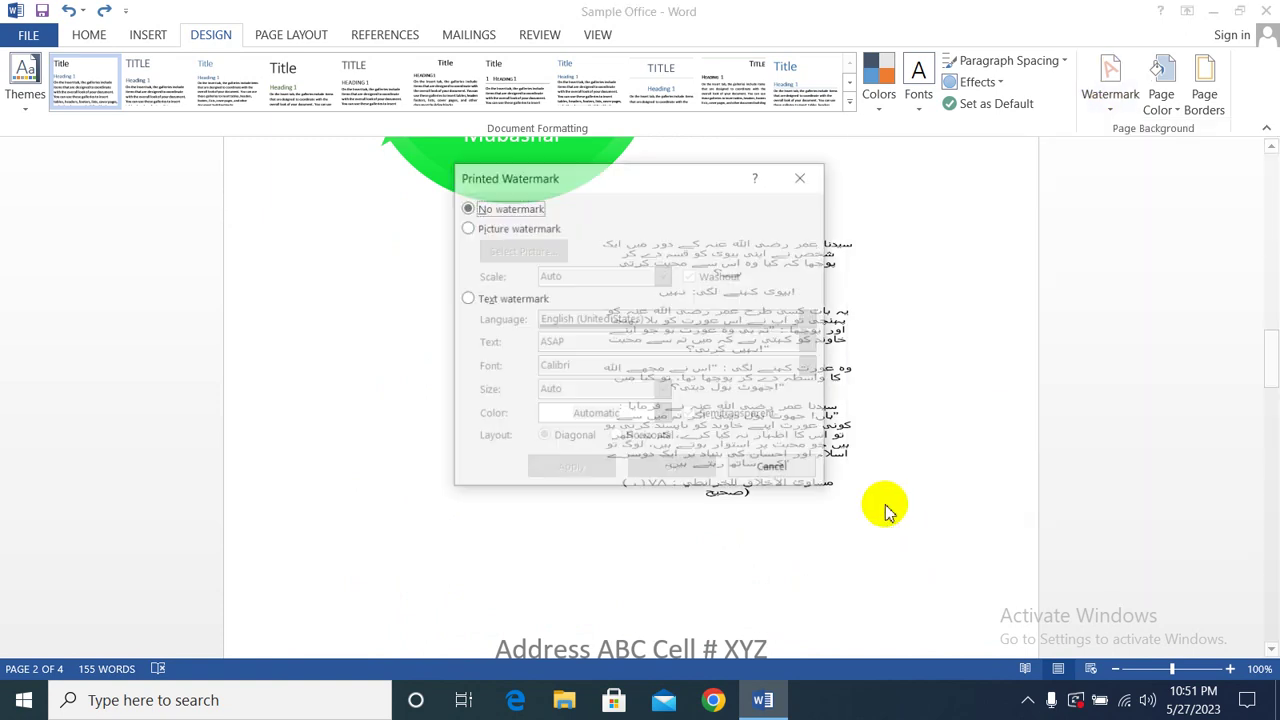
left_click(465, 298)
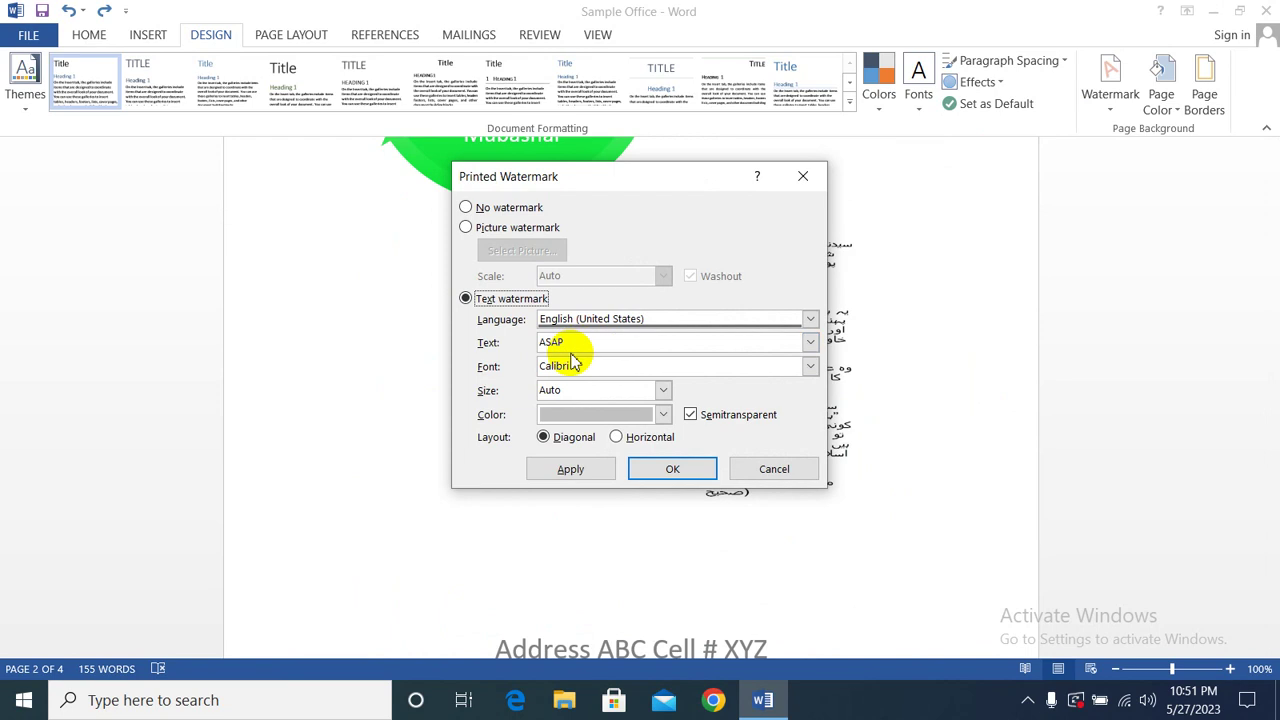
double_click(563, 342)
type("LEARN WITH MUDASSAR")
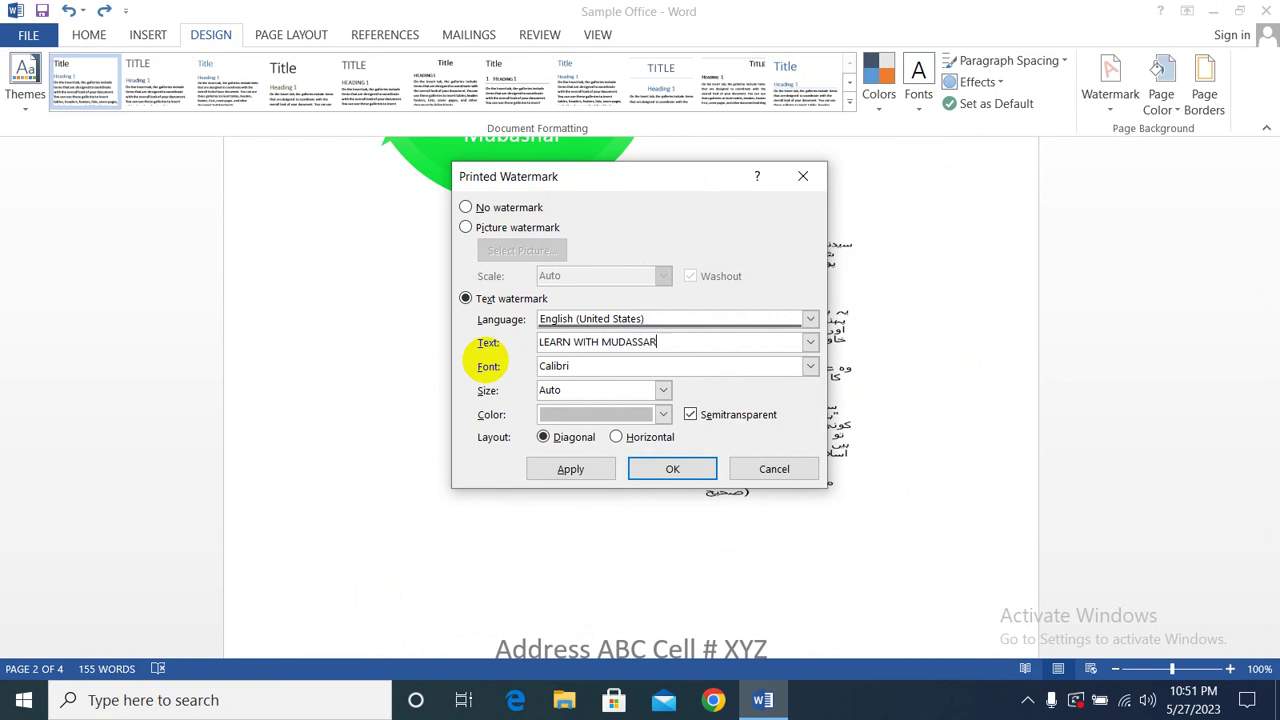
left_click(810, 366)
scroll(625, 418, "down", 5)
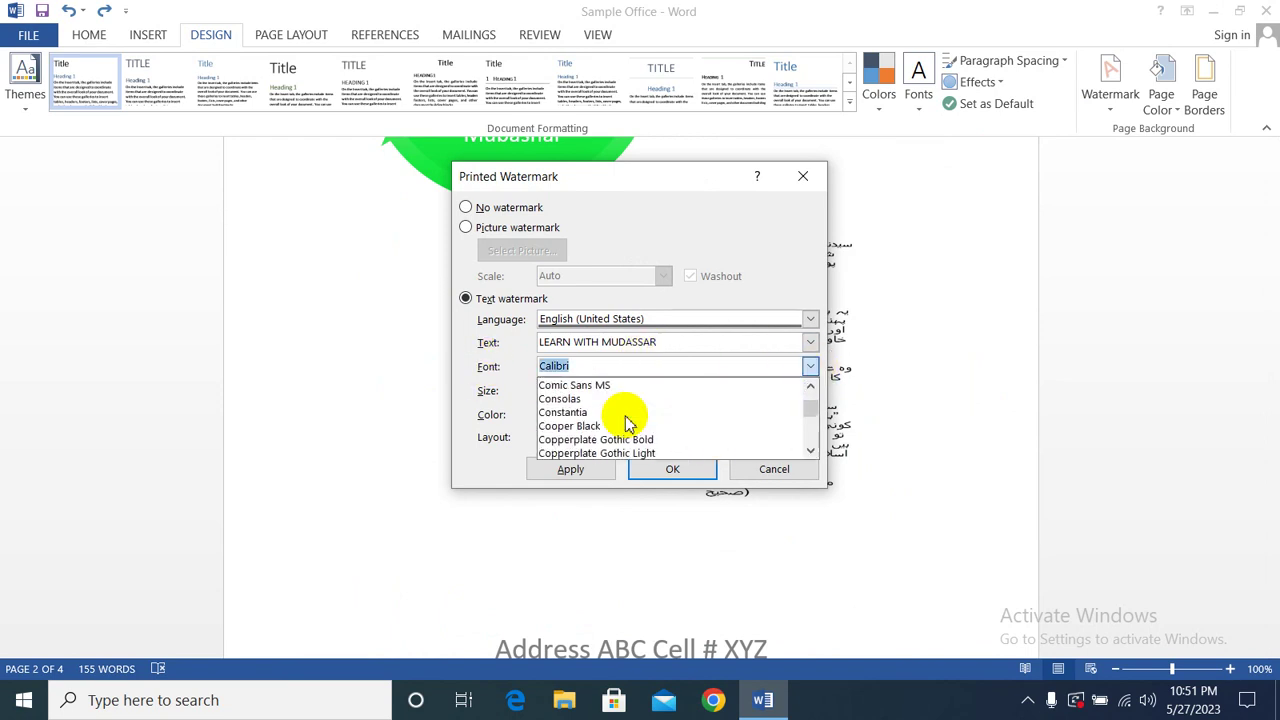
scroll(625, 418, "down", 10)
scroll(628, 420, "down", 10)
scroll(628, 422, "down", 5)
scroll(628, 422, "down", 4)
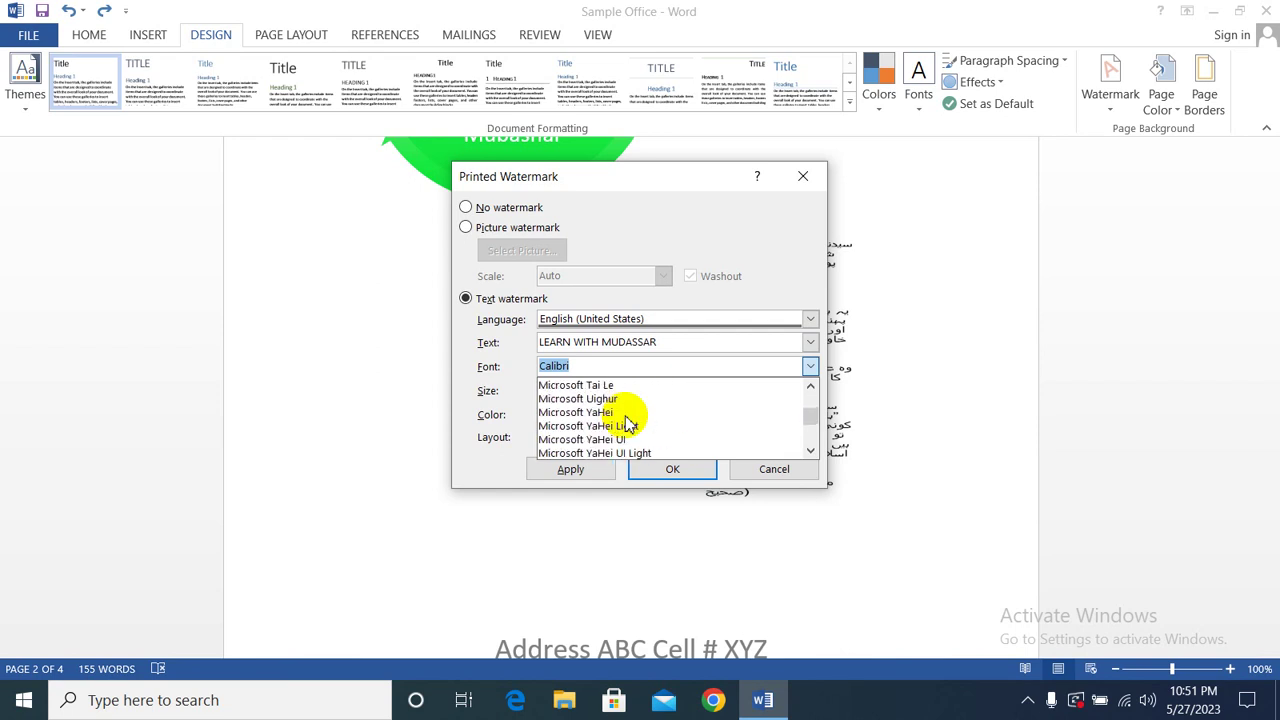
scroll(628, 422, "down", 5)
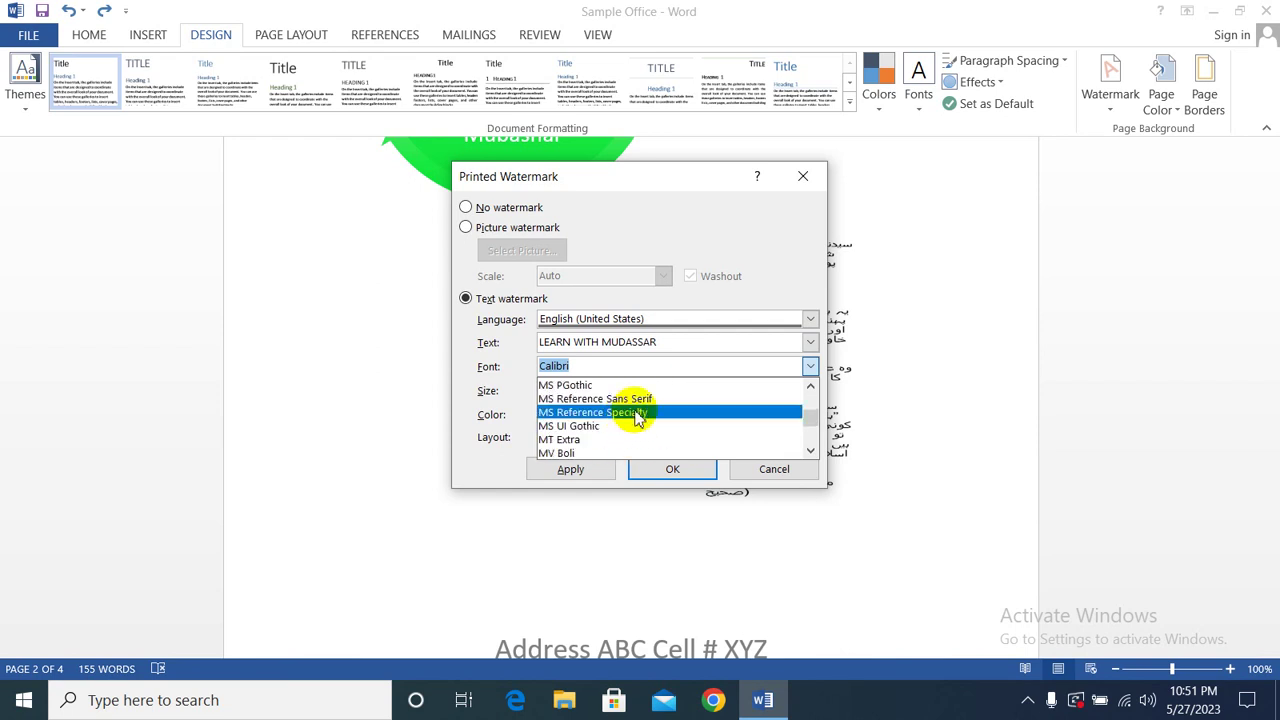
scroll(636, 418, "down", 5)
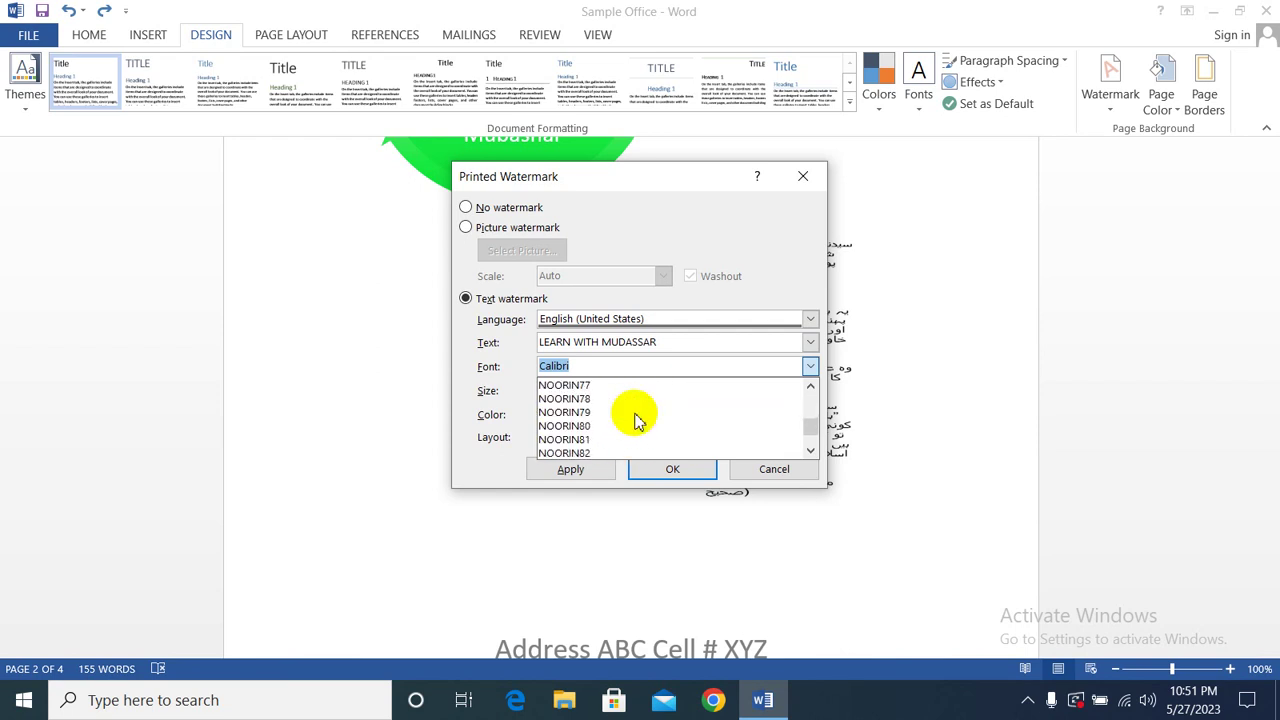
scroll(636, 420, "down", 5)
scroll(636, 420, "down", 4)
scroll(636, 420, "down", 1)
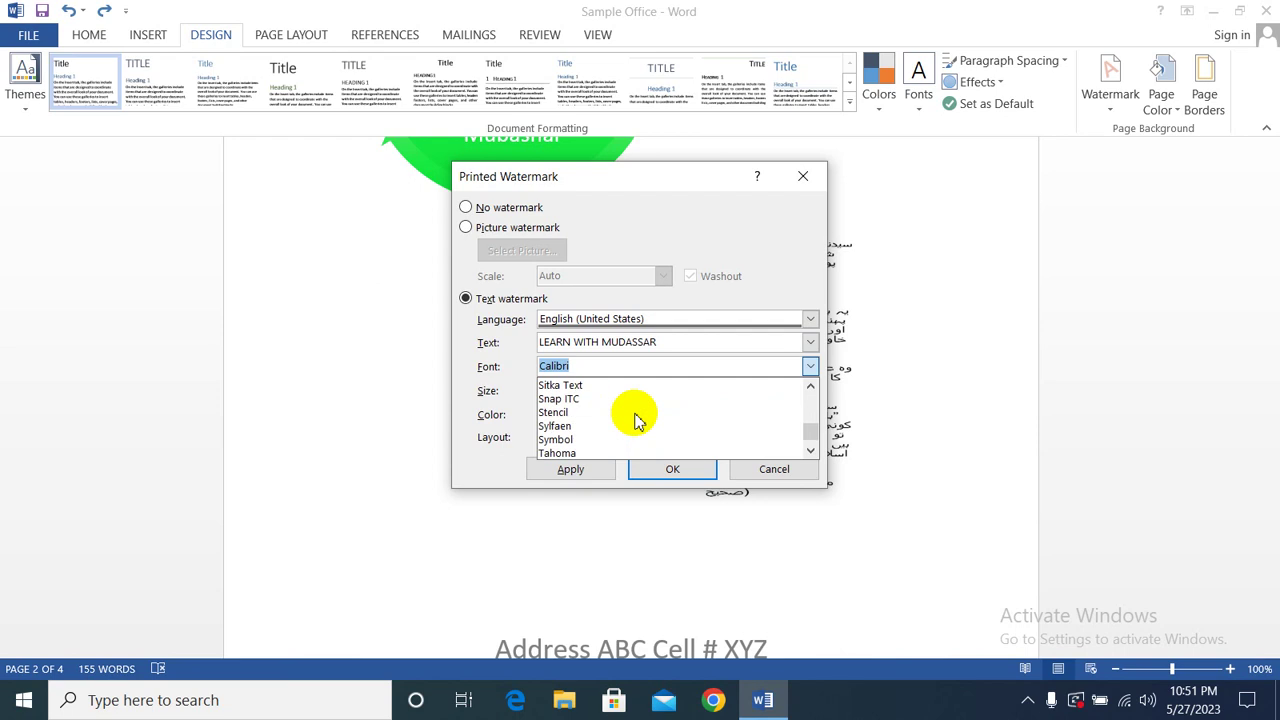
scroll(636, 420, "down", 5)
scroll(636, 420, "down", 3)
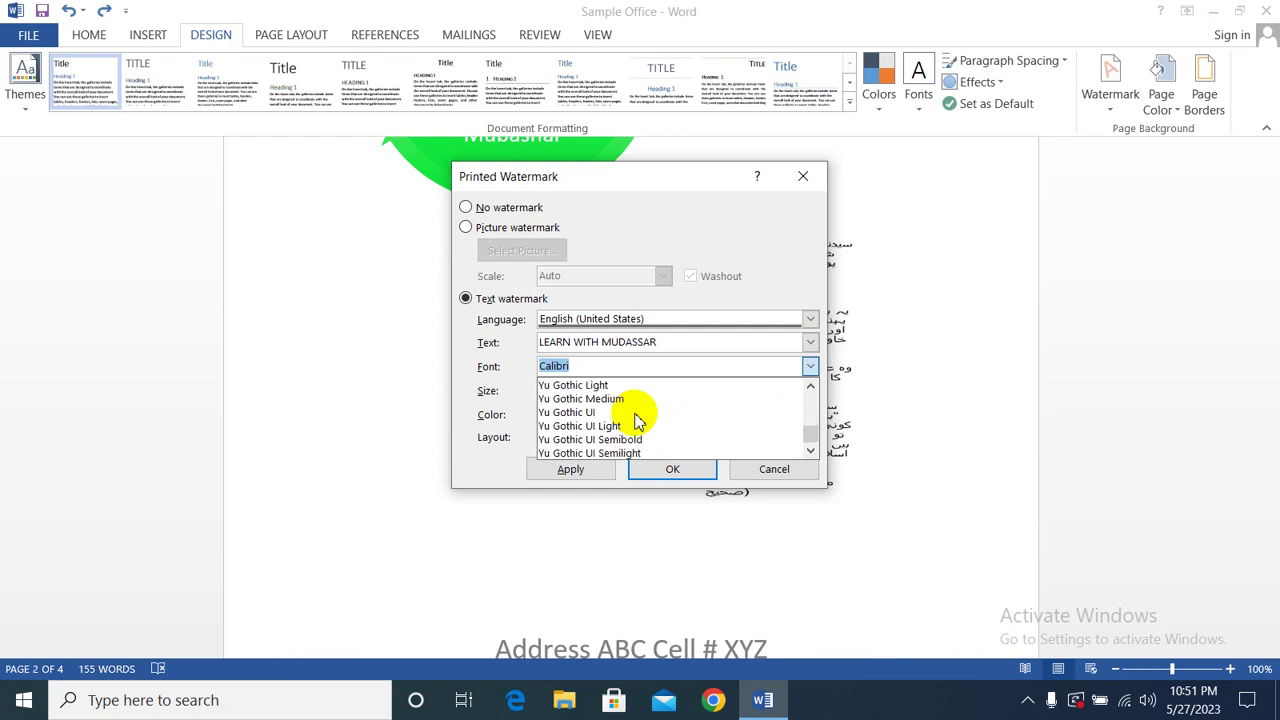
scroll(636, 420, "up", 4)
scroll(636, 420, "up", 1)
scroll(630, 410, "up", 1)
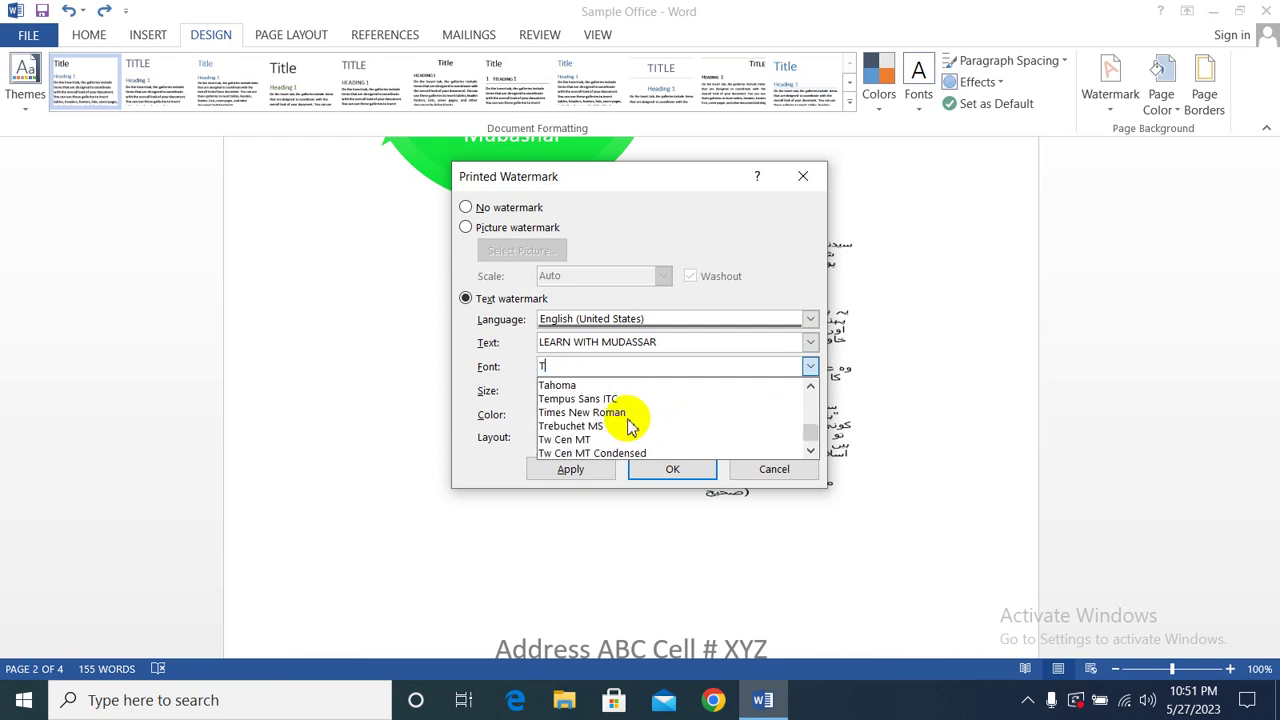
left_click(612, 413)
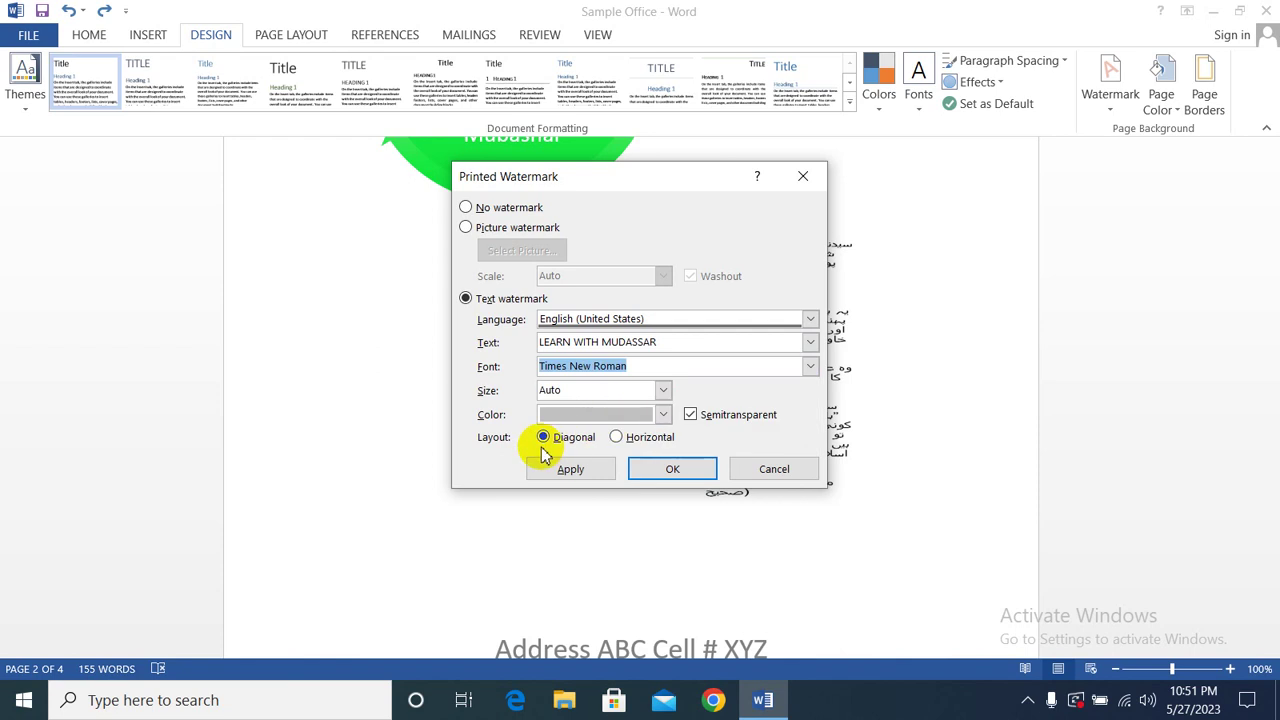
- Keep size Auto, make the watermark text dark grey, then apply and close the dialog
left_click(663, 390)
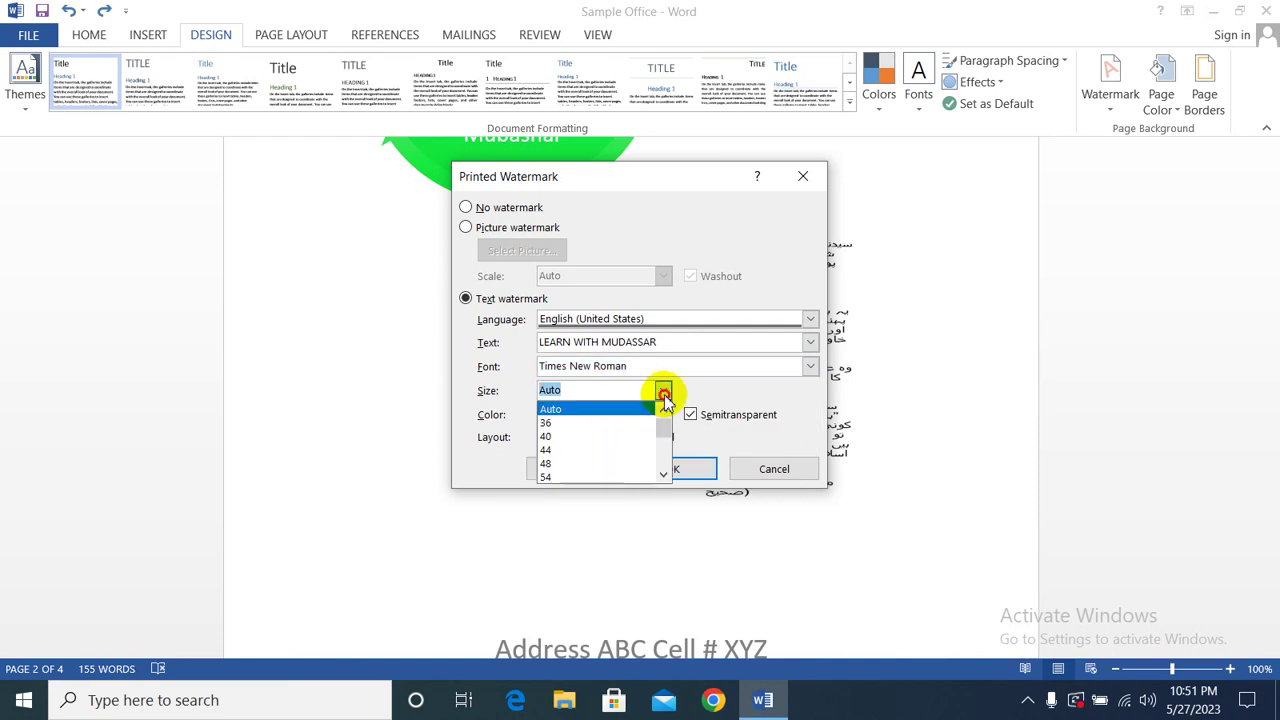
left_click(663, 392)
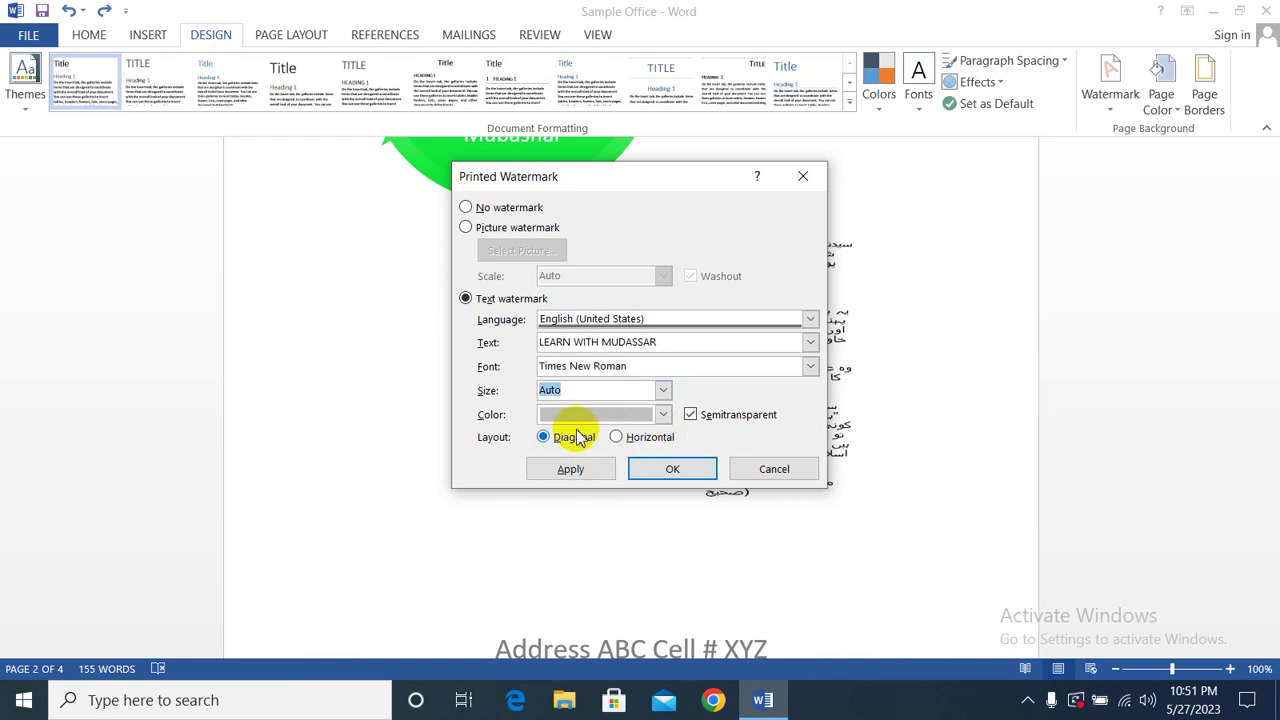
left_click(663, 414)
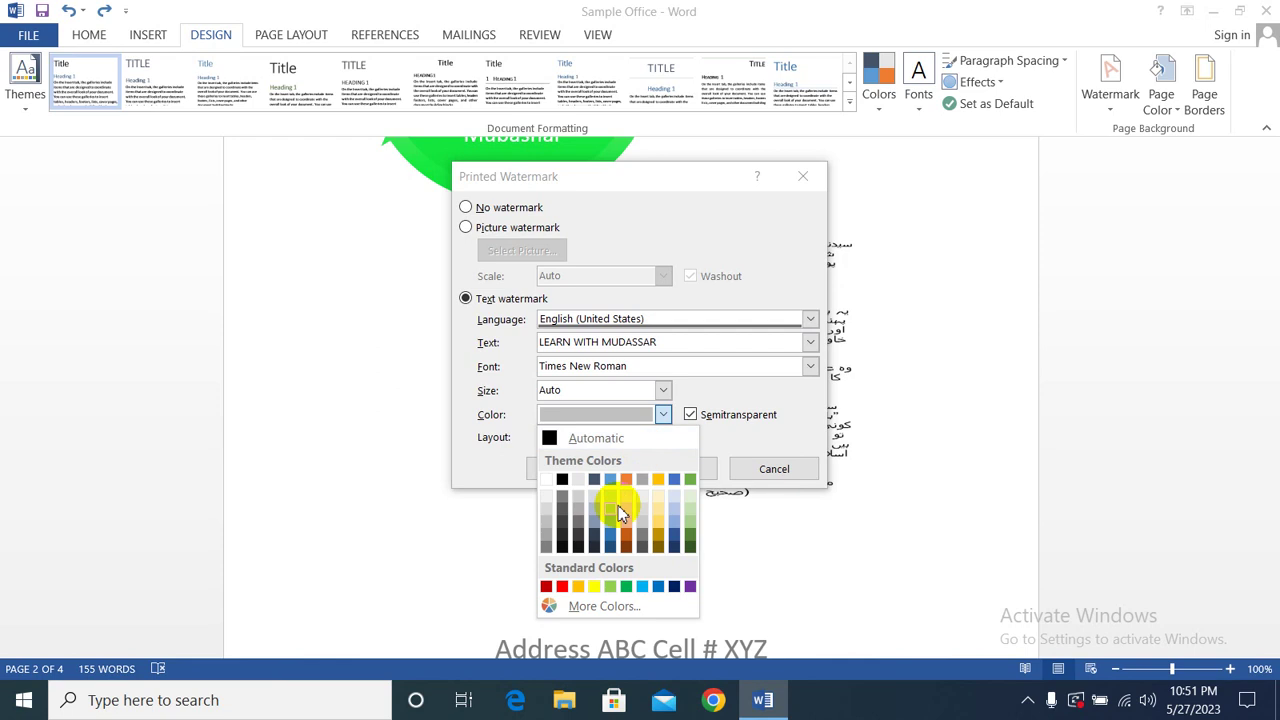
left_click(563, 526)
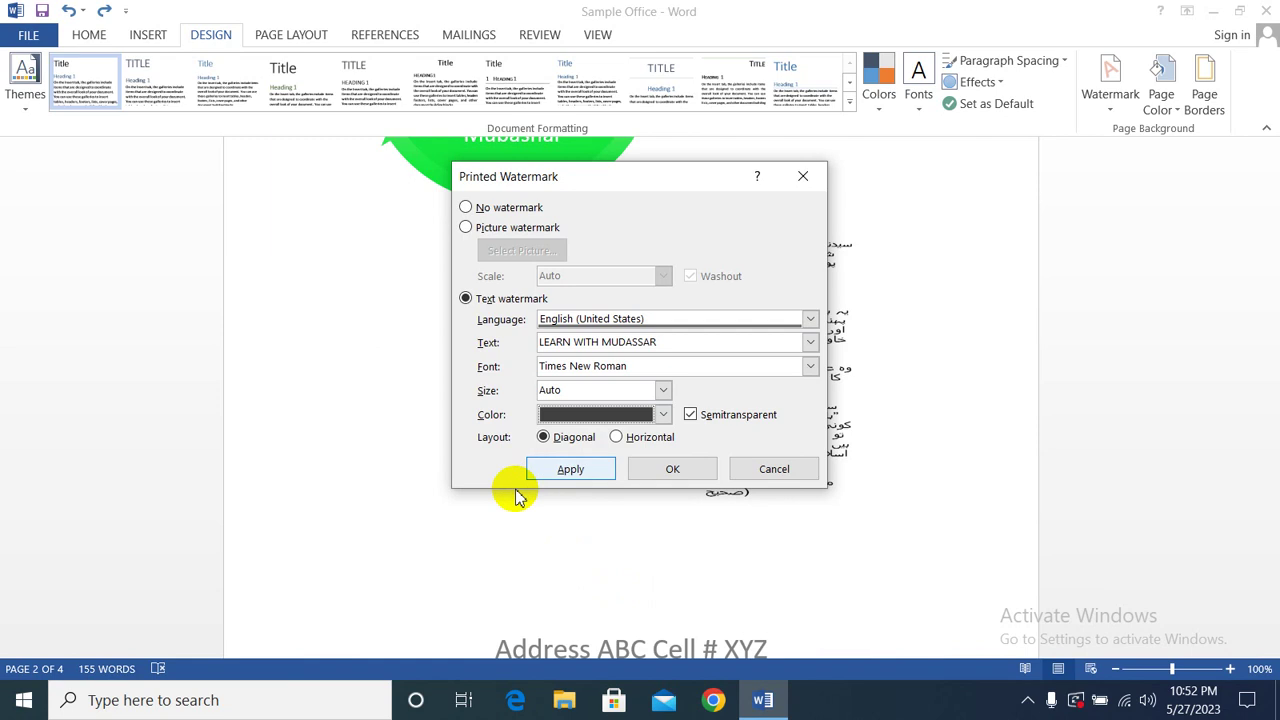
left_click(575, 472)
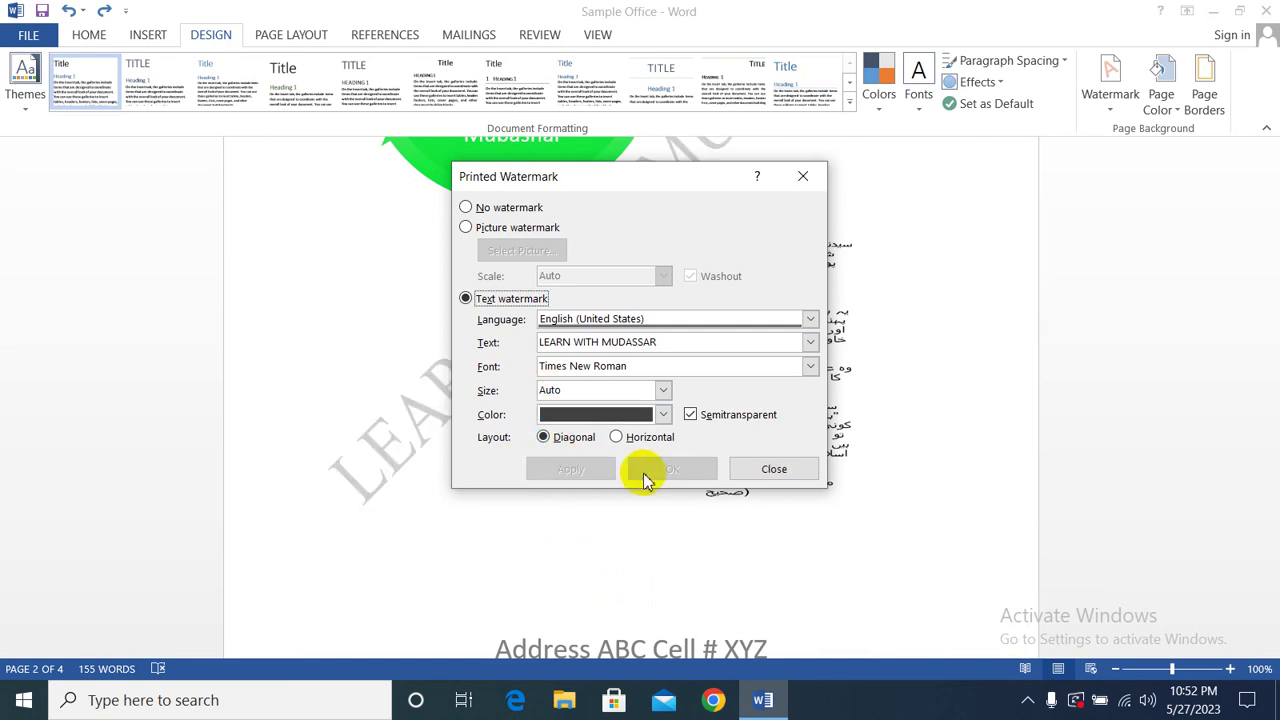
left_click(783, 470)
- Set the Page Color to a light blue theme colour behind the chart and watermark
scroll(615, 415, "up", 5)
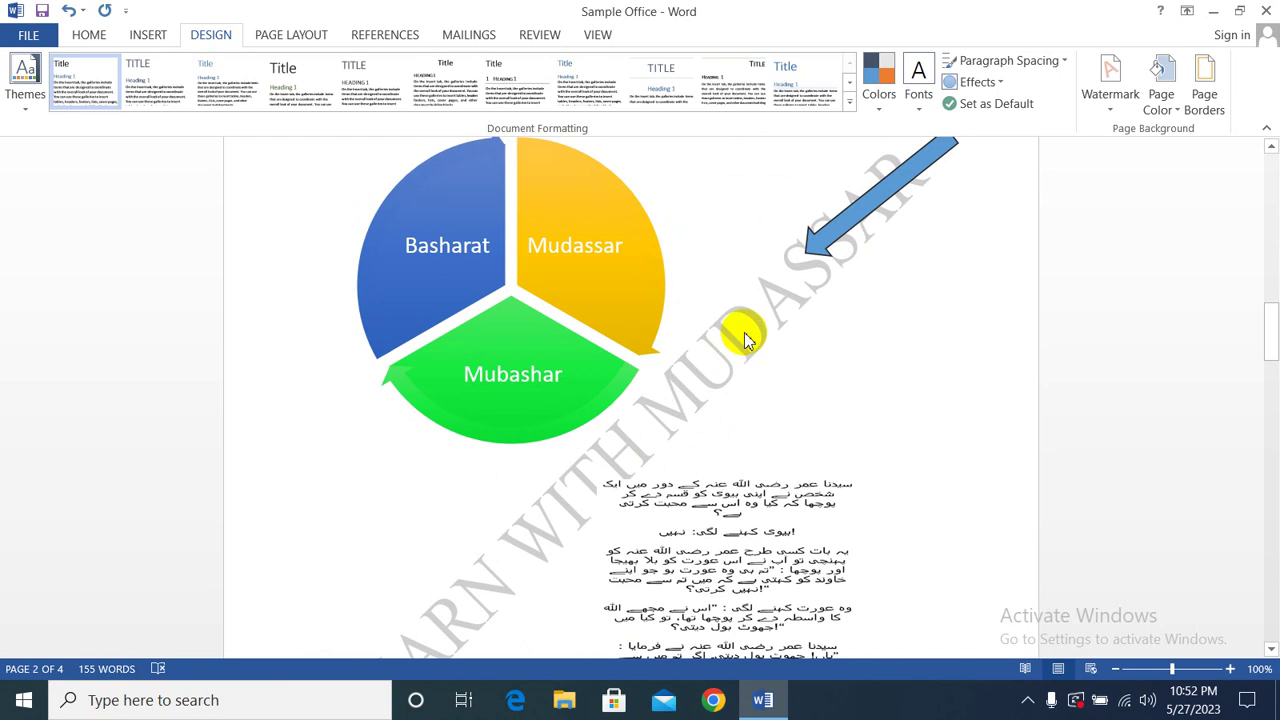
scroll(745, 340, "down", 2)
scroll(740, 337, "down", 4)
scroll(740, 337, "up", 6)
left_click(1162, 95)
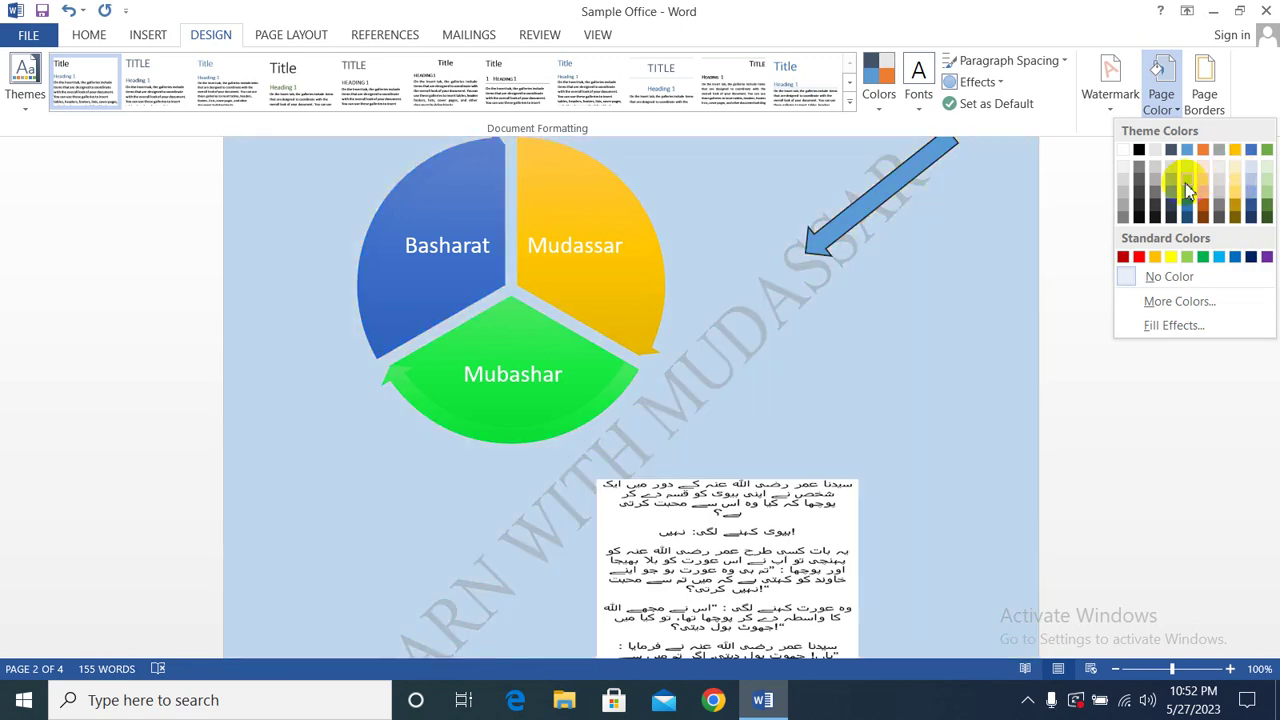
left_click(1188, 190)
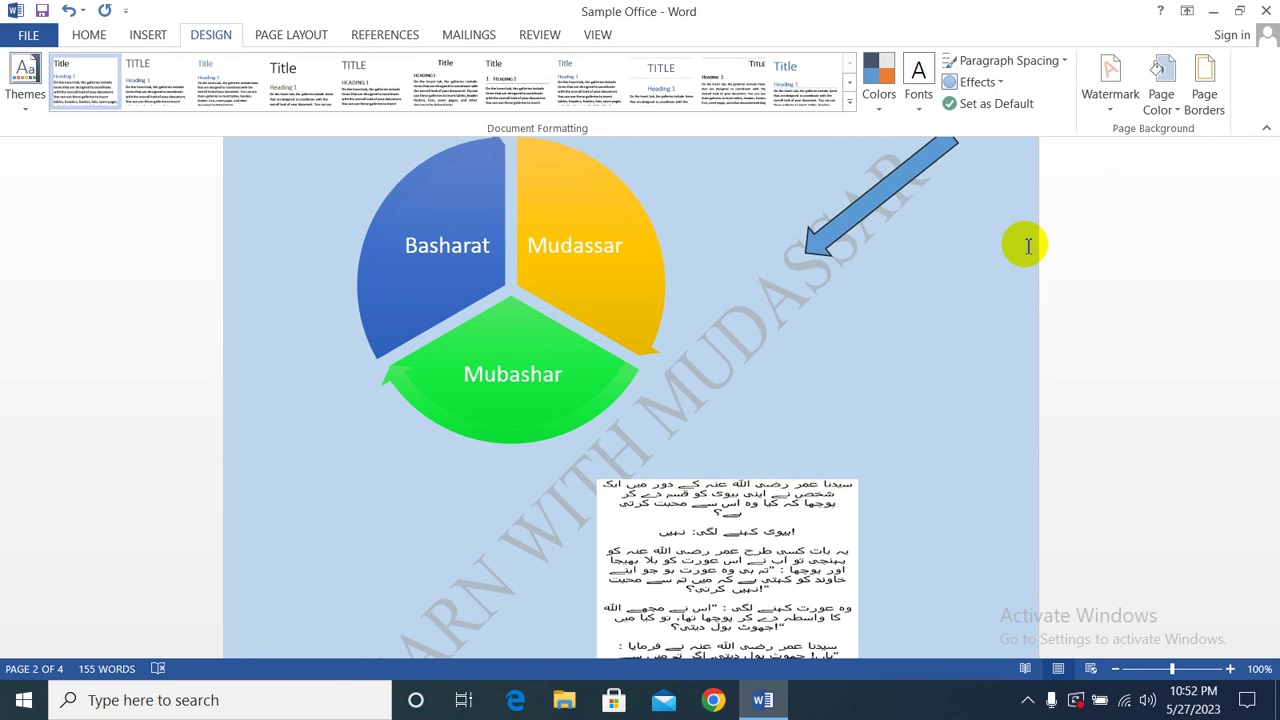
- Apply a thick double-line 3-D page border, then undo back to a plain white page
left_click(1207, 108)
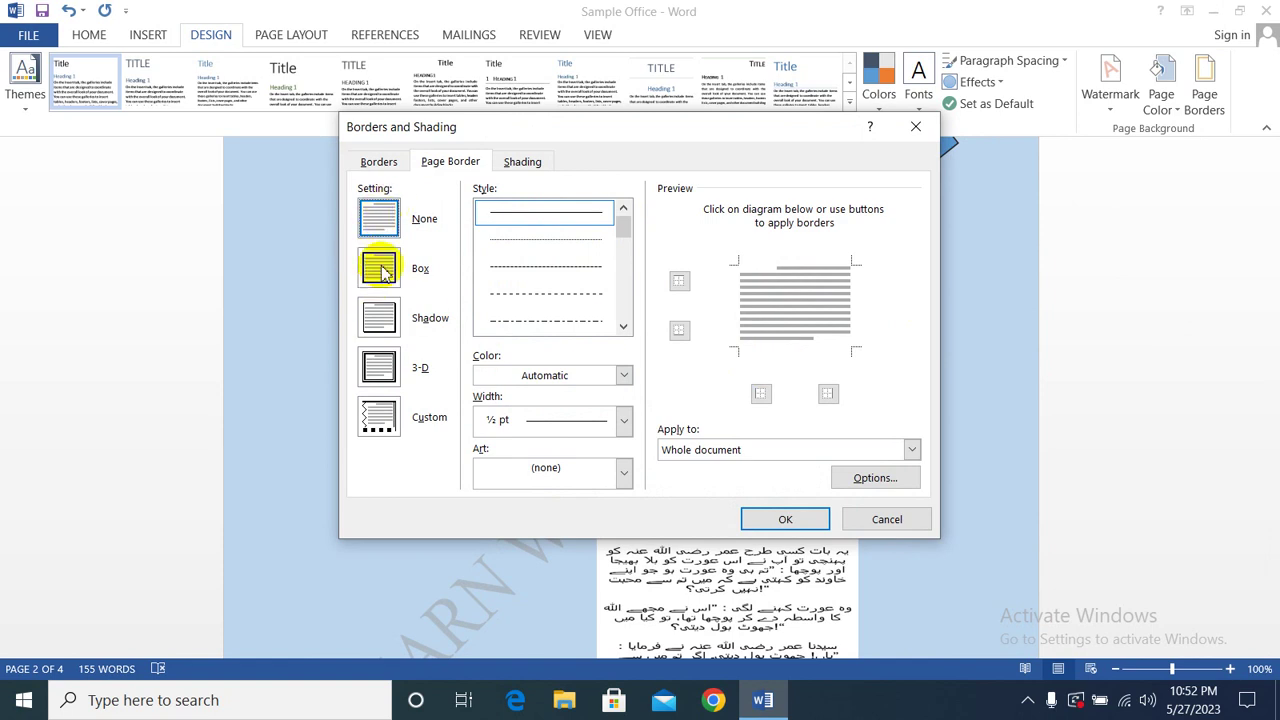
left_click(378, 165)
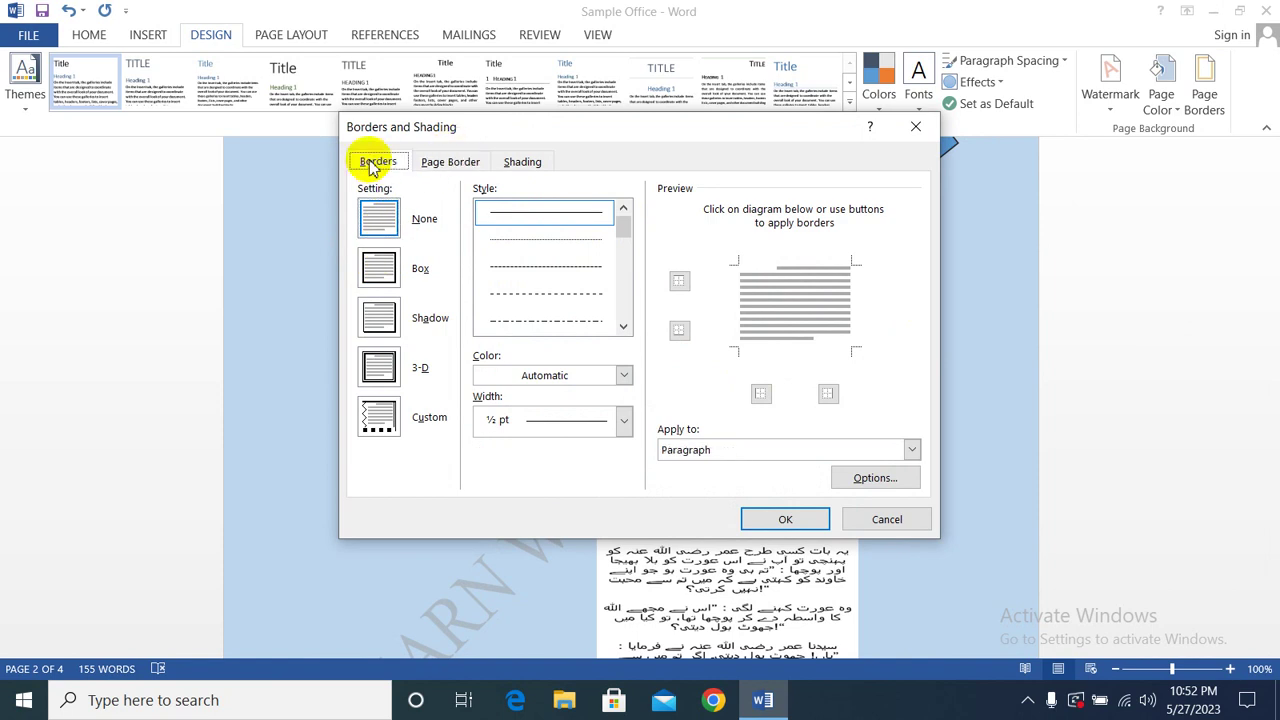
left_click(438, 163)
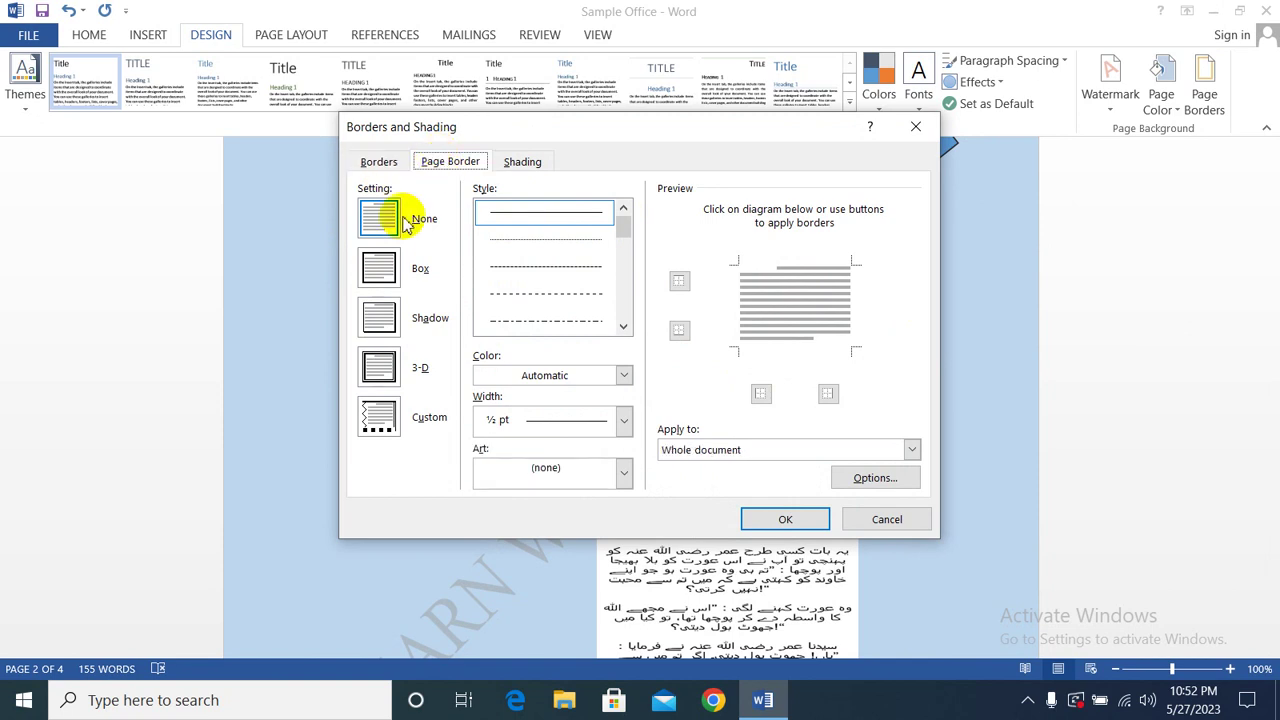
left_click(378, 367)
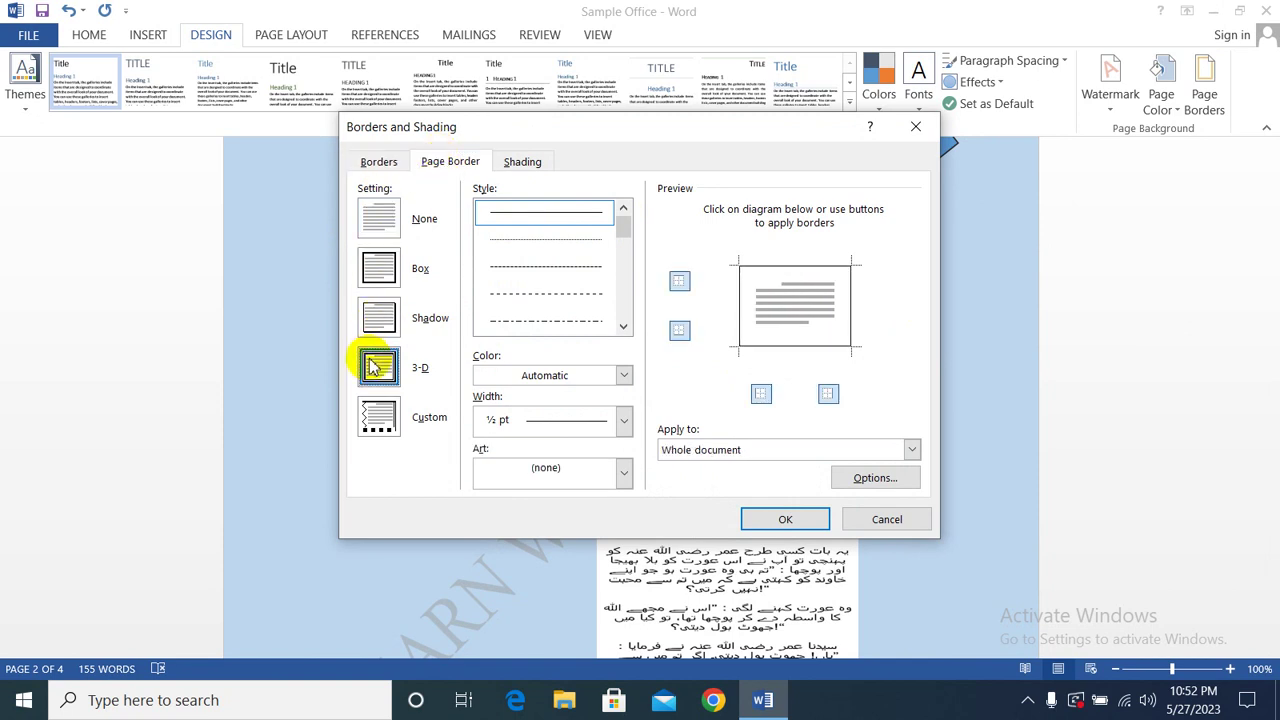
left_click_drag(621, 222, 627, 303)
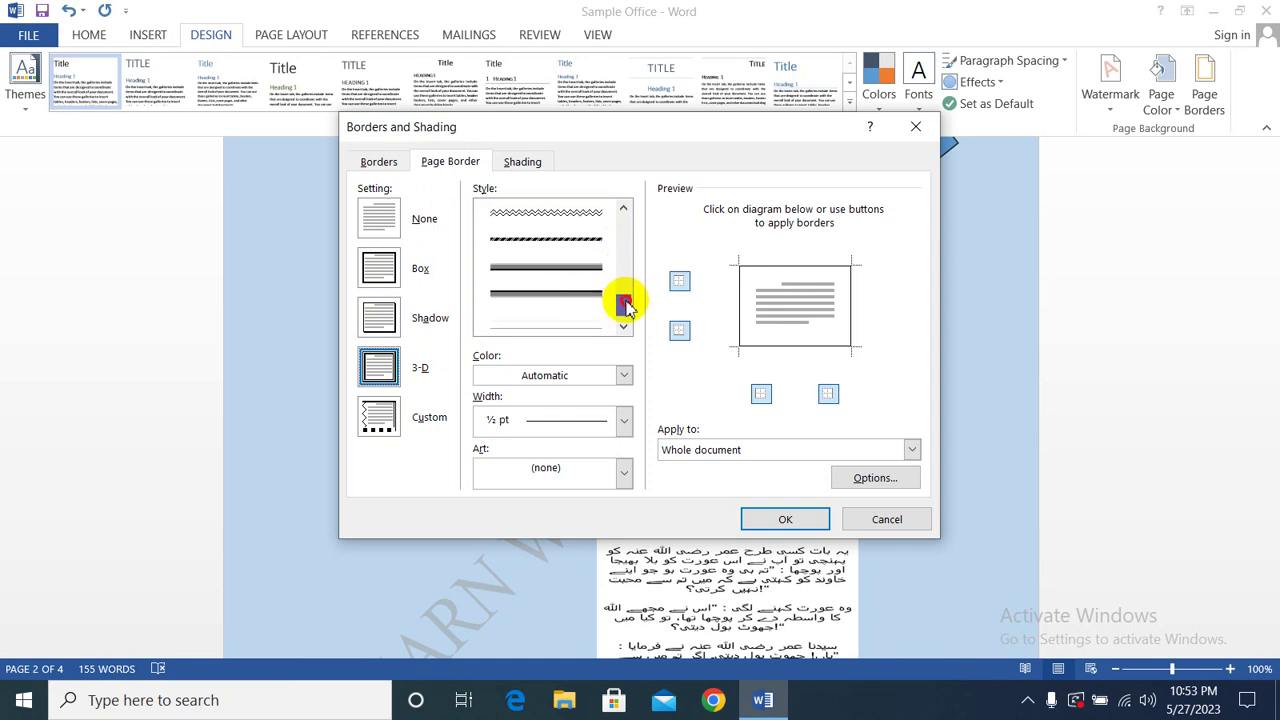
left_click(537, 292)
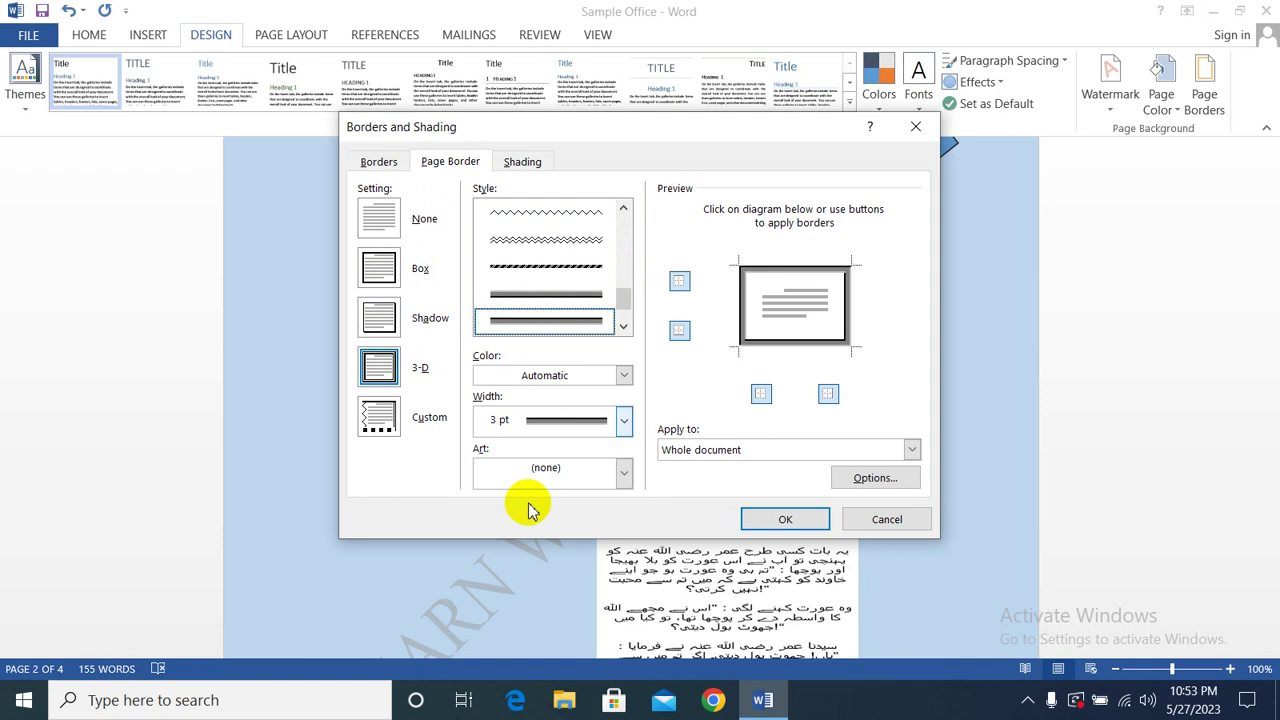
left_click(750, 519)
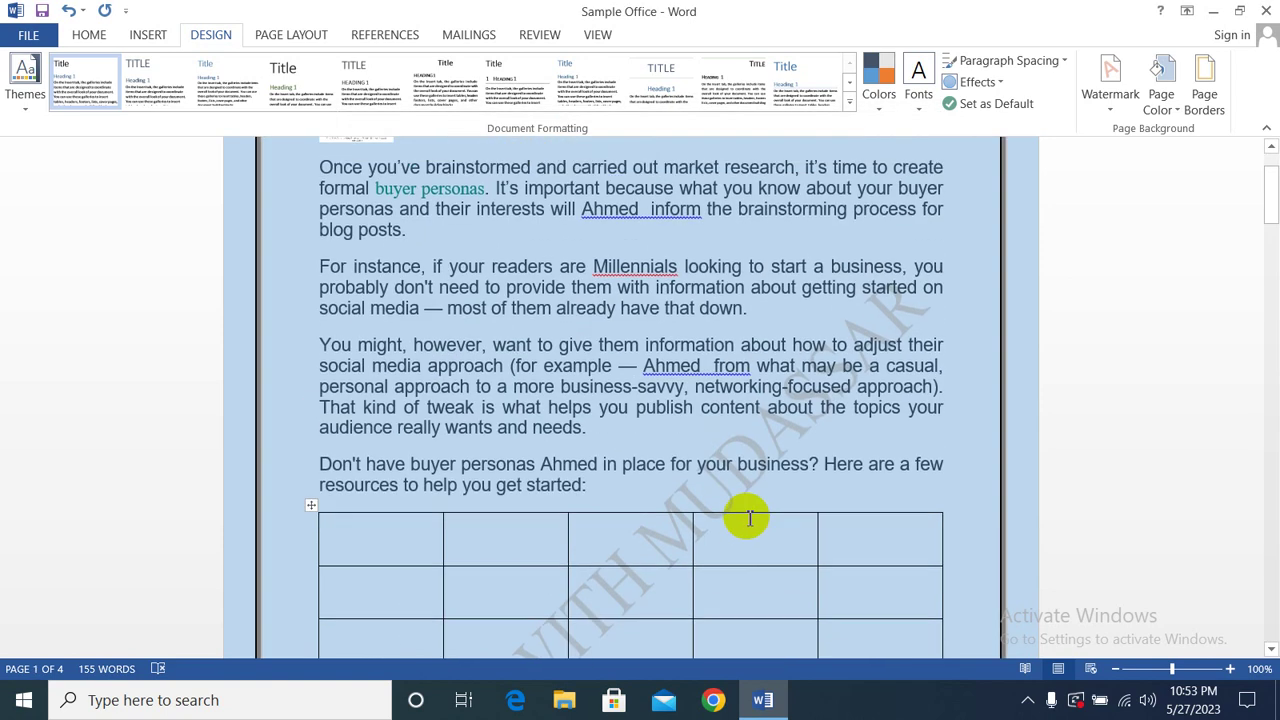
scroll(728, 436, "up", 2)
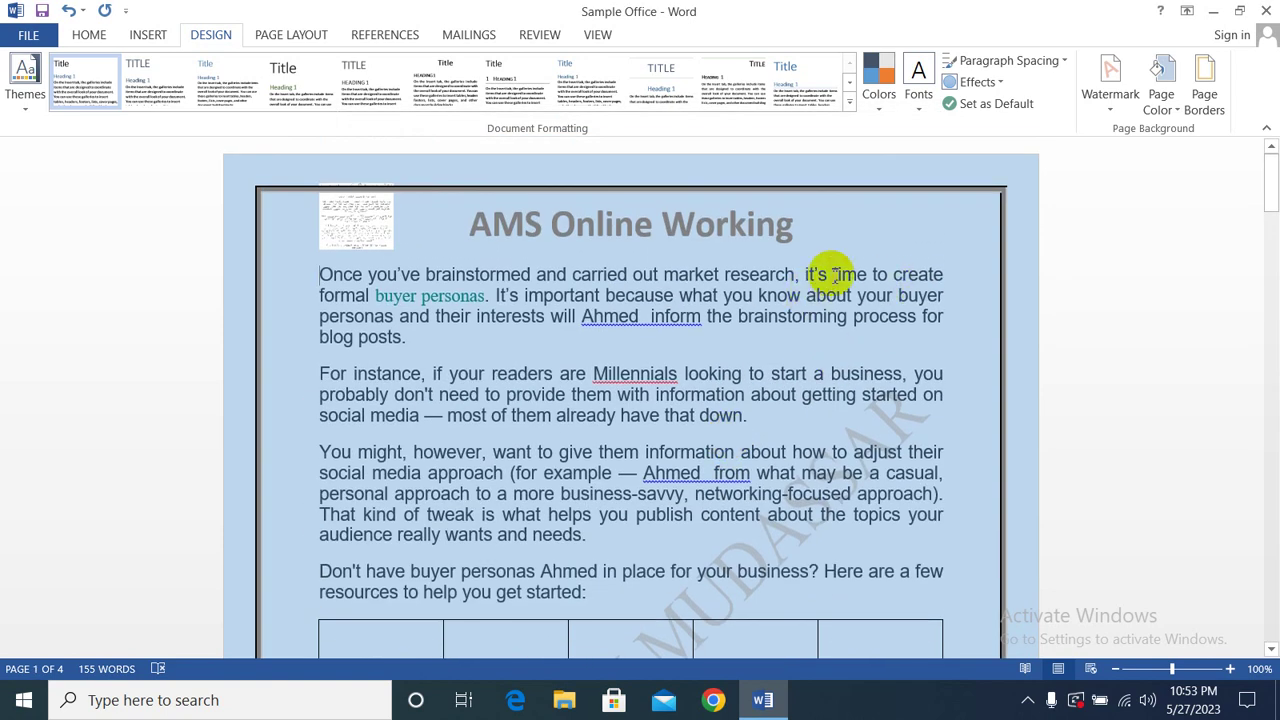
key("ctrl+z")
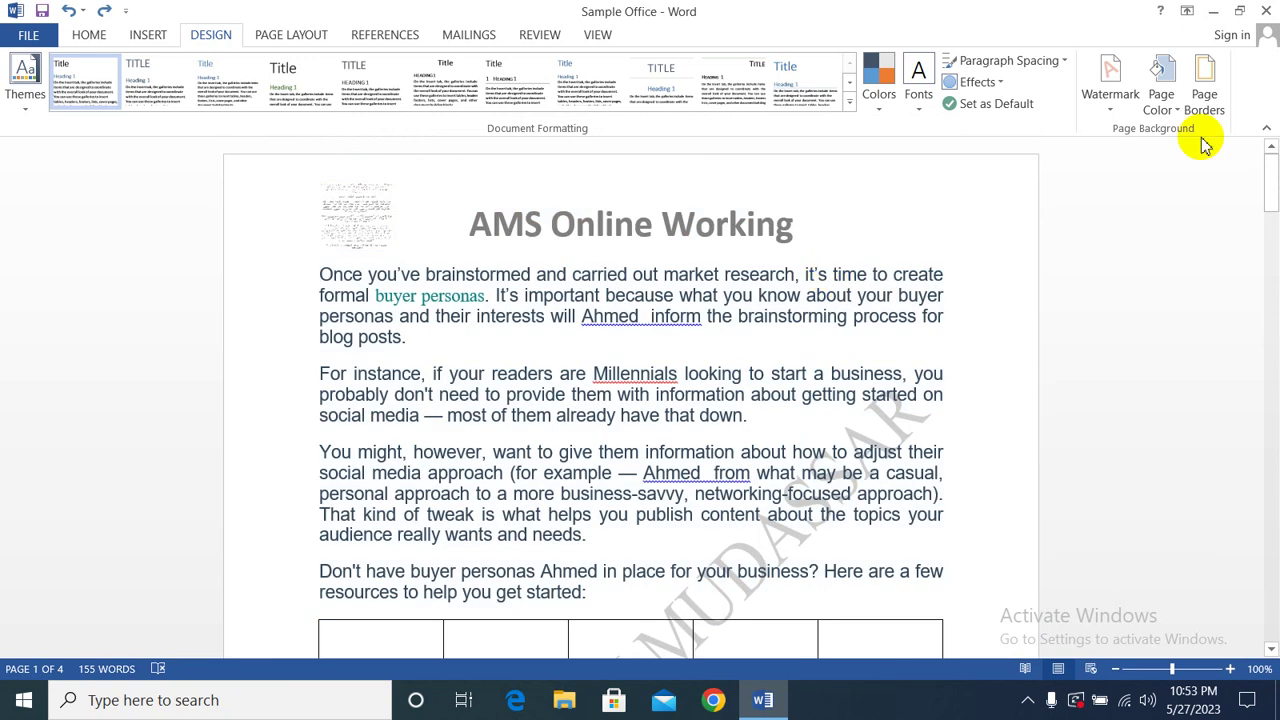
- Frame the page with a 3 pt thick double-line 3-D border in Automatic black
left_click(1218, 114)
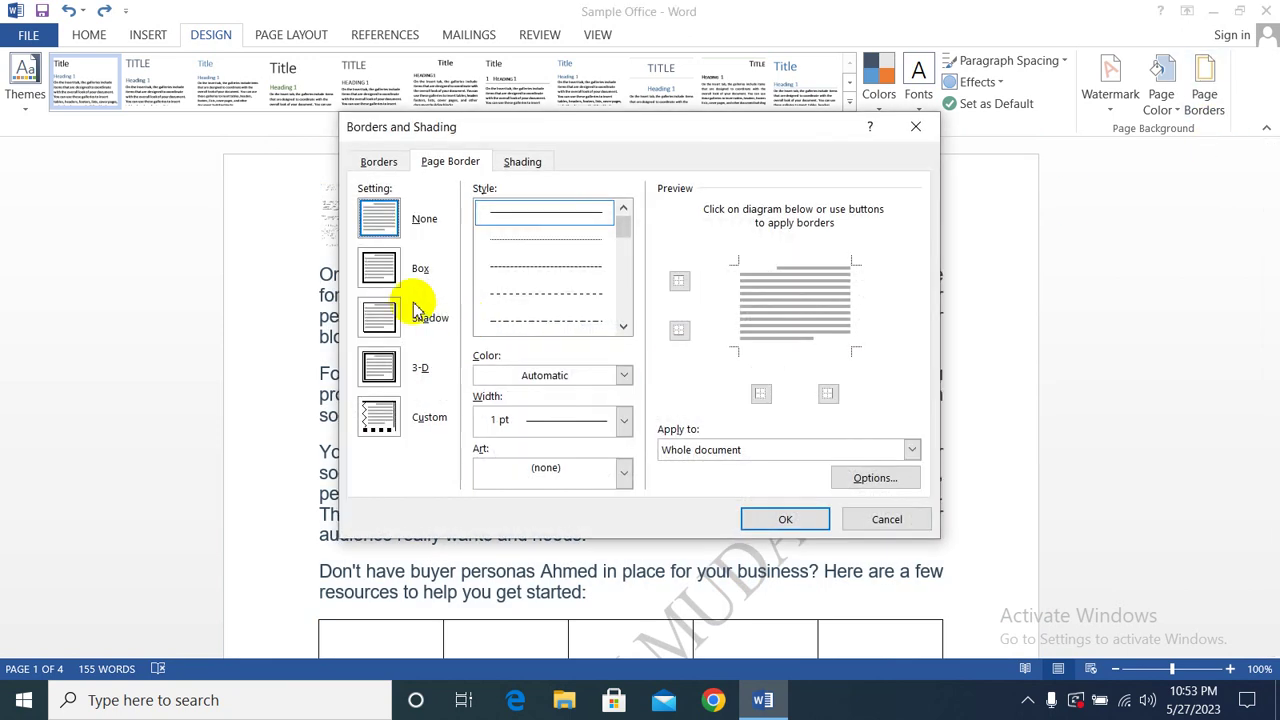
left_click(379, 368)
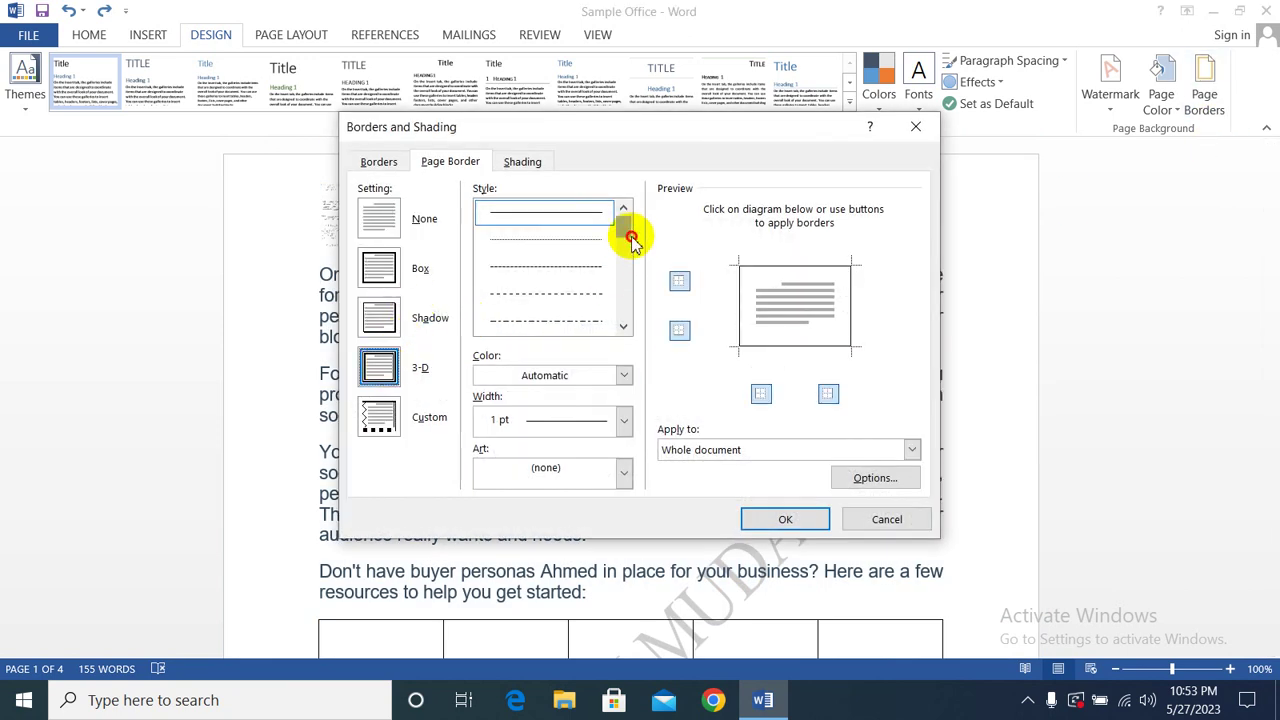
left_click_drag(623, 230, 626, 266)
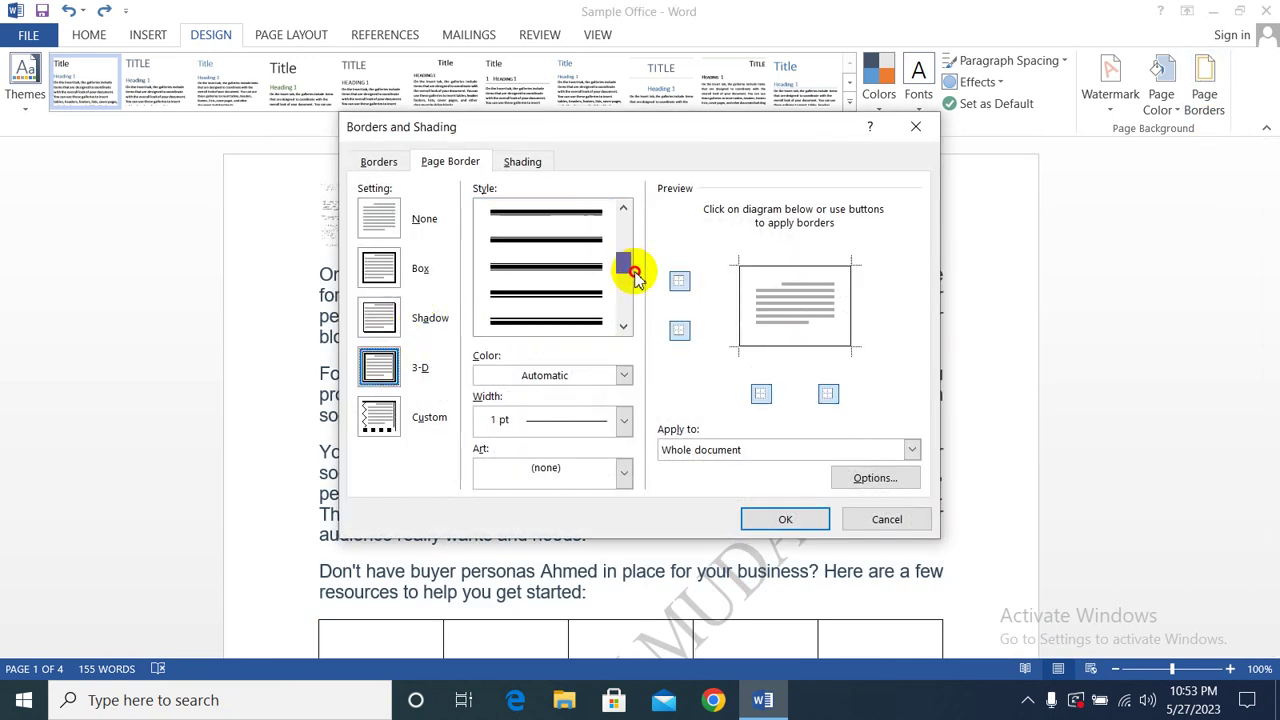
left_click(593, 321)
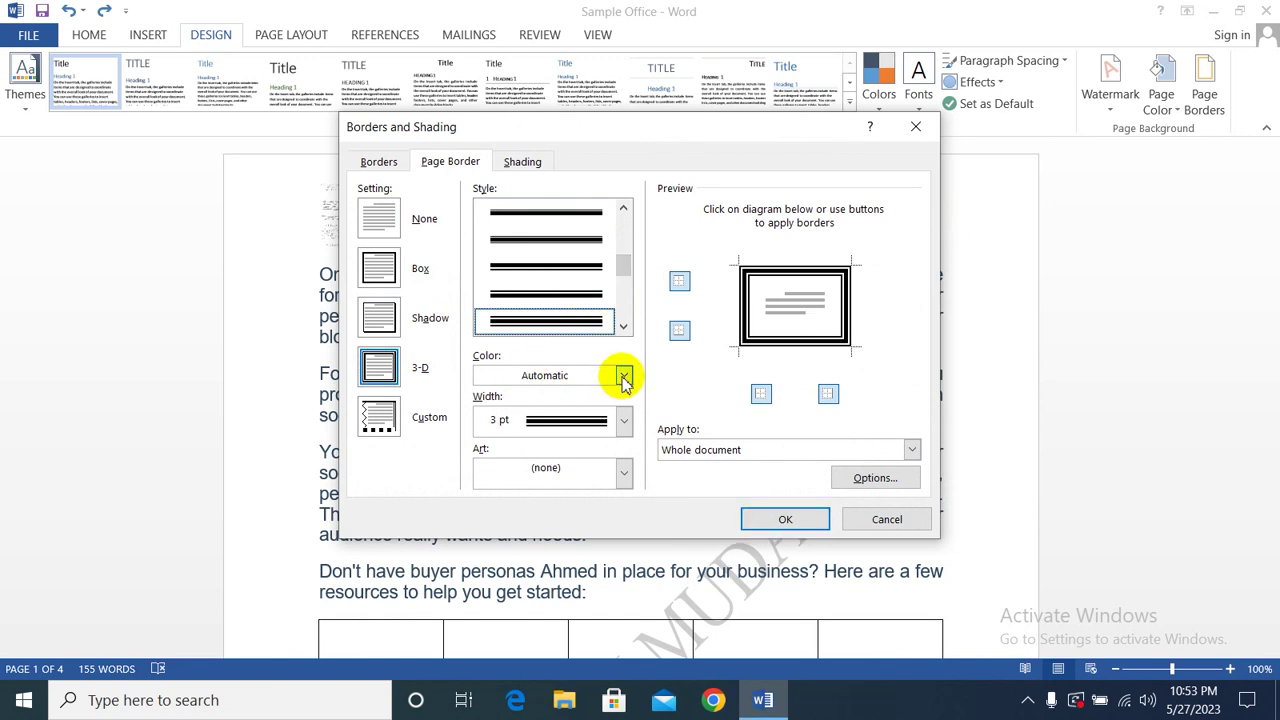
left_click(623, 377)
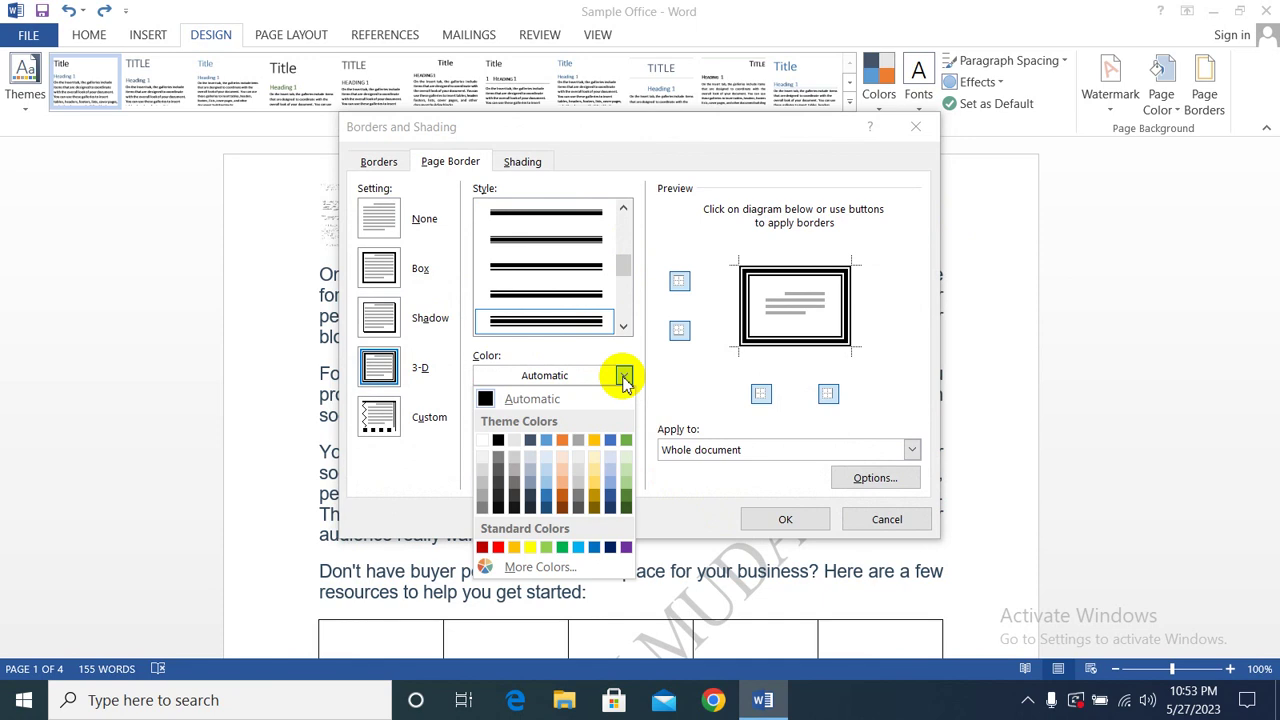
left_click(623, 377)
left_click(621, 376)
left_click(623, 378)
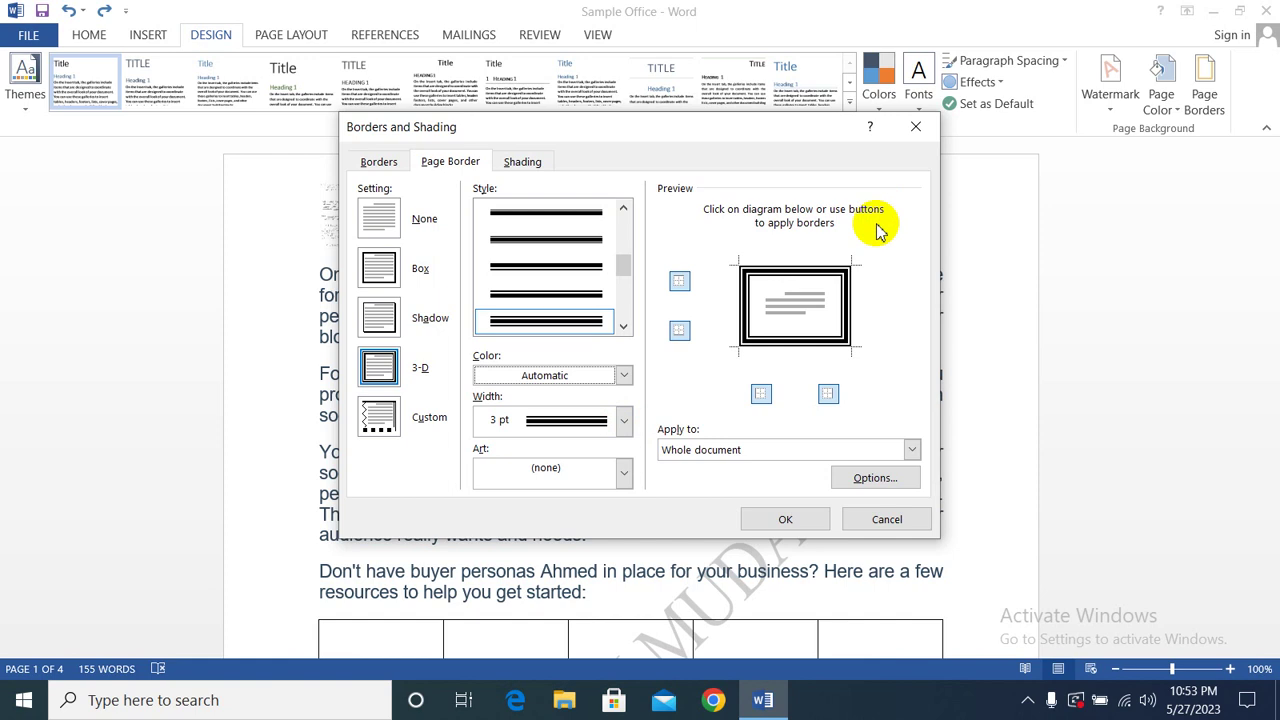
left_click(781, 521)
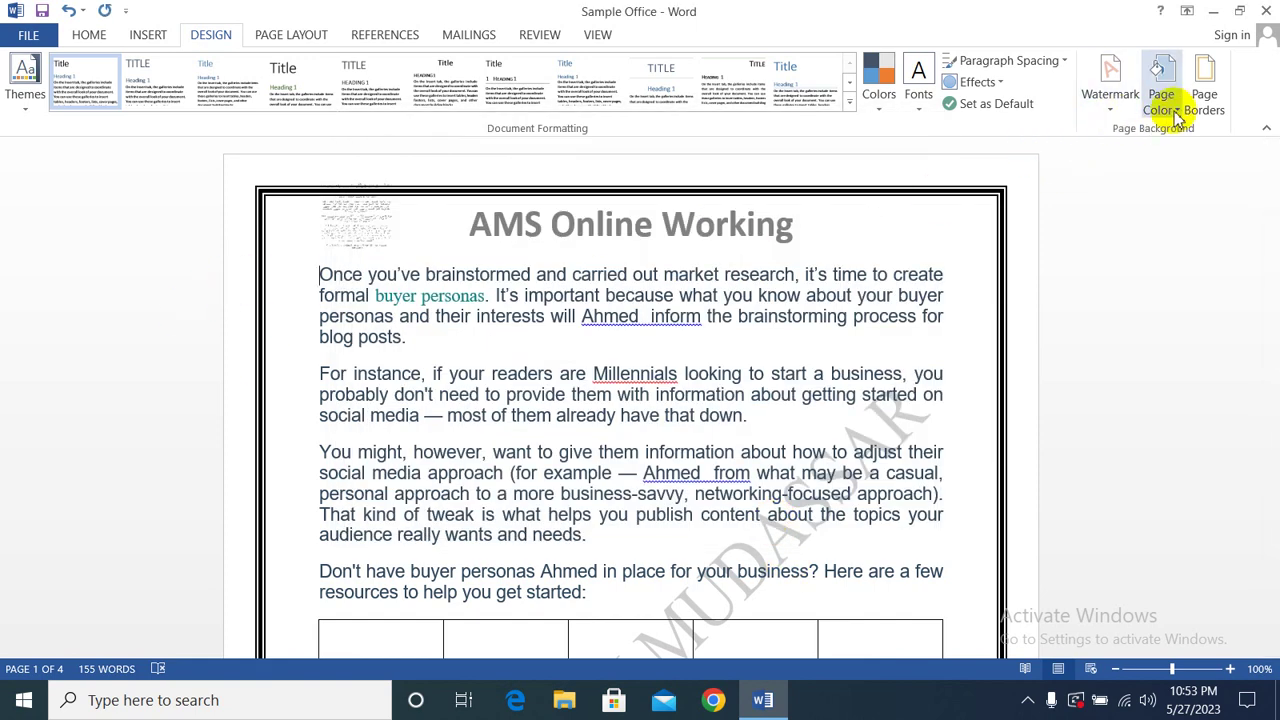
- Change the page border colour to red
left_click(1203, 100)
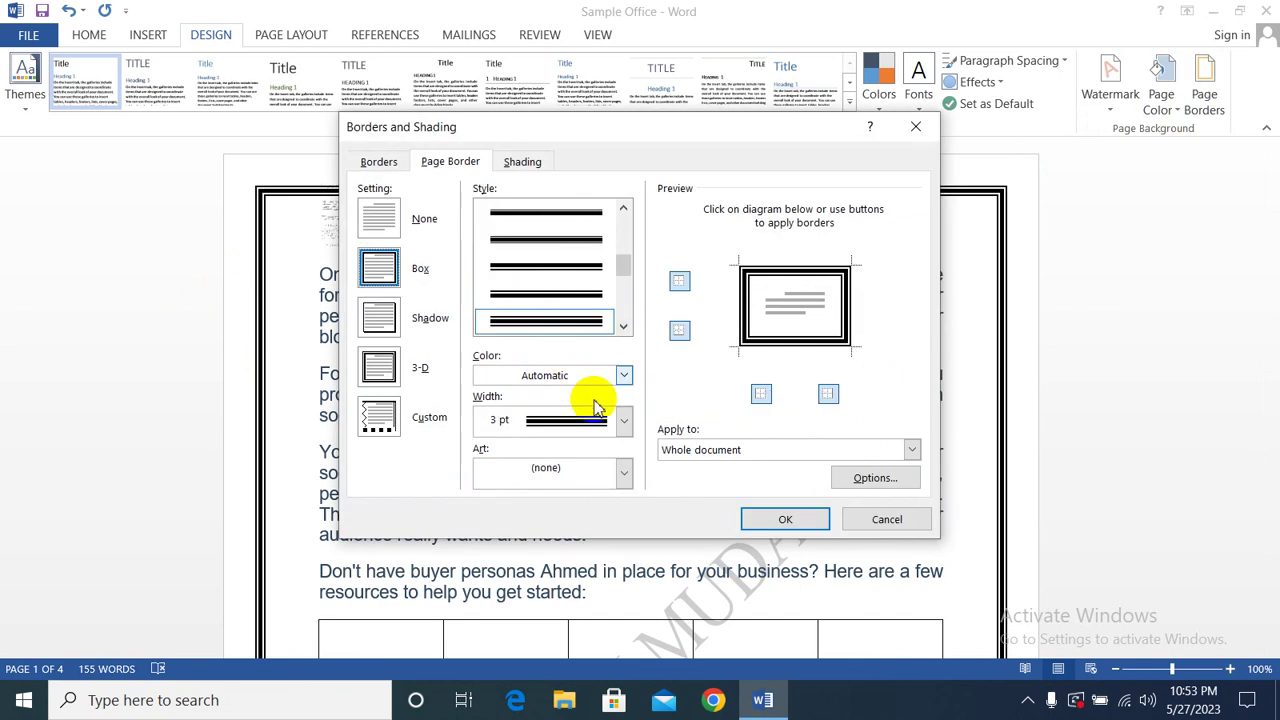
left_click(624, 376)
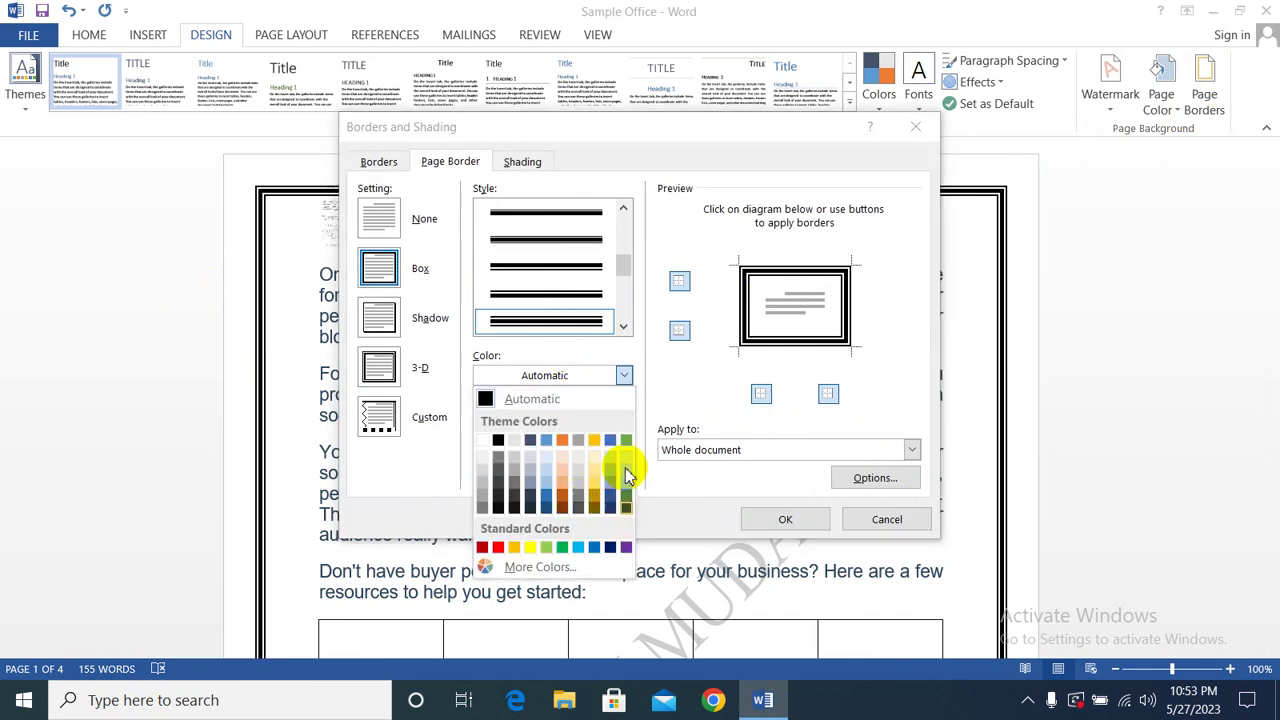
left_click(498, 548)
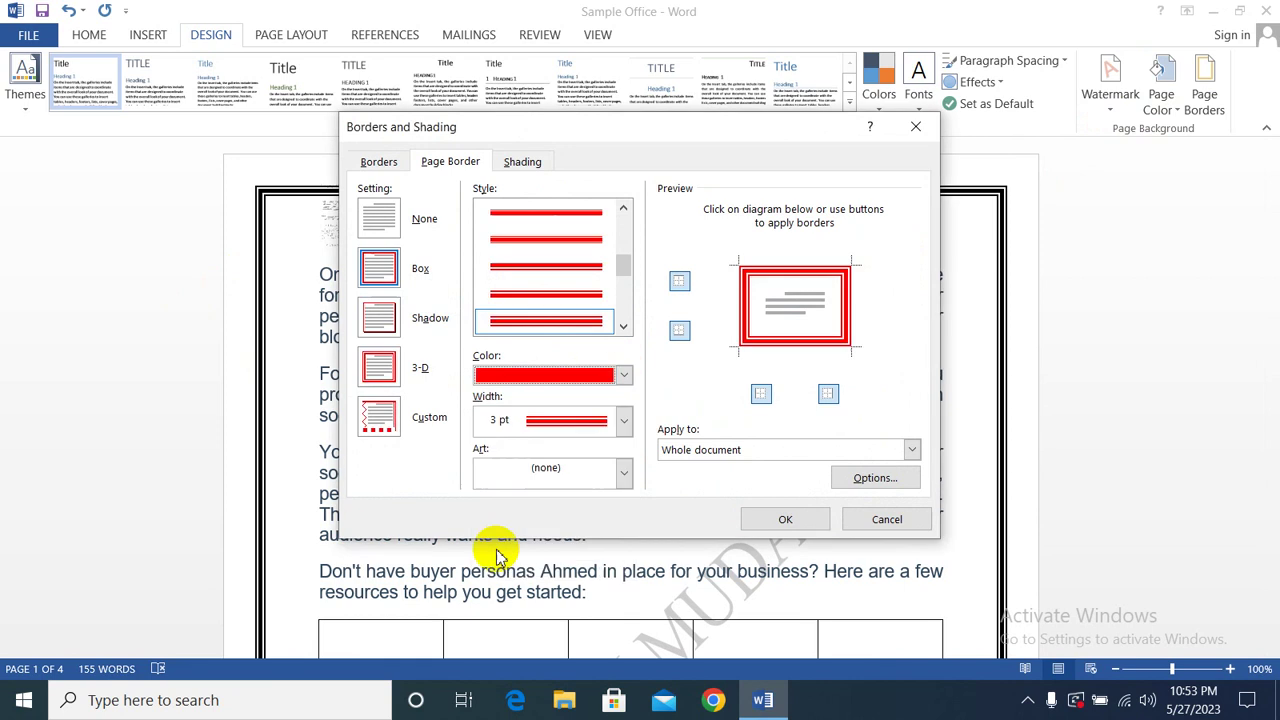
left_click(800, 532)
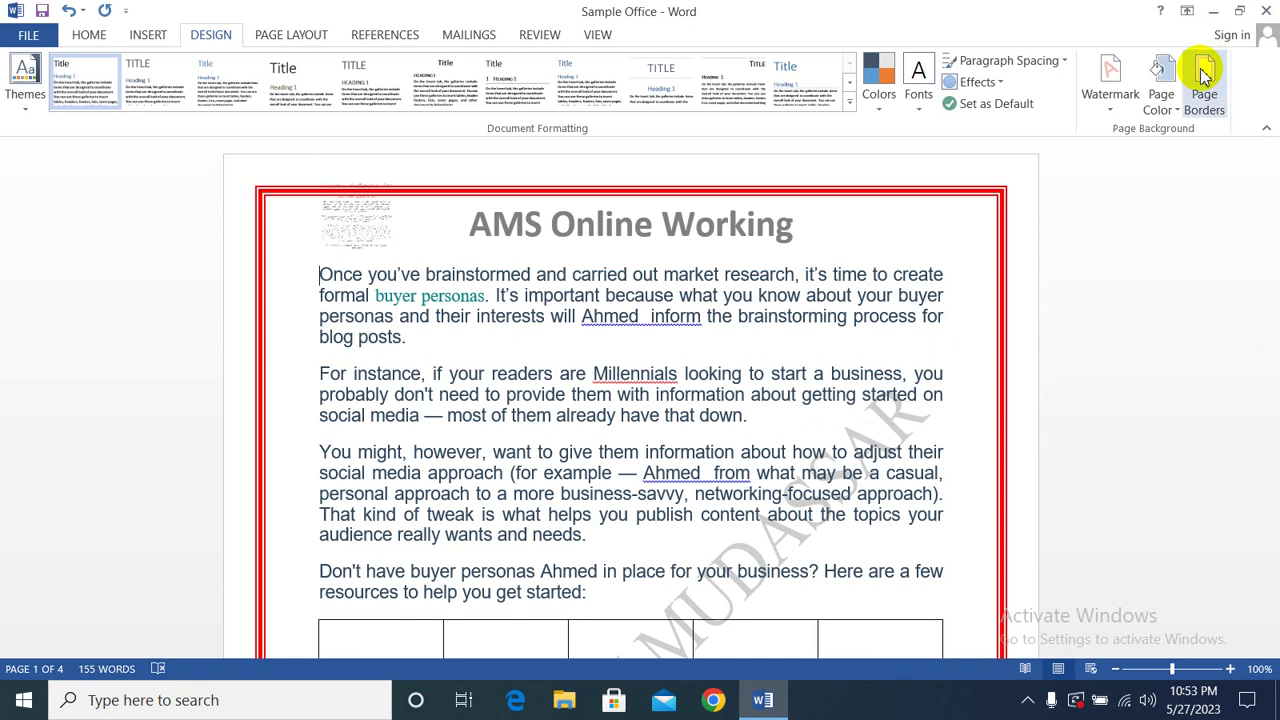
- Set the red page border width to 2¼ pt
left_click(1204, 97)
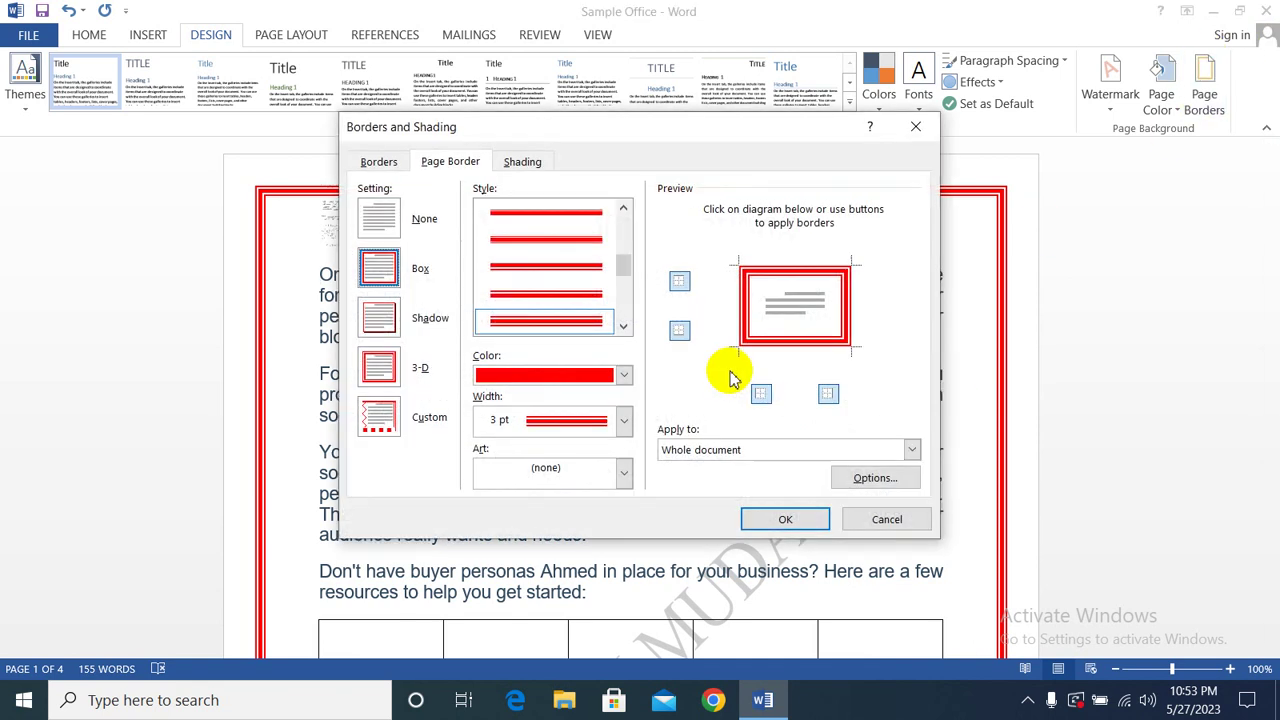
left_click(623, 420)
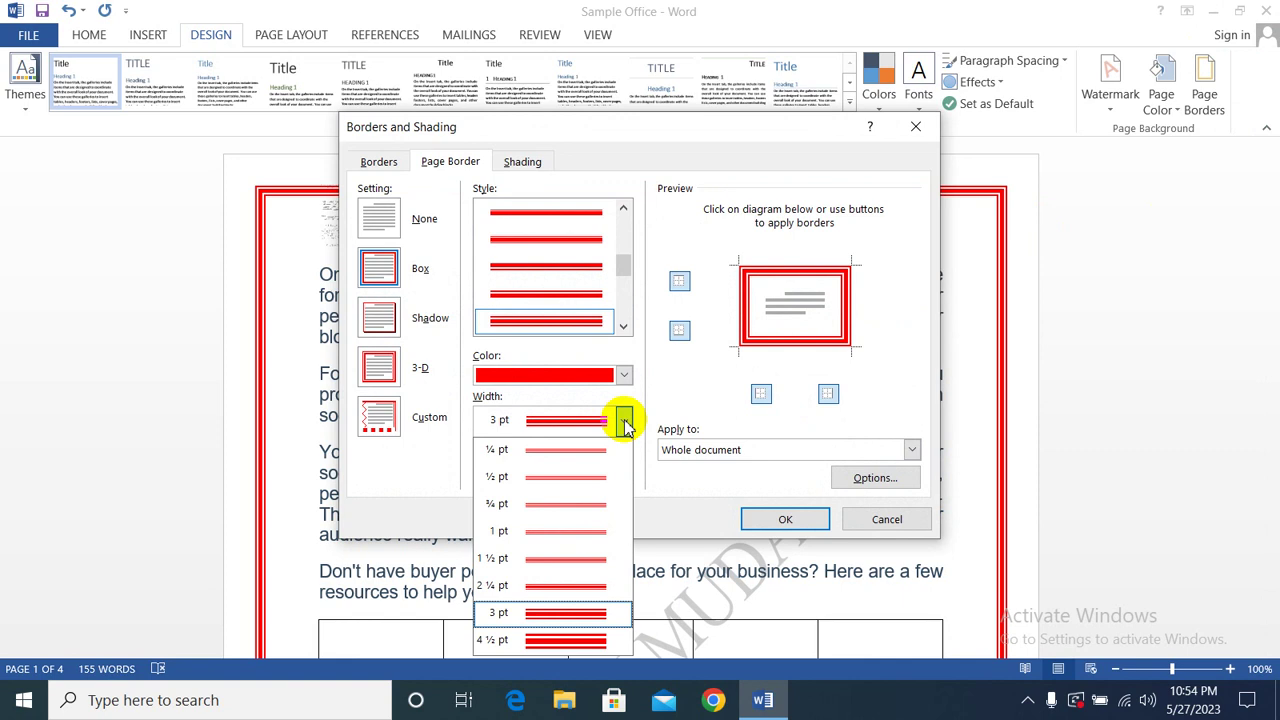
left_click(531, 585)
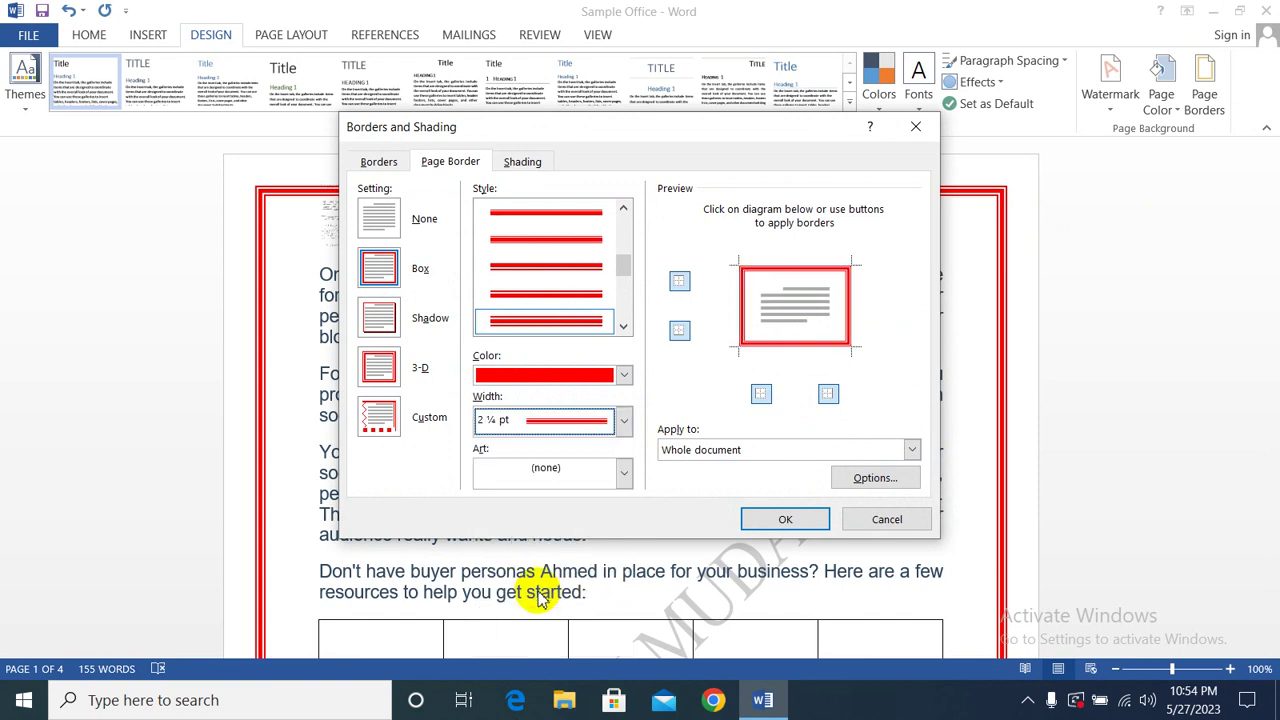
left_click(755, 525)
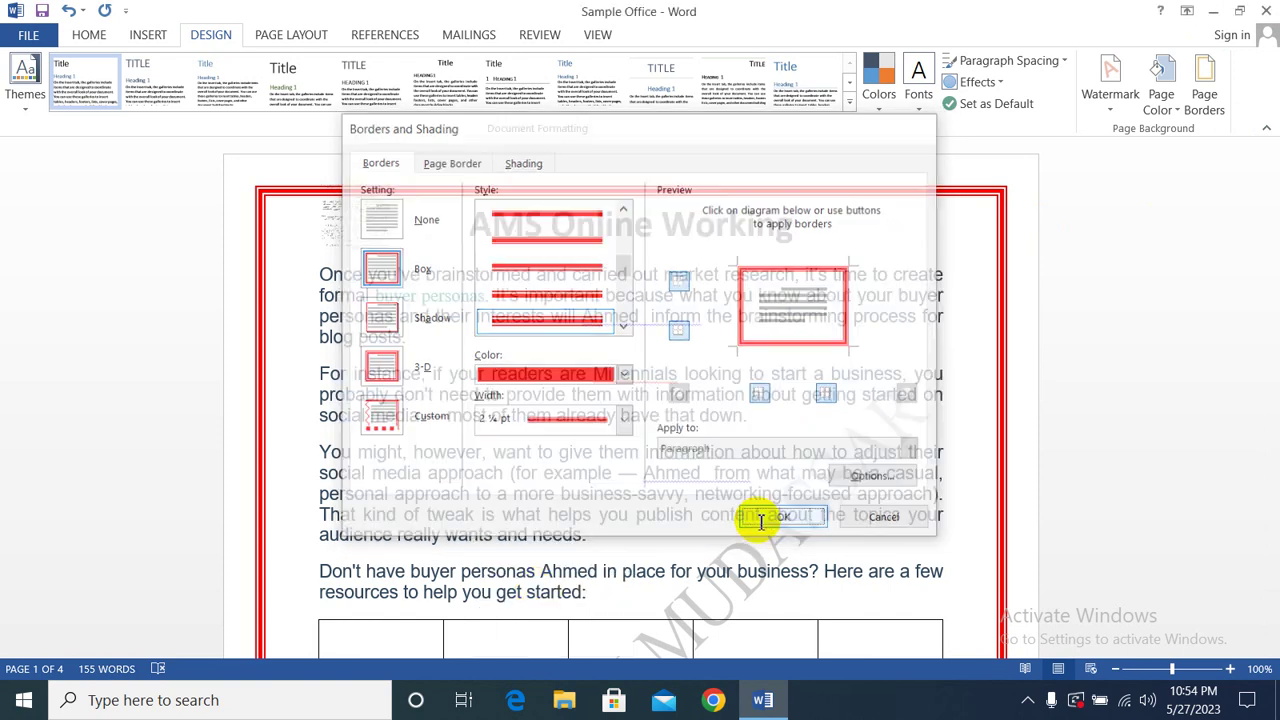
- Thicken the red page border lines to 4½ pt
left_click(1164, 98)
left_click(1205, 85)
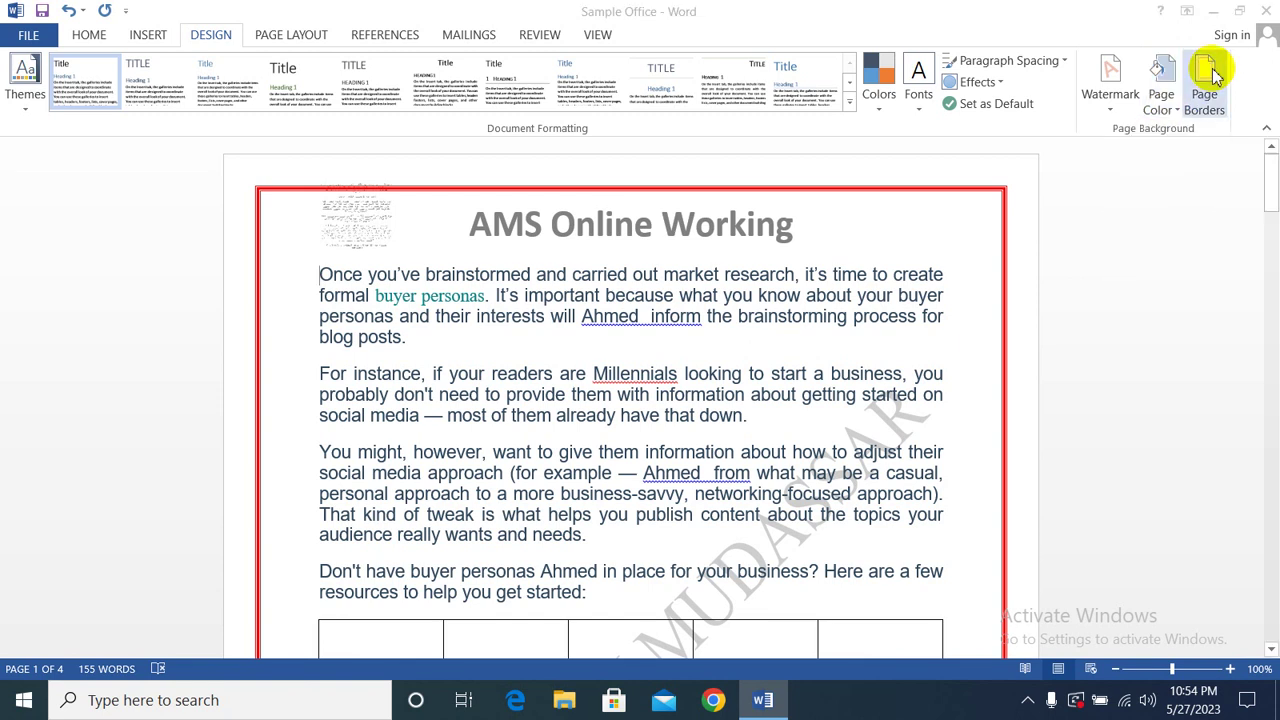
left_click(623, 420)
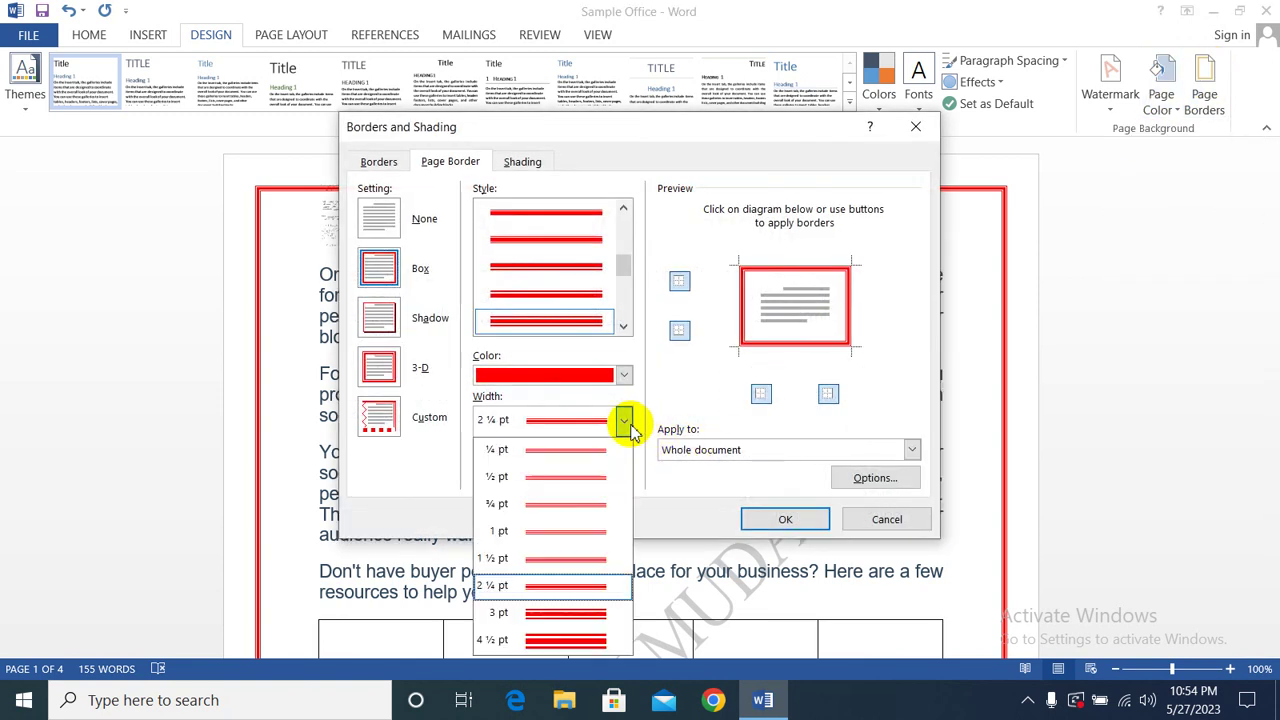
left_click(495, 640)
left_click(785, 519)
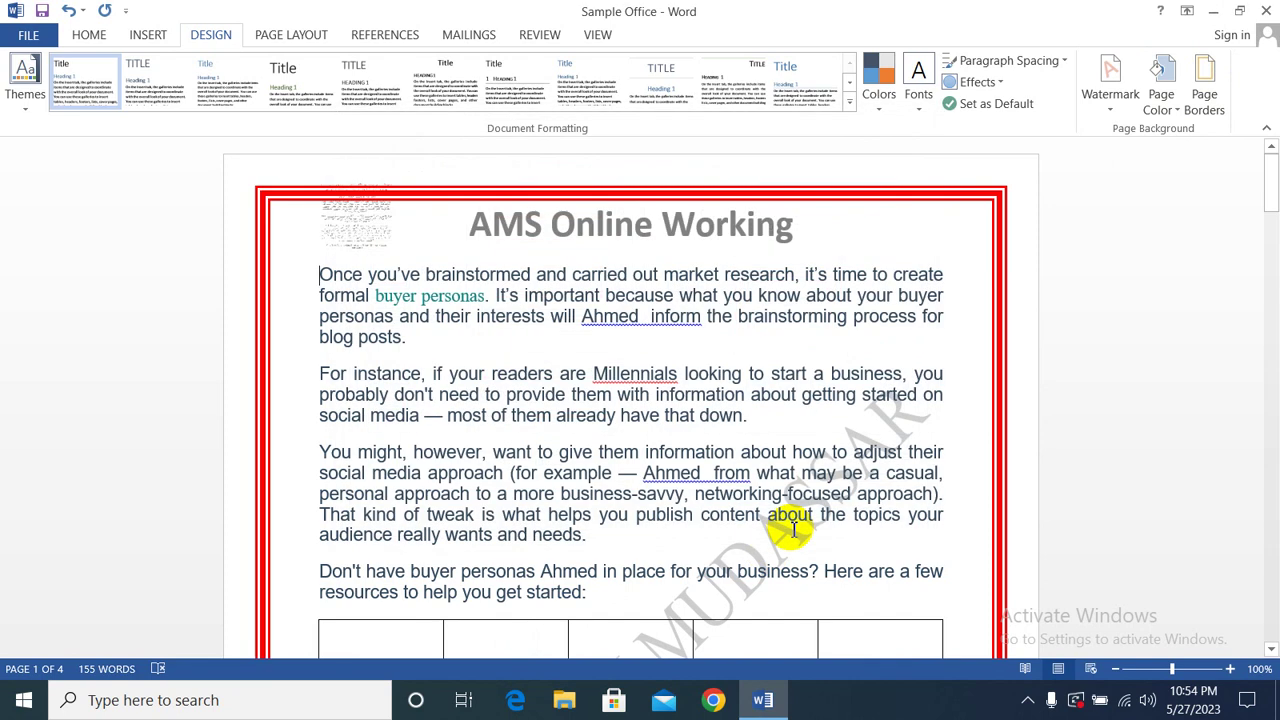
left_click(1204, 75)
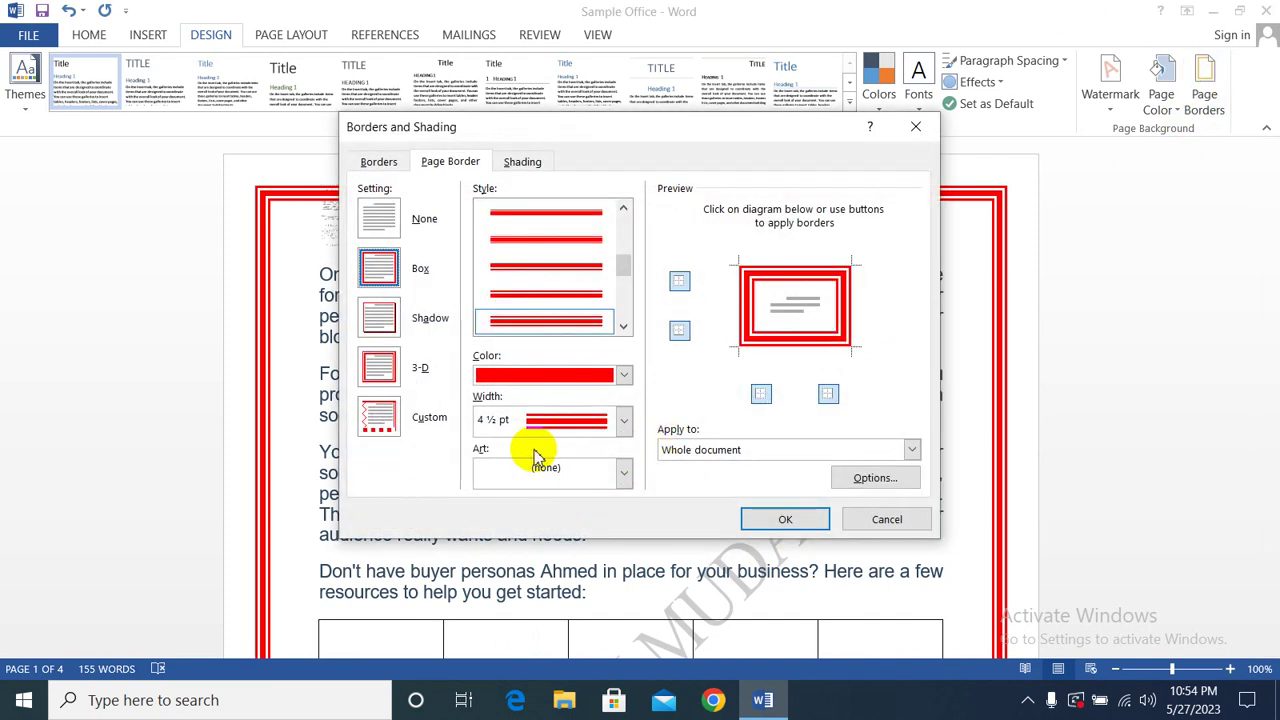
- Replace the line border with the red star Art border at 20 pt
left_click(623, 473)
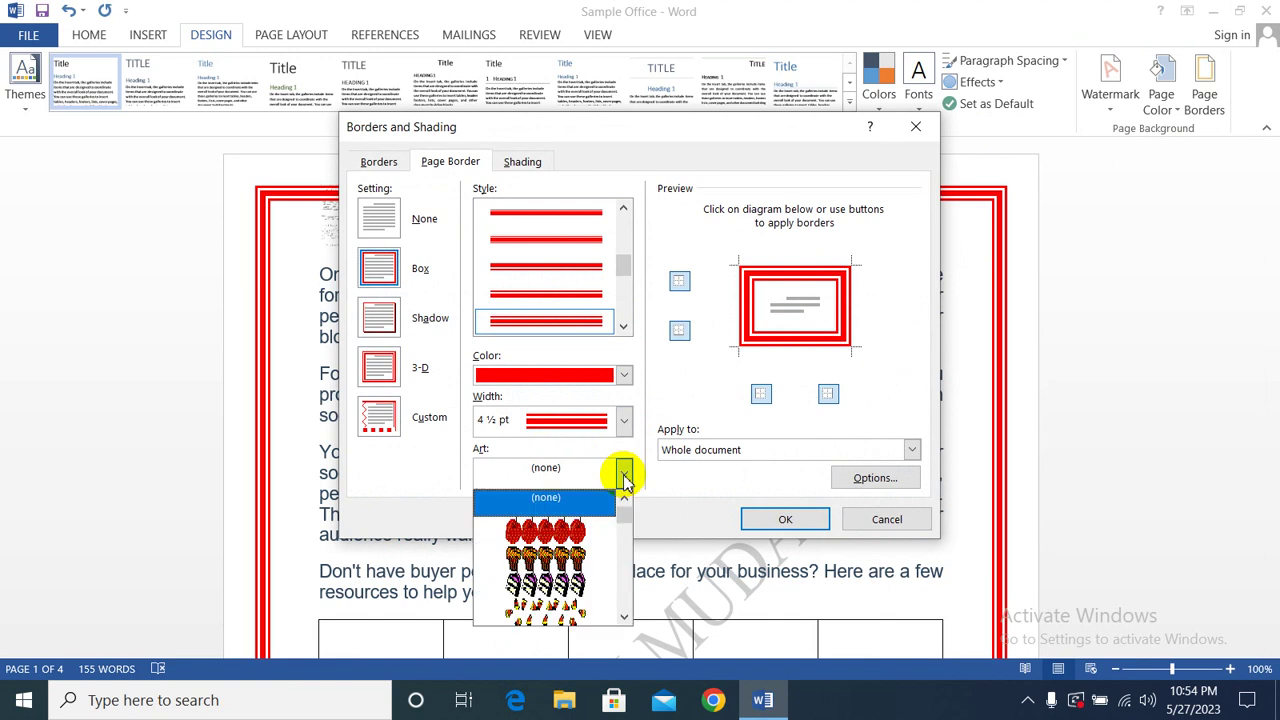
scroll(594, 547, "down", 2)
scroll(590, 547, "down", 1)
scroll(585, 547, "down", 1)
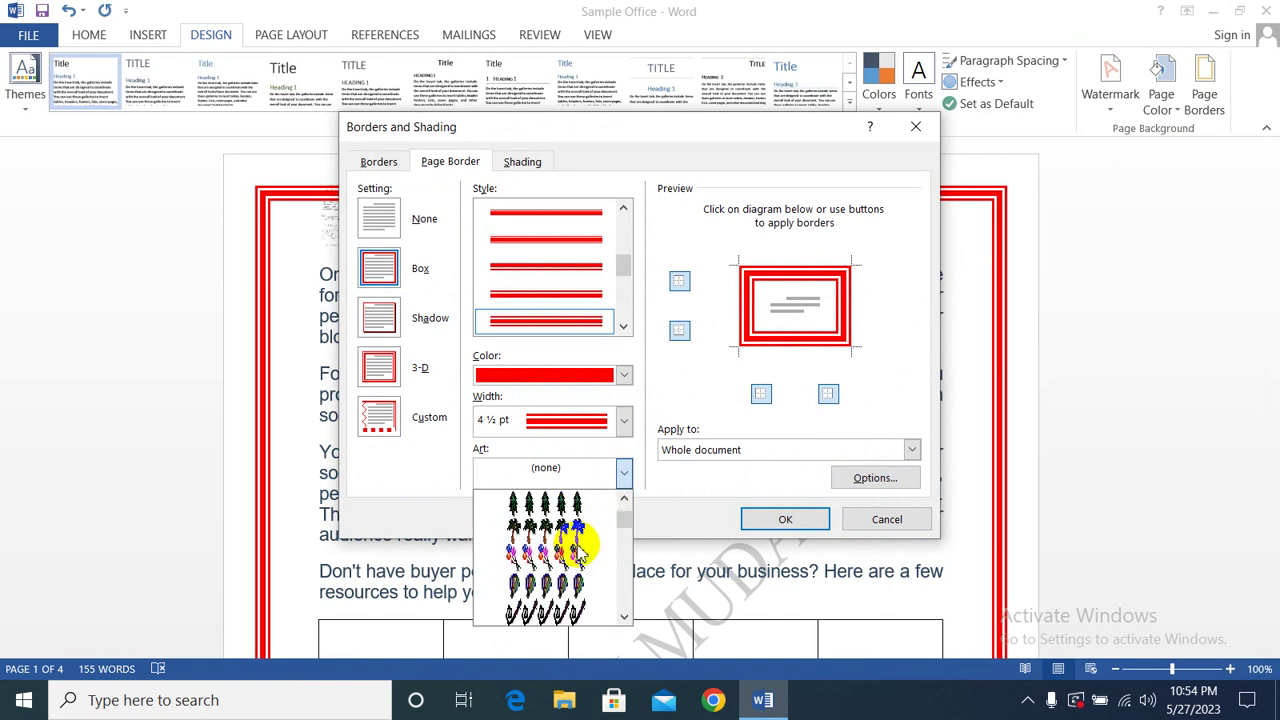
scroll(580, 547, "down", 1)
scroll(580, 548, "down", 1)
scroll(580, 548, "down", 1)
scroll(580, 548, "down", 1)
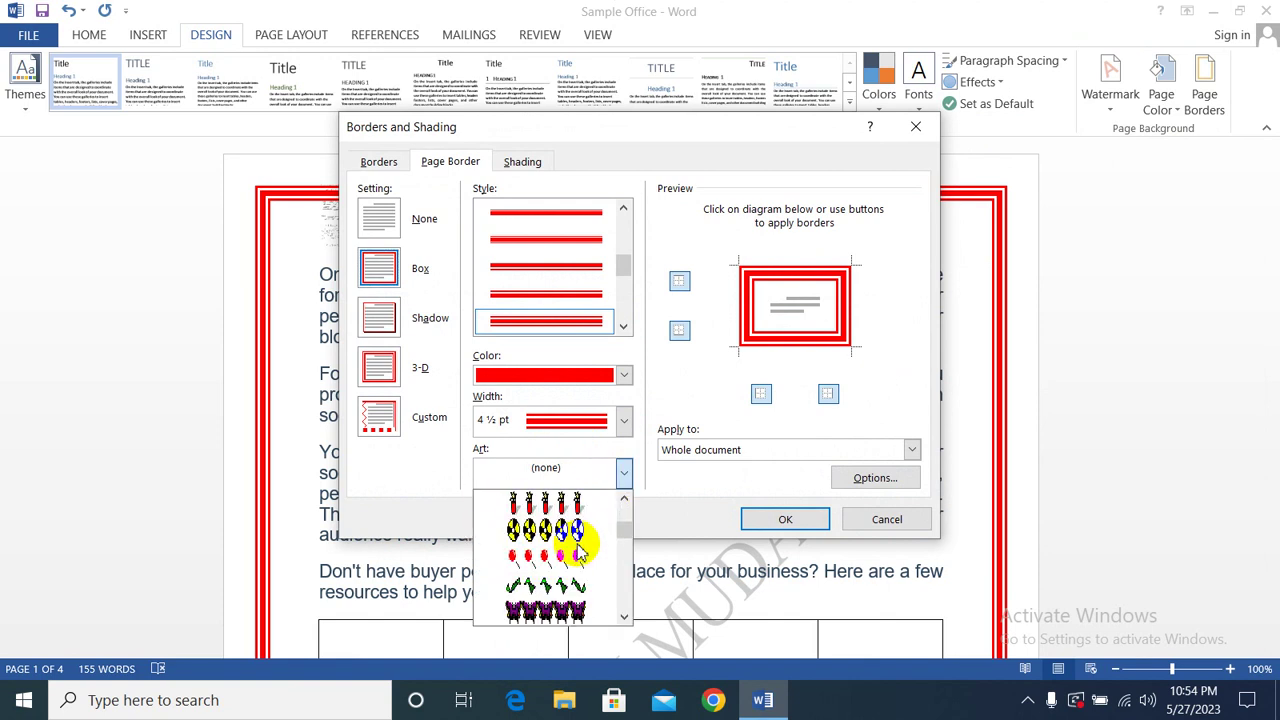
scroll(580, 548, "down", 1)
scroll(578, 553, "down", 1)
scroll(578, 553, "down", 1)
scroll(578, 553, "down", 1)
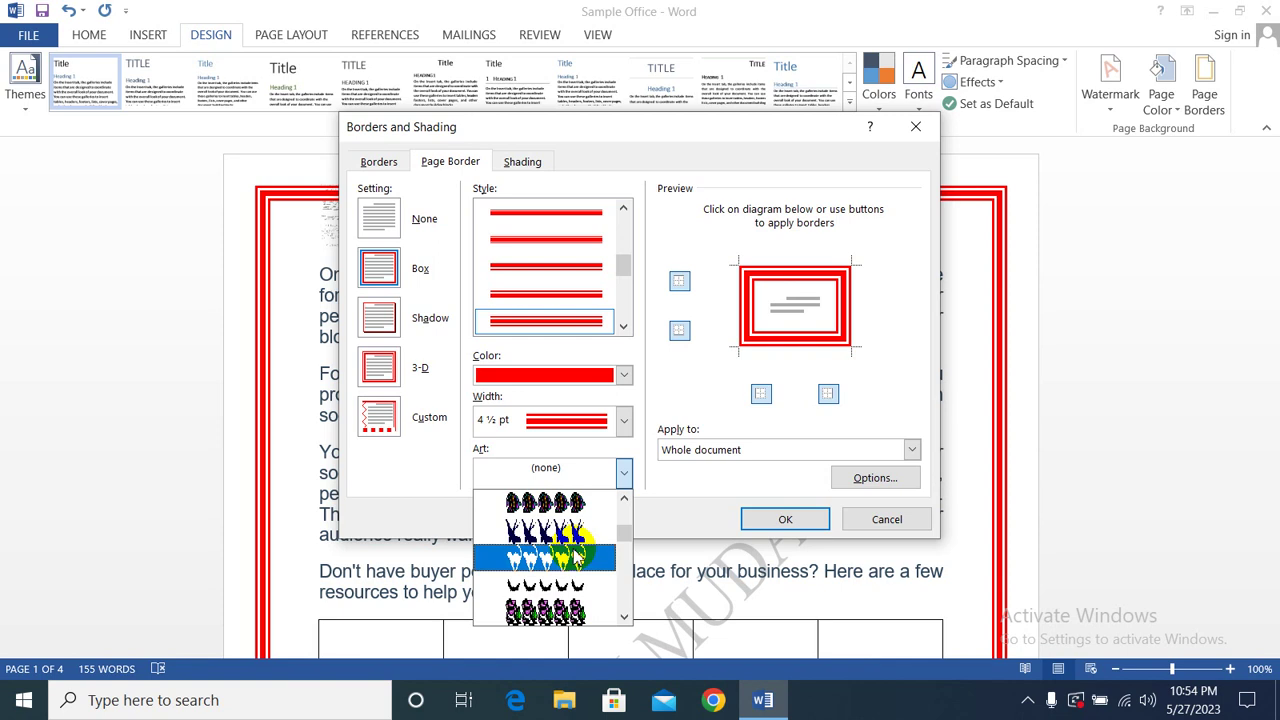
scroll(578, 553, "down", 2)
scroll(578, 553, "down", 1)
scroll(578, 553, "down", 1)
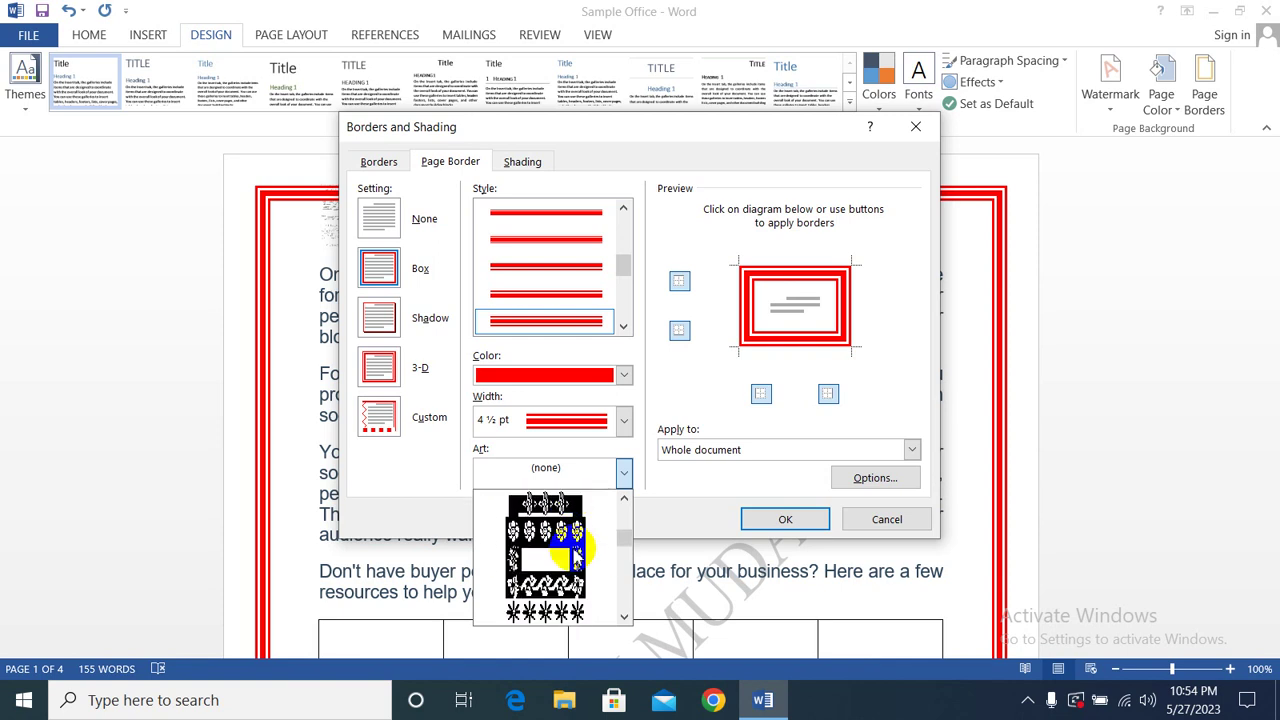
scroll(578, 550, "down", 1)
scroll(578, 550, "down", 1)
scroll(578, 550, "down", 1)
scroll(578, 550, "down", 1)
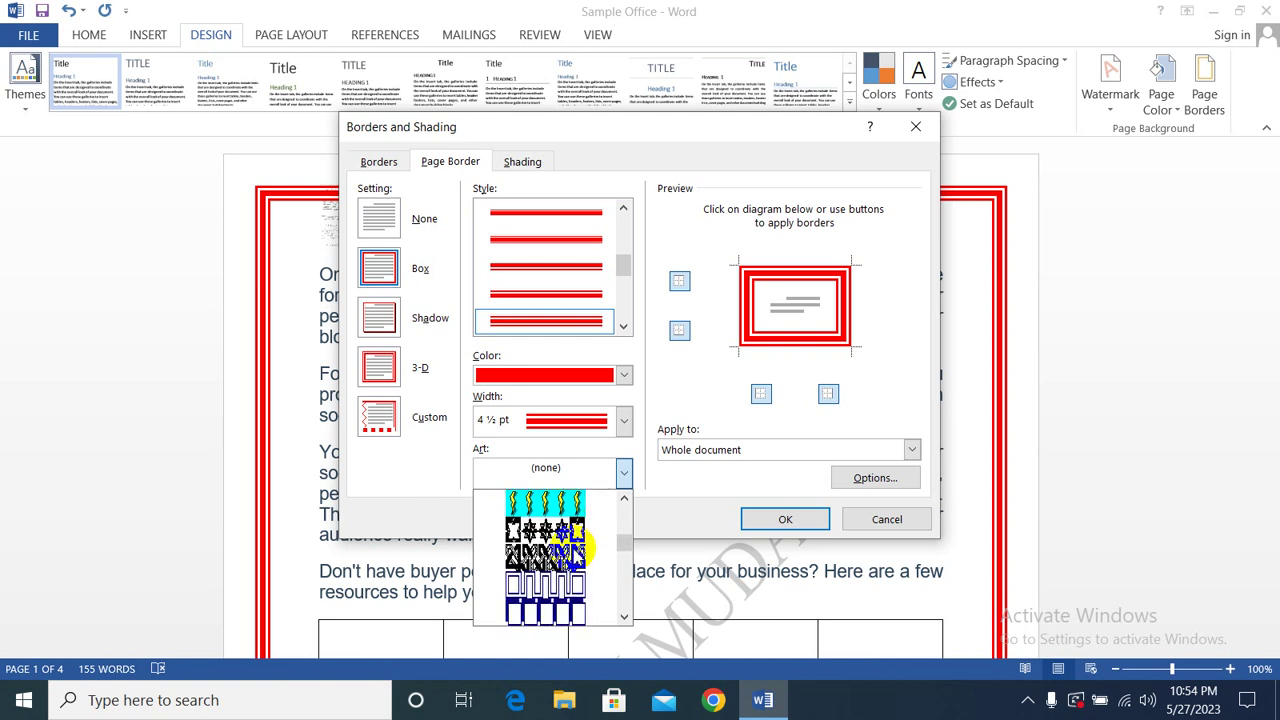
left_click(530, 524)
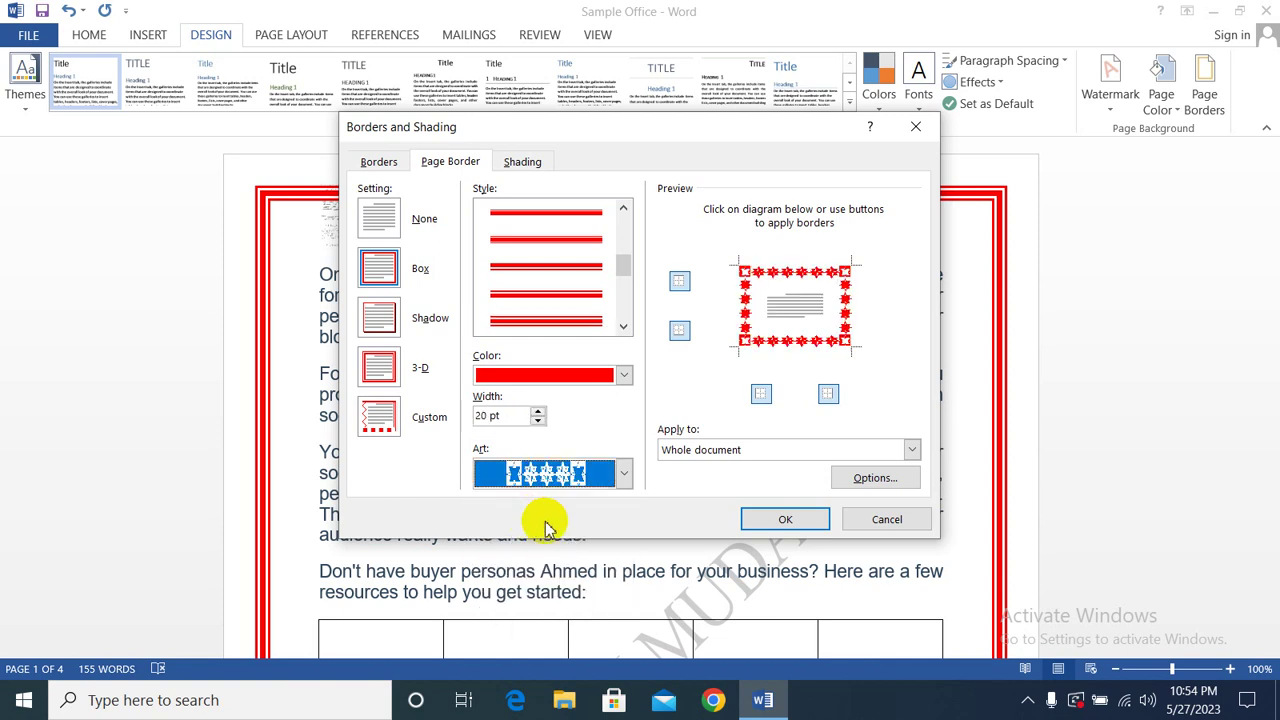
left_click(765, 519)
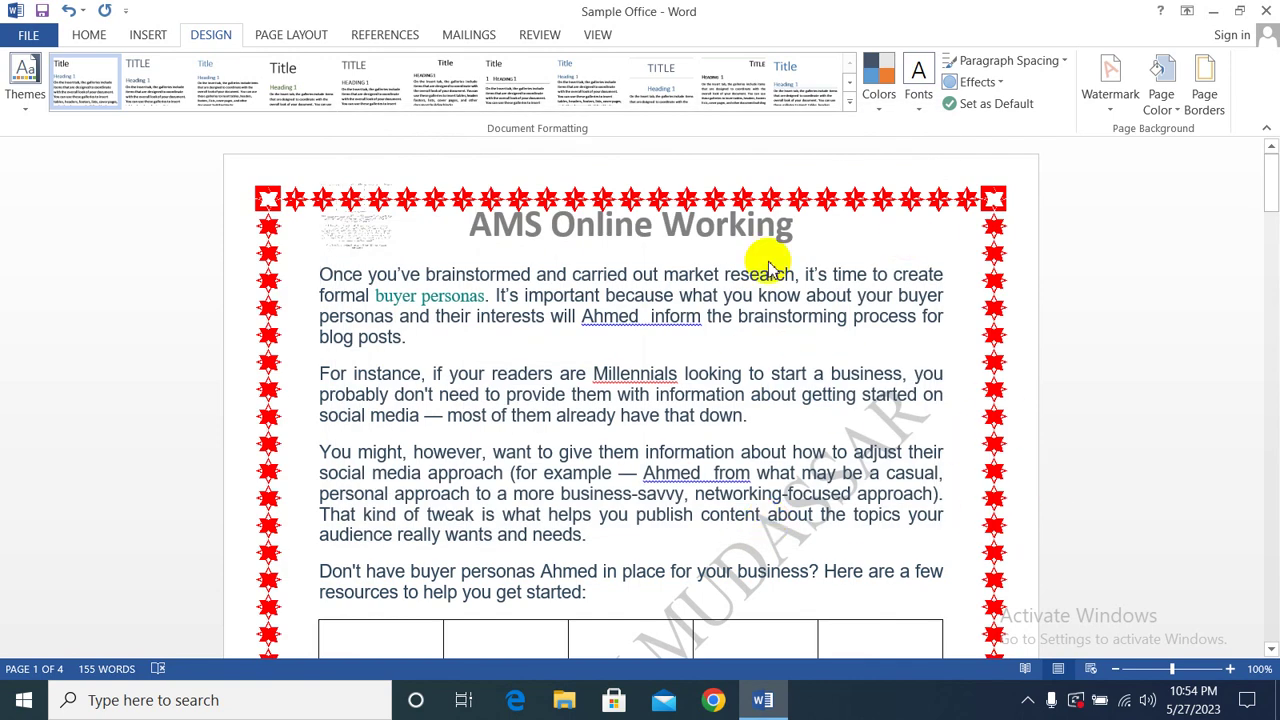
left_click(1206, 112)
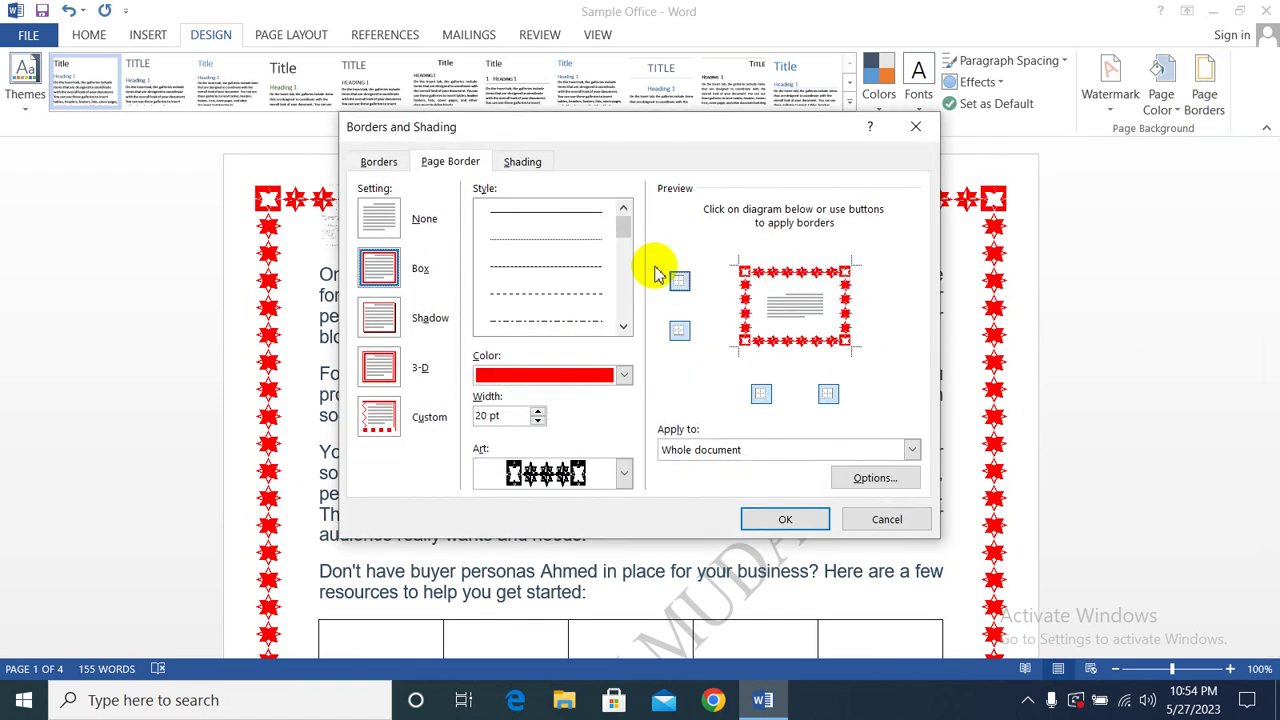
- Switch the page border to a different red Art pattern
left_click(622, 474)
scroll(568, 558, "down", 2)
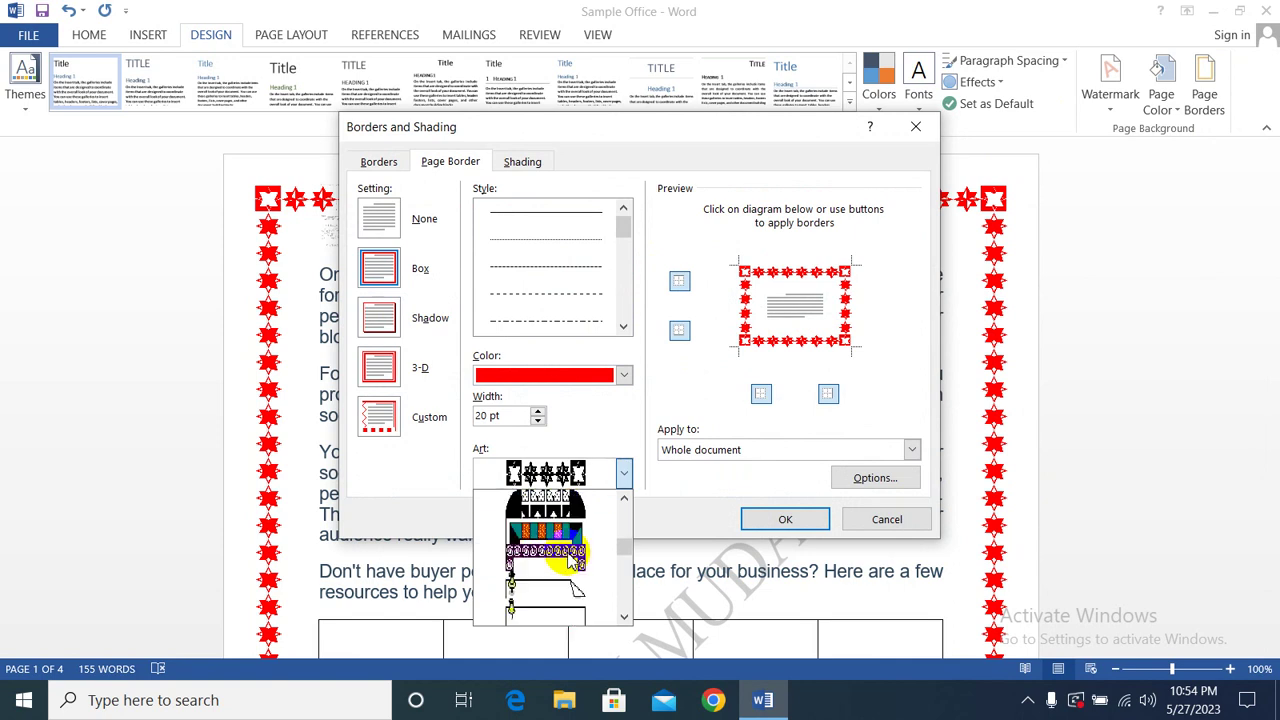
scroll(563, 545, "down", 2)
left_click(551, 595)
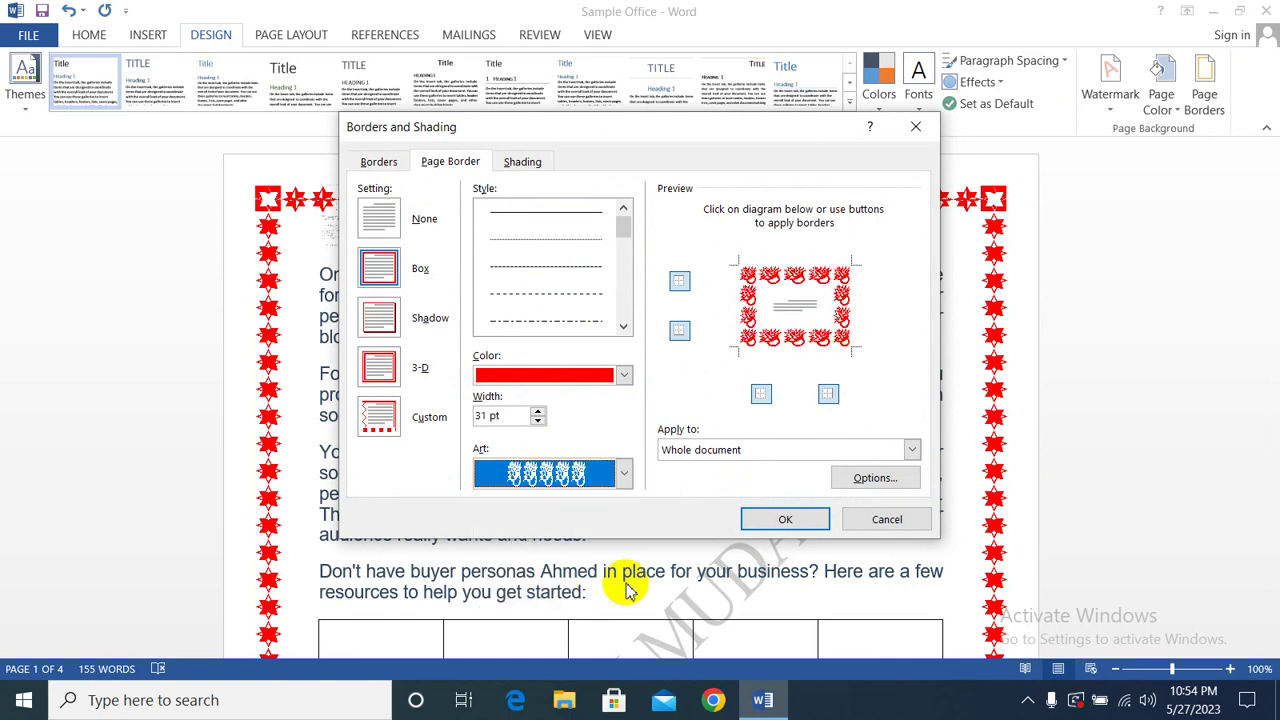
left_click(782, 518)
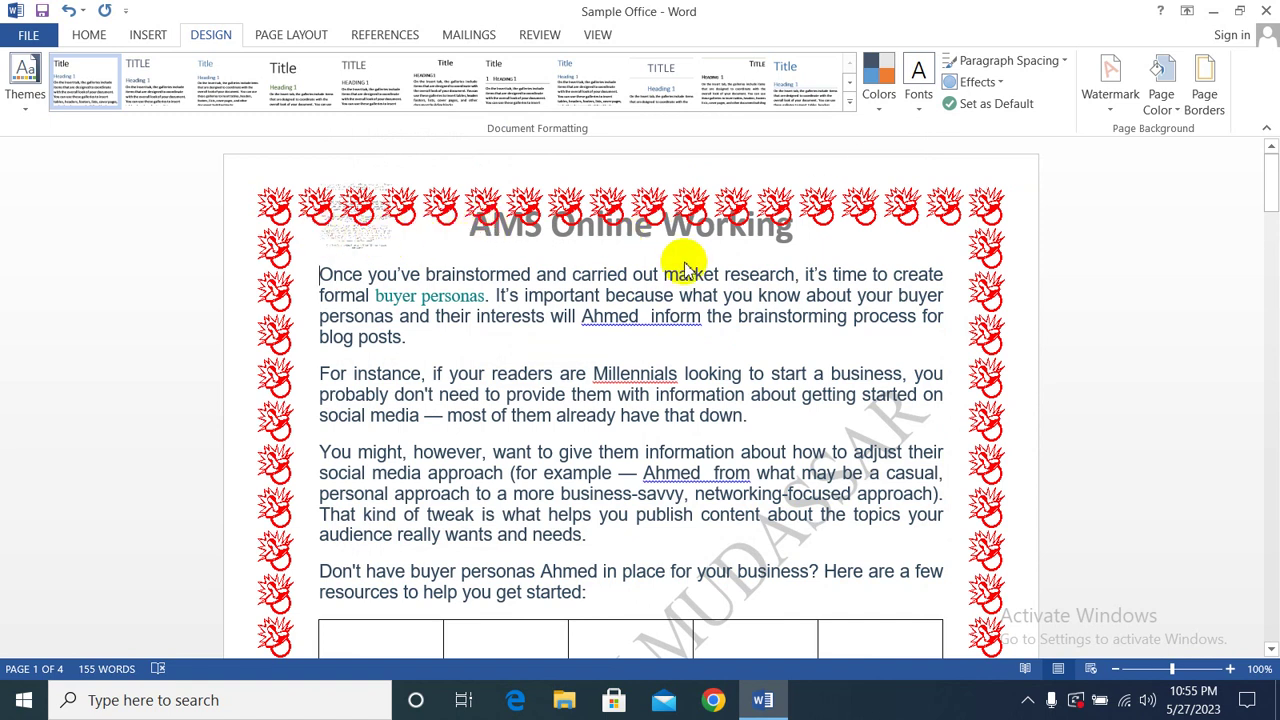
- Shrink the art page border width to 6 pt
left_click(1203, 95)
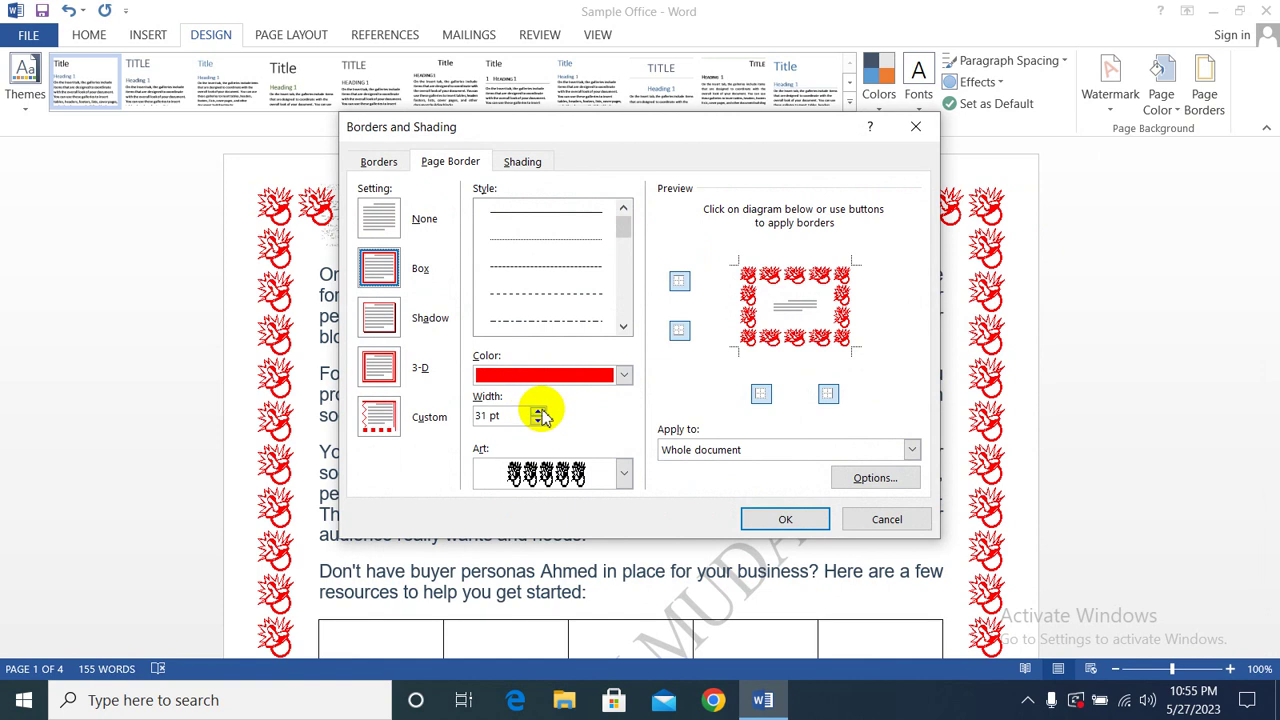
left_click(539, 412)
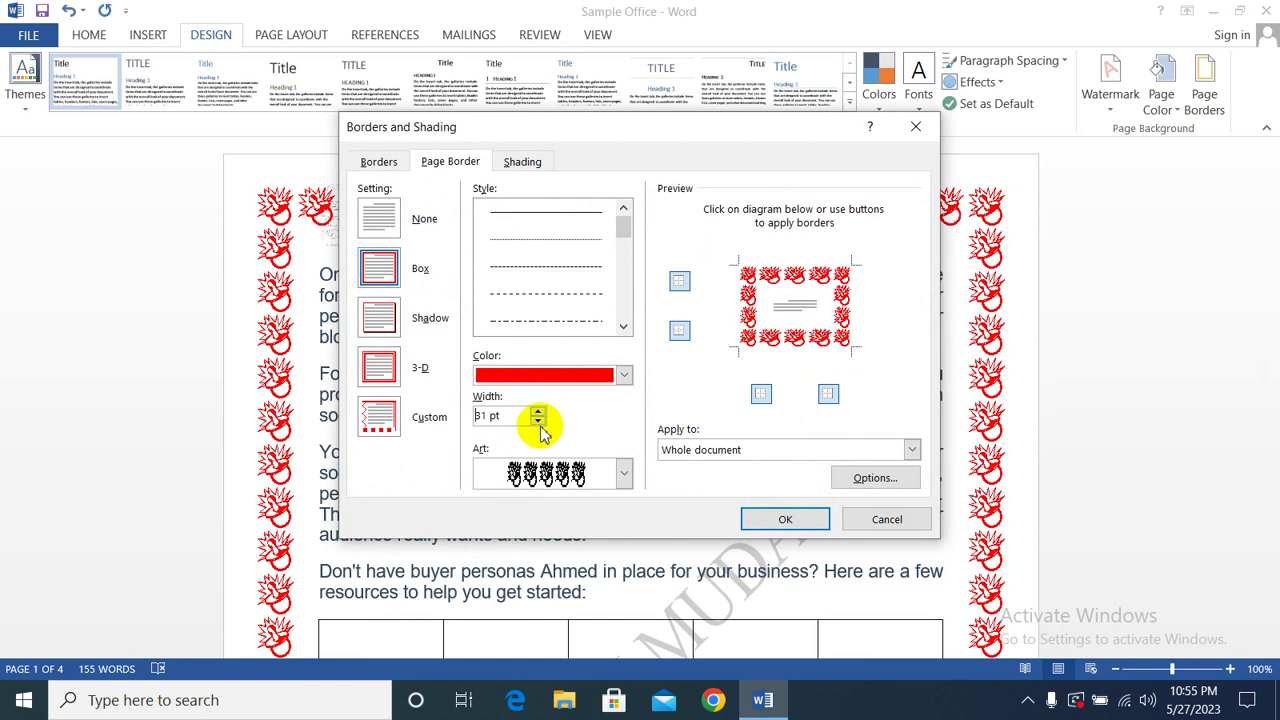
double_click(539, 421)
double_click(539, 421)
double_click(539, 421)
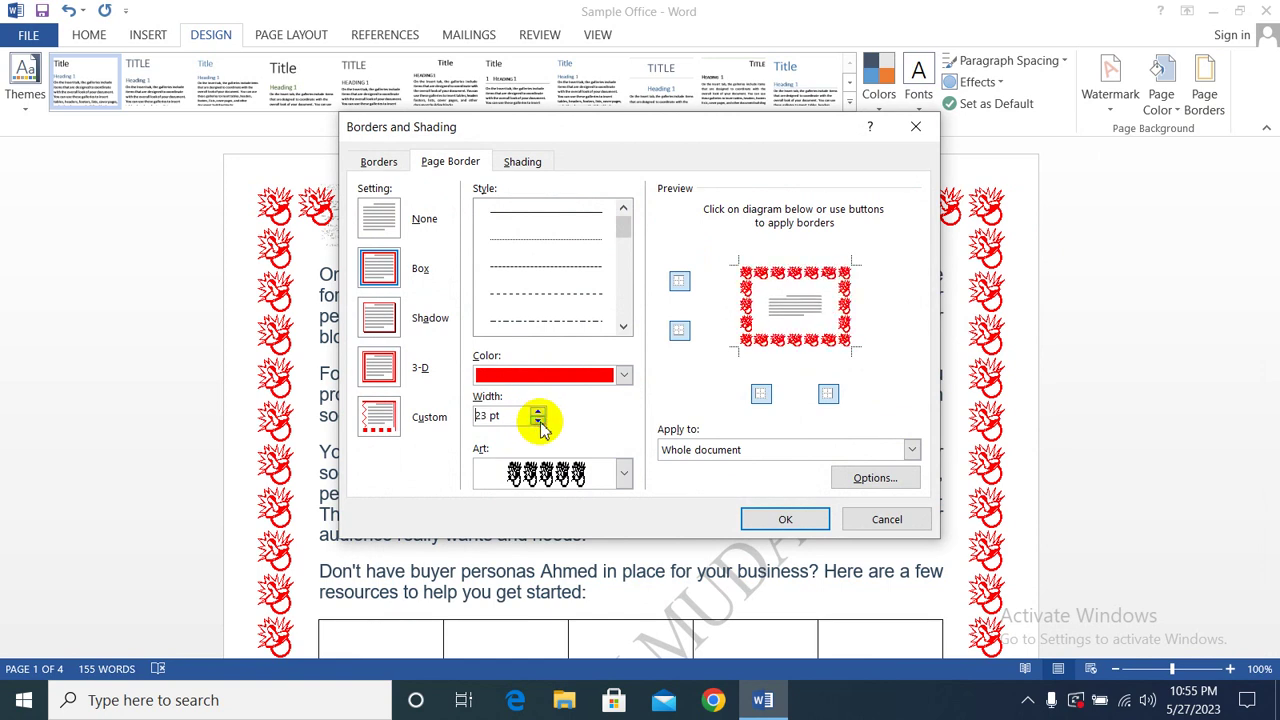
double_click(539, 421)
double_click(539, 421)
triple_click(539, 421)
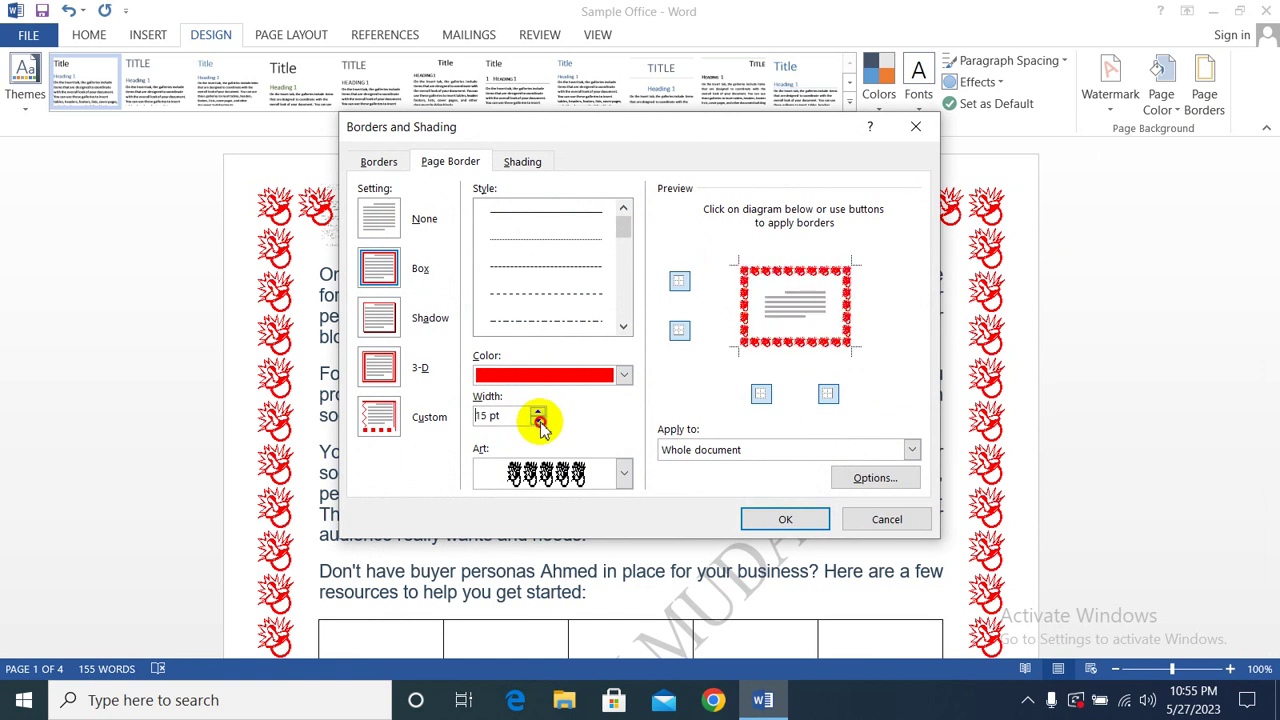
triple_click(539, 421)
triple_click(539, 421)
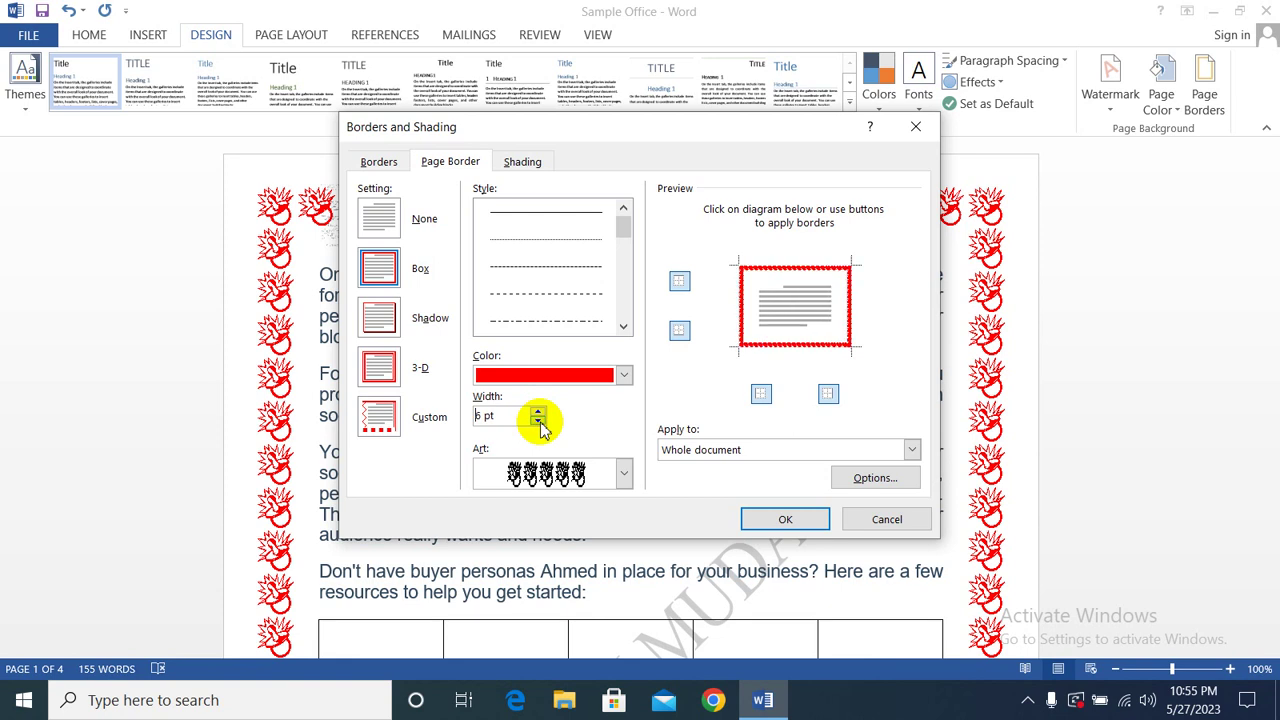
left_click(787, 519)
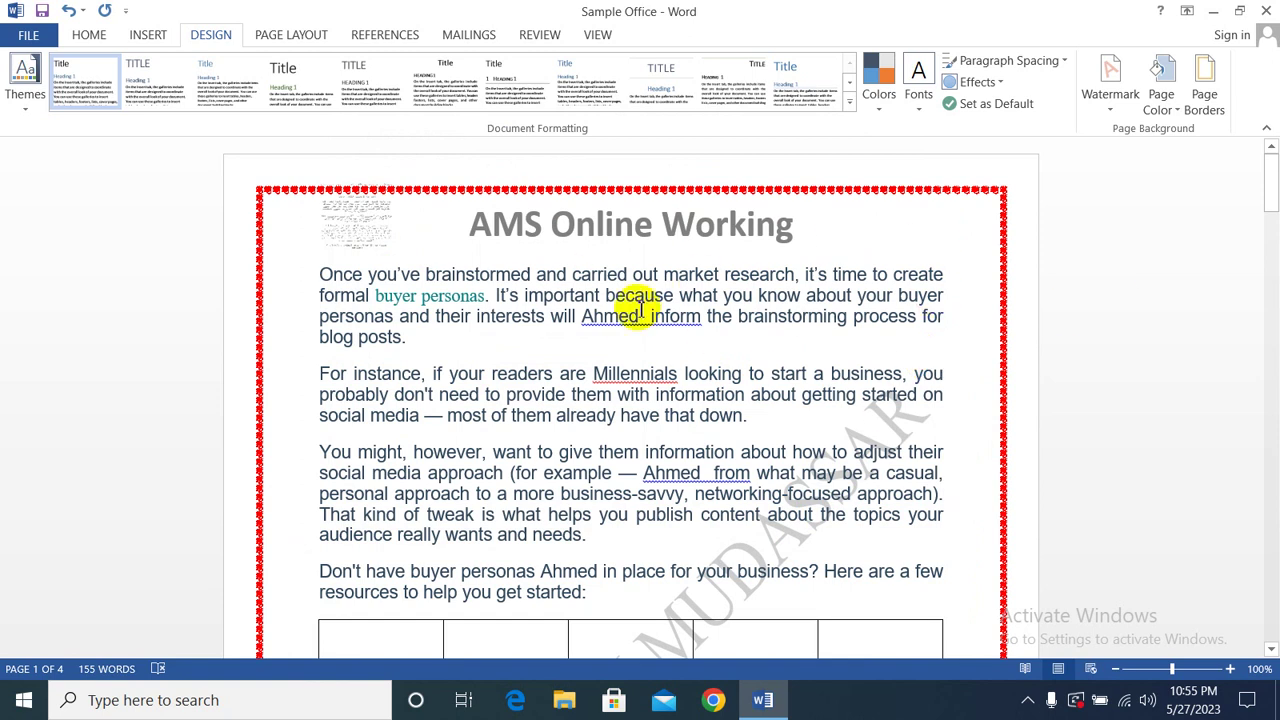
left_click(291, 36)
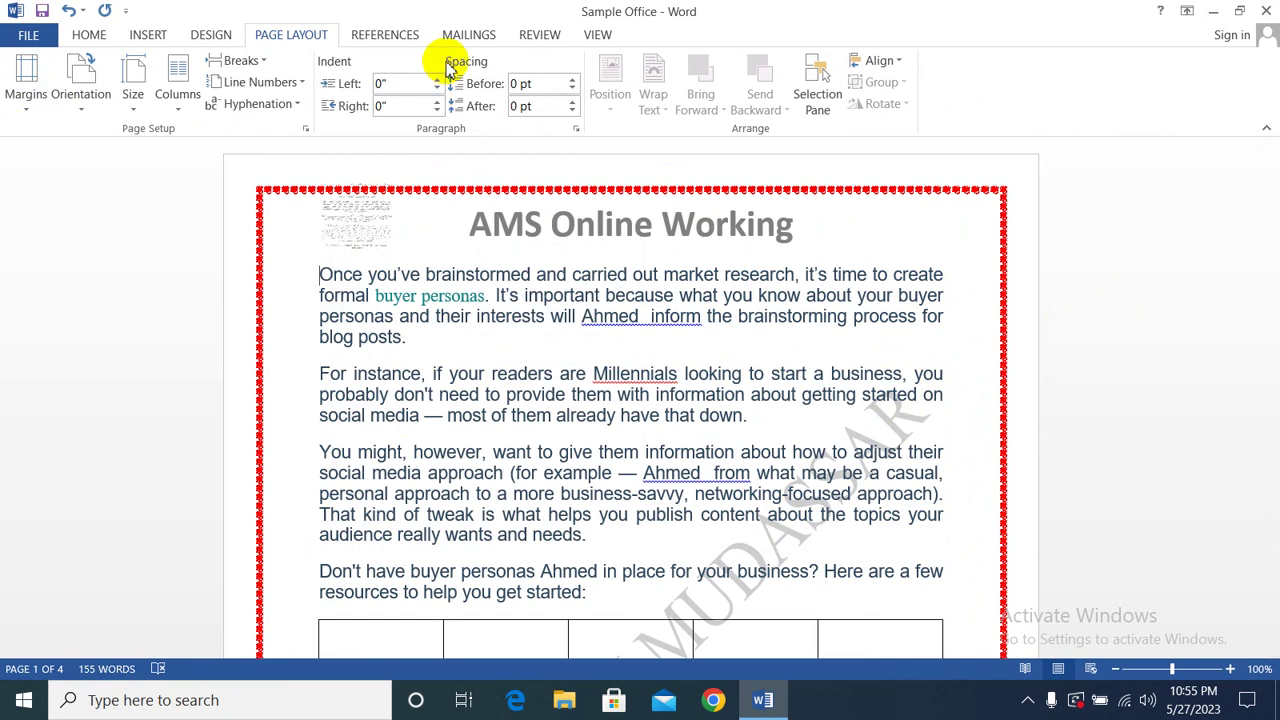
left_click(385, 35)
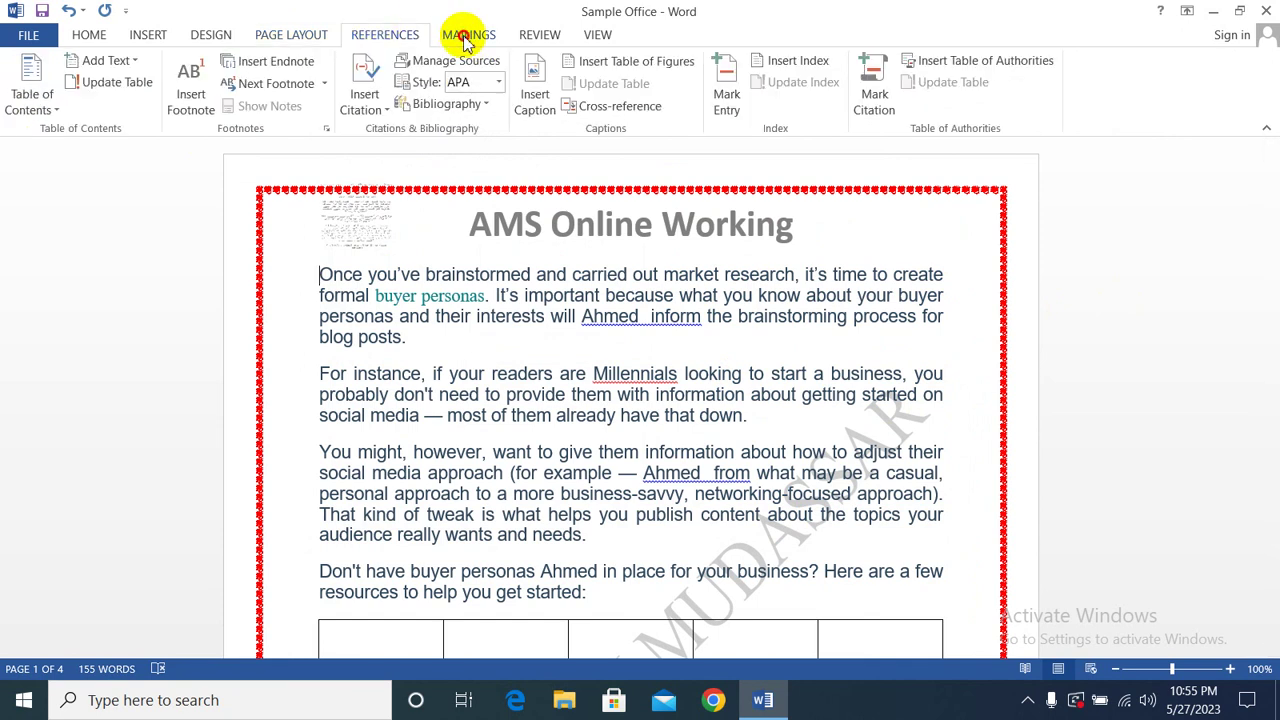
left_click(462, 35)
left_click(550, 35)
left_click(586, 35)
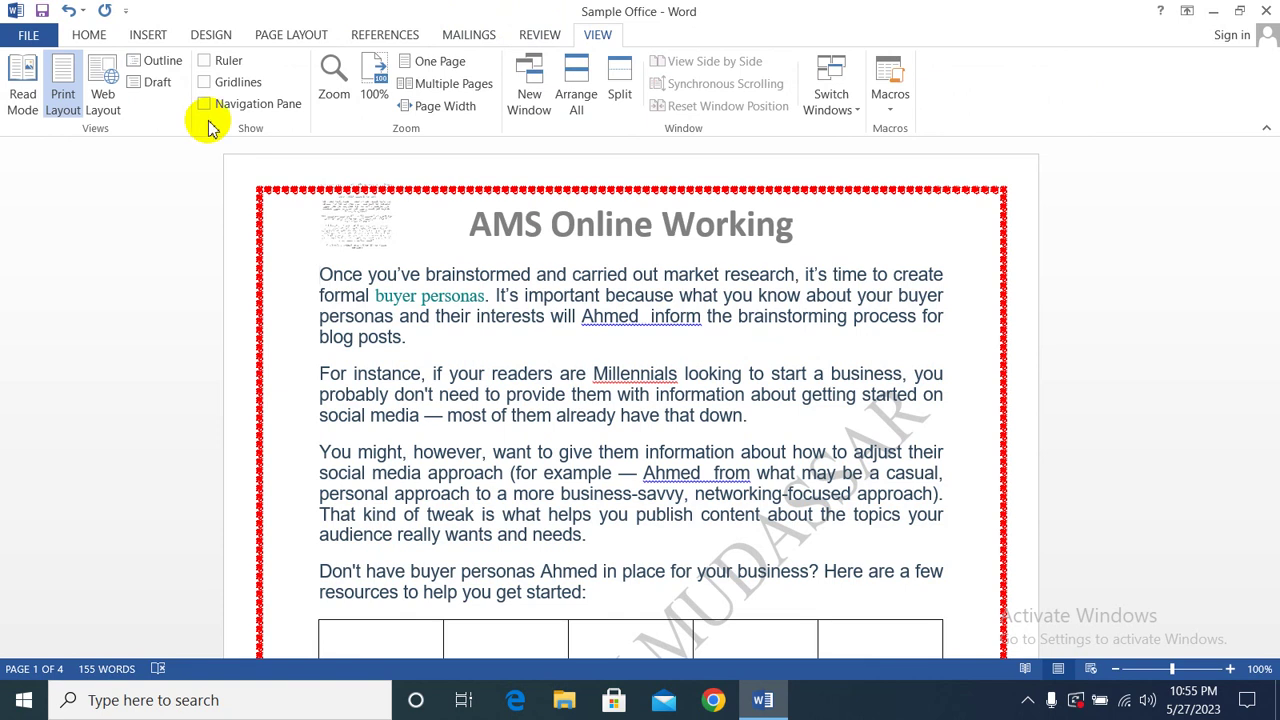
left_click(200, 38)
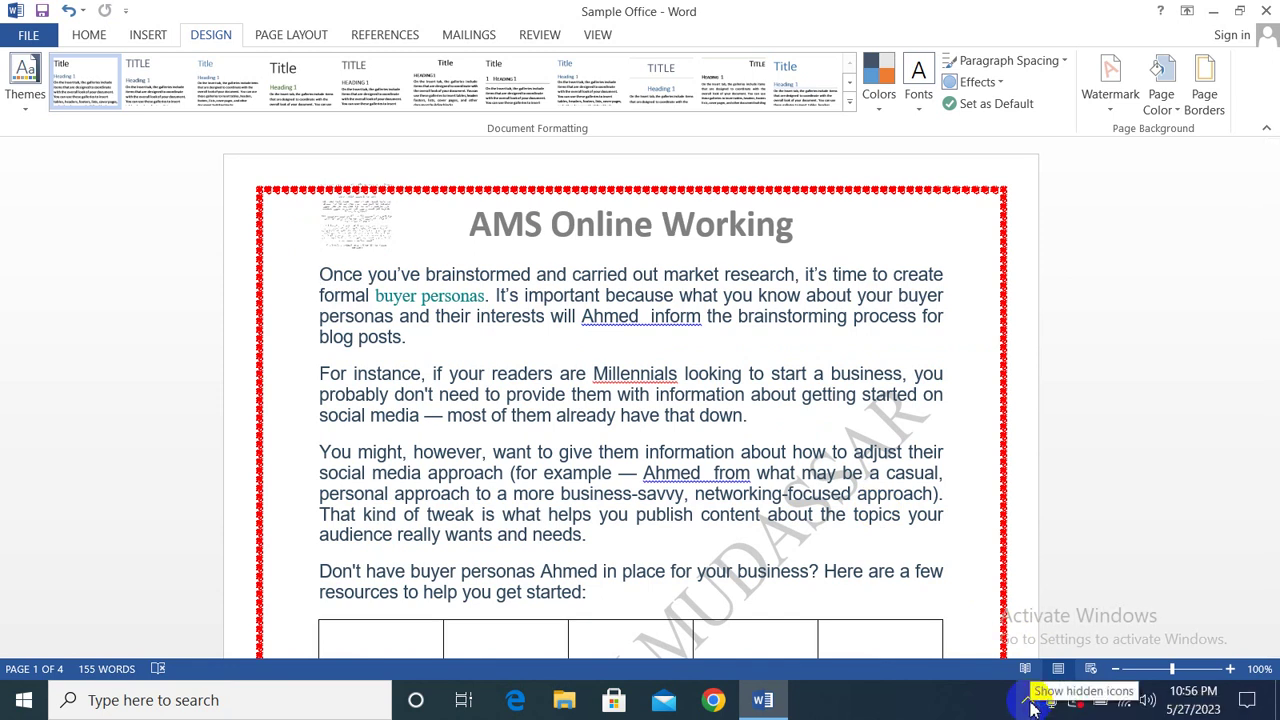
- Show the hidden notification-area icons in the taskbar
left_click(1030, 701)
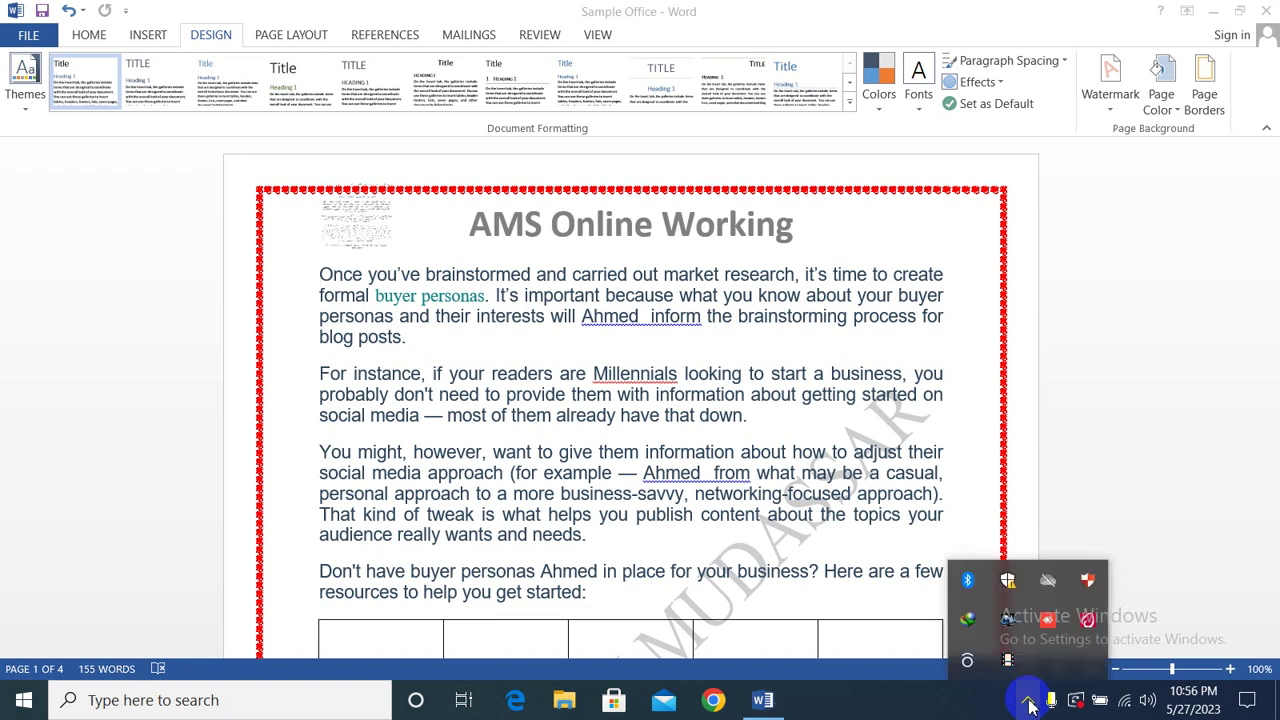